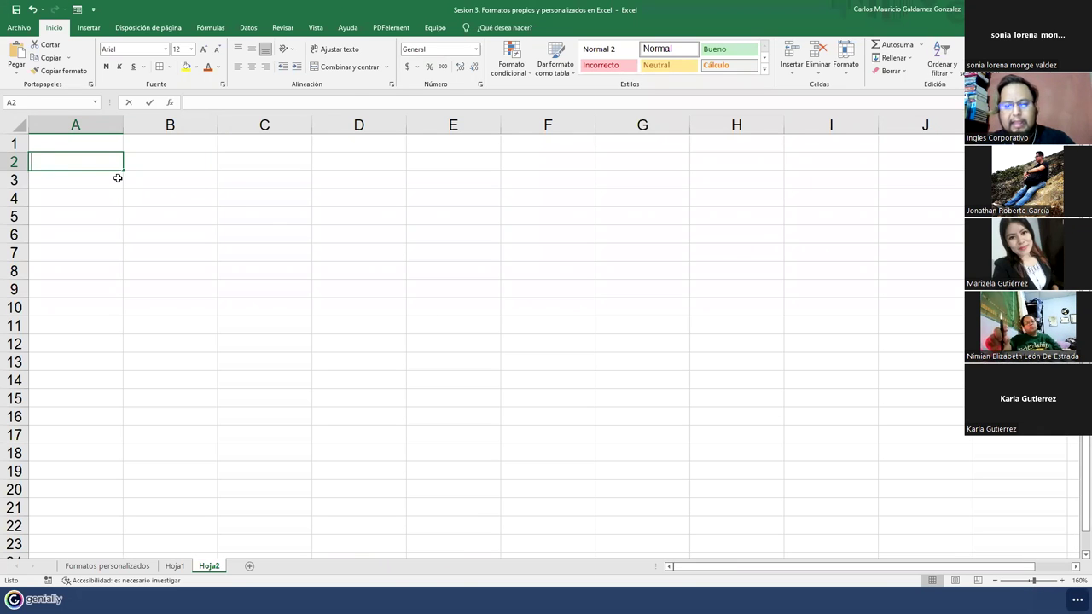
Step: Fill cells A2 through G2 with the letters A, B, C, D, E, F and G, one per cell
{"action": "type", "text": "A"}
{"action": "key", "text": "Tab"}
{"action": "type", "text": "B"}
{"action": "key", "text": "Tab"}
{"action": "type", "text": "C"}
{"action": "key", "text": "Tab"}
{"action": "type", "text": "D"}
{"action": "key", "text": "Tab"}
{"action": "type", "text": "E"}
{"action": "key", "text": "Tab"}
{"action": "type", "text": "F"}
{"action": "key", "text": "Tab"}
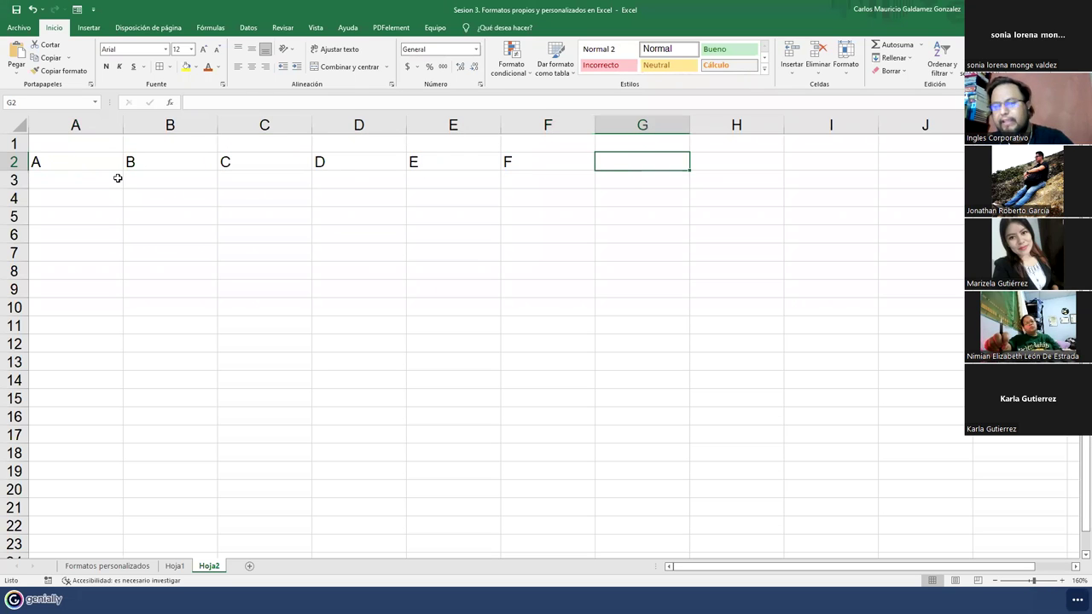
{"action": "type", "text": "G"}
{"action": "key", "text": "Up"}
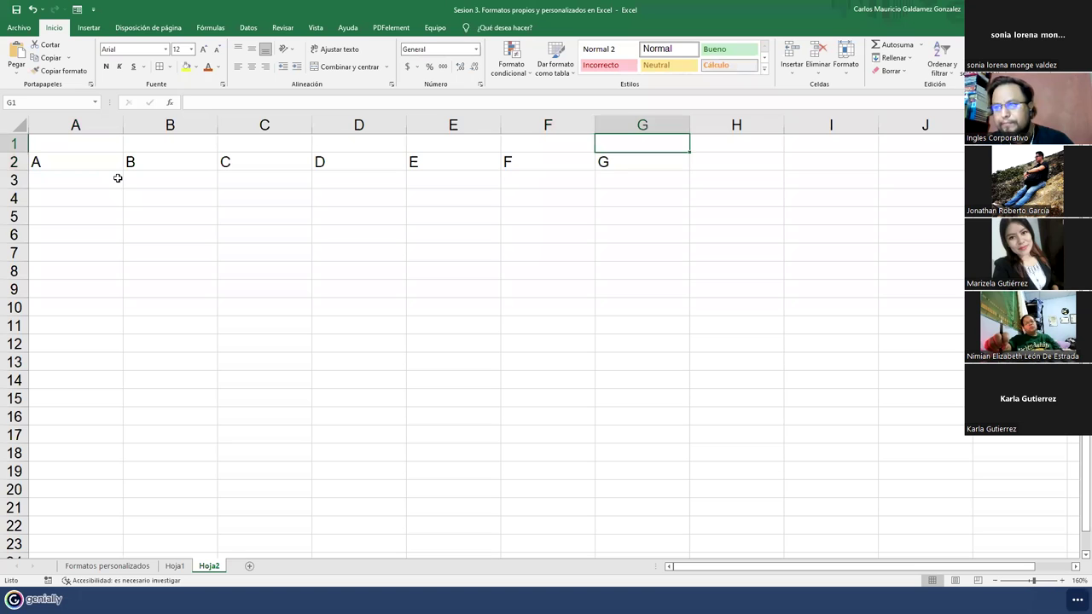
{"action": "key", "text": "Down"}
{"action": "key", "text": "Left"}
{"action": "key", "text": "Up"}
{"action": "key", "text": "Left"}
{"action": "key", "text": "Left"}
{"action": "key", "text": "Left"}
{"action": "key", "text": "Left"}
{"action": "key", "text": "Left"}
{"action": "key", "text": "Right"}
{"action": "key", "text": "Right"}
{"action": "key", "text": "Right"}
{"action": "key", "text": "Right"}
{"action": "key", "text": "Right"}
{"action": "key", "text": "Right"}
{"action": "key", "text": "Left"}
{"action": "key", "text": "Left"}
{"action": "key", "text": "Left"}
{"action": "key", "text": "Left"}
{"action": "key", "text": "Left"}
{"action": "key", "text": "Left"}
Step: Enter the formula =COINCIDIR("H";A2:G2;0) in cell E5
{"action": "key", "text": "Down"}
{"action": "key", "text": "Down"}
{"action": "key", "text": "Down"}
{"action": "key", "text": "Down"}
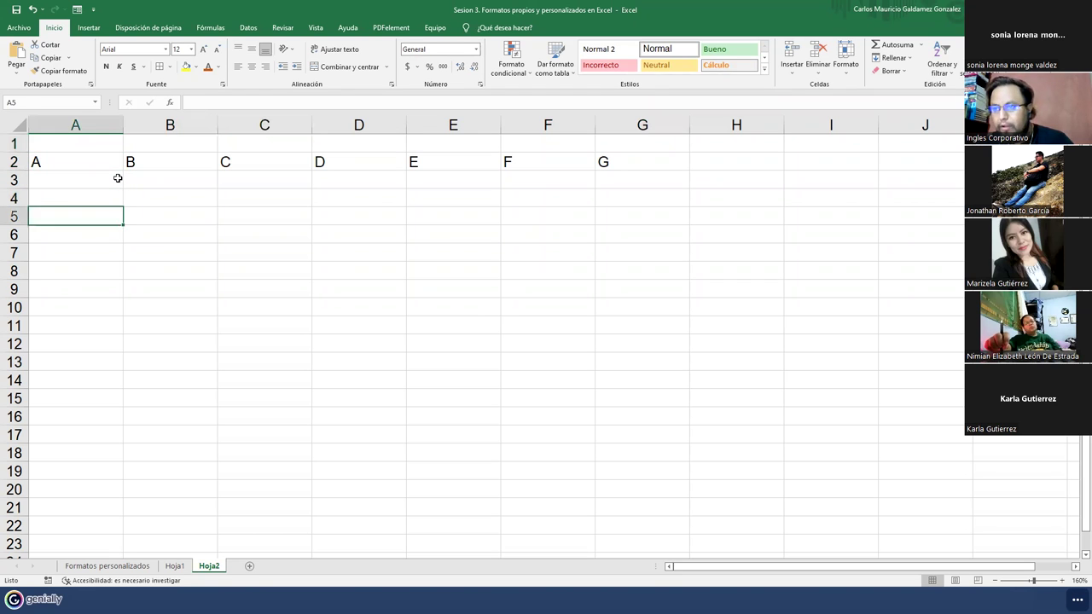
{"action": "key", "text": "Down"}
{"action": "key", "text": "Right"}
{"action": "key", "text": "Right"}
{"action": "key", "text": "Right"}
{"action": "key", "text": "Right"}
{"action": "key", "text": "Up"}
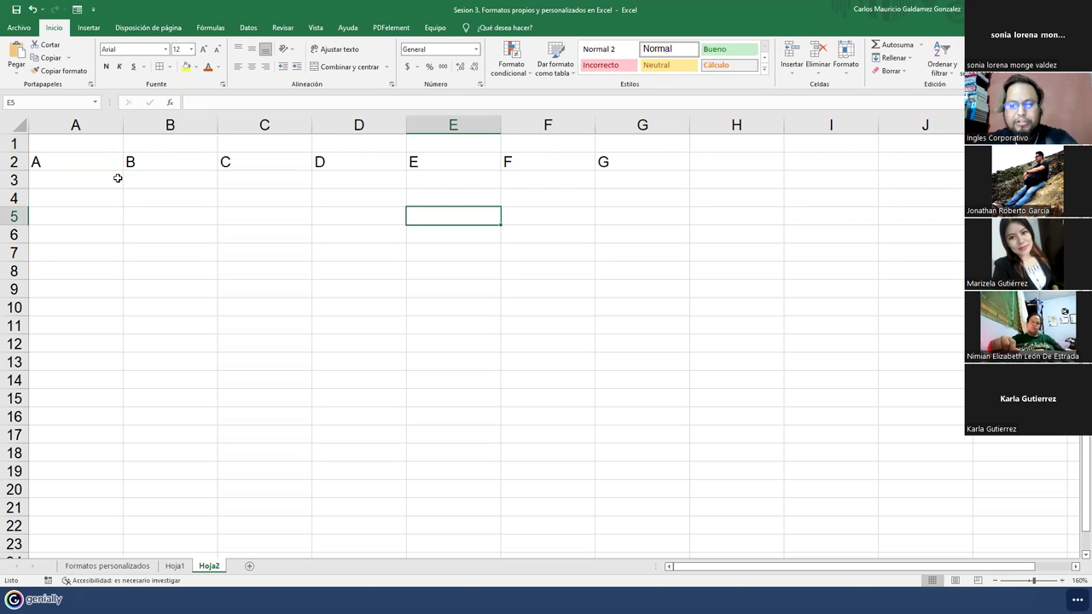
{"action": "type", "text": "=COINCI"}
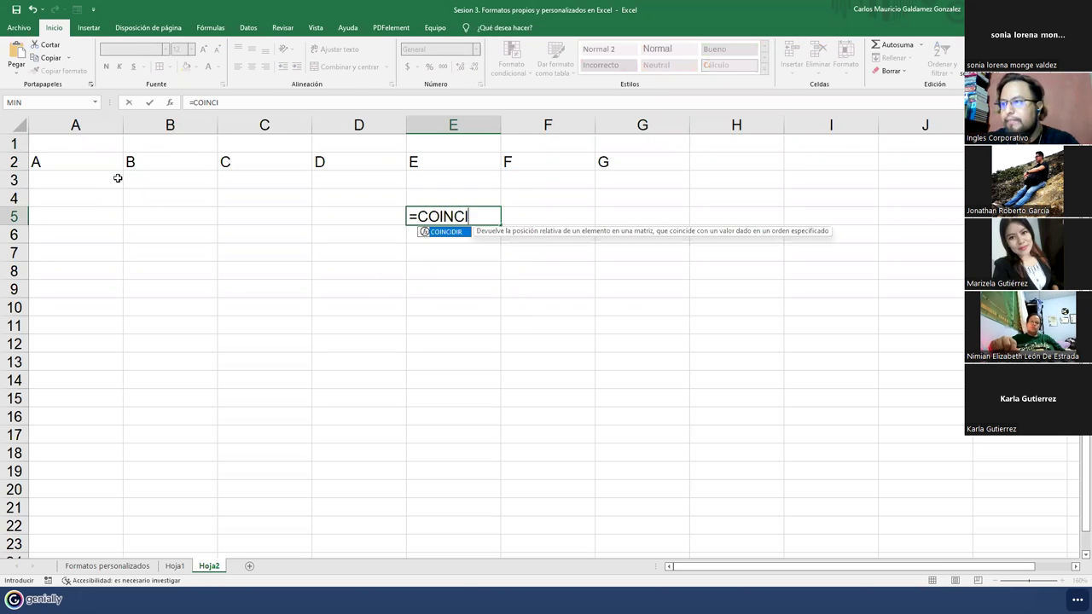
{"action": "key", "text": "Tab"}
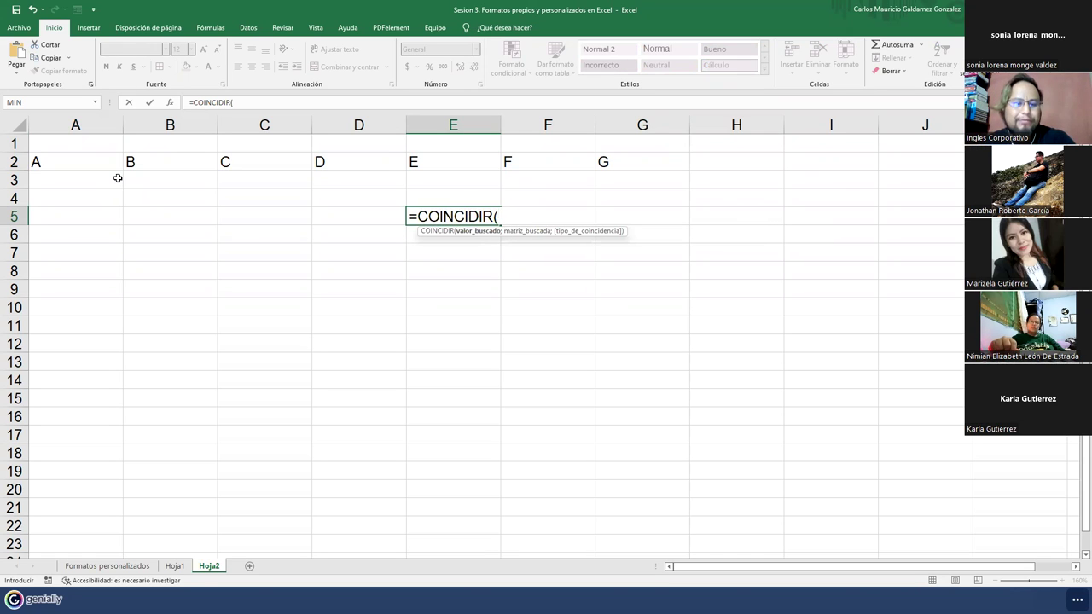
{"action": "type", "text": "\""}
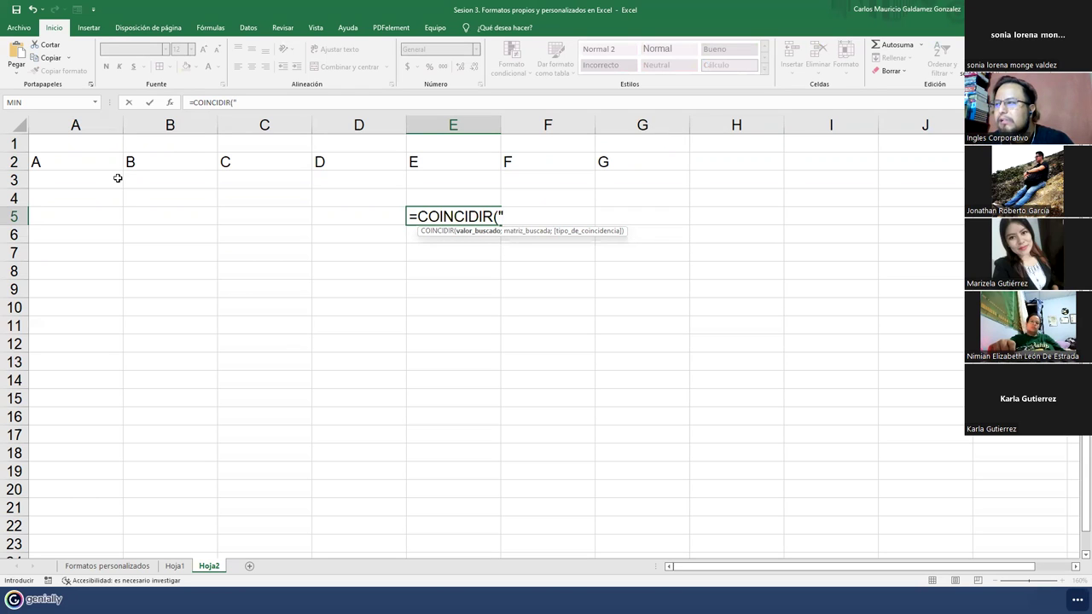
{"action": "type", "text": "H"}
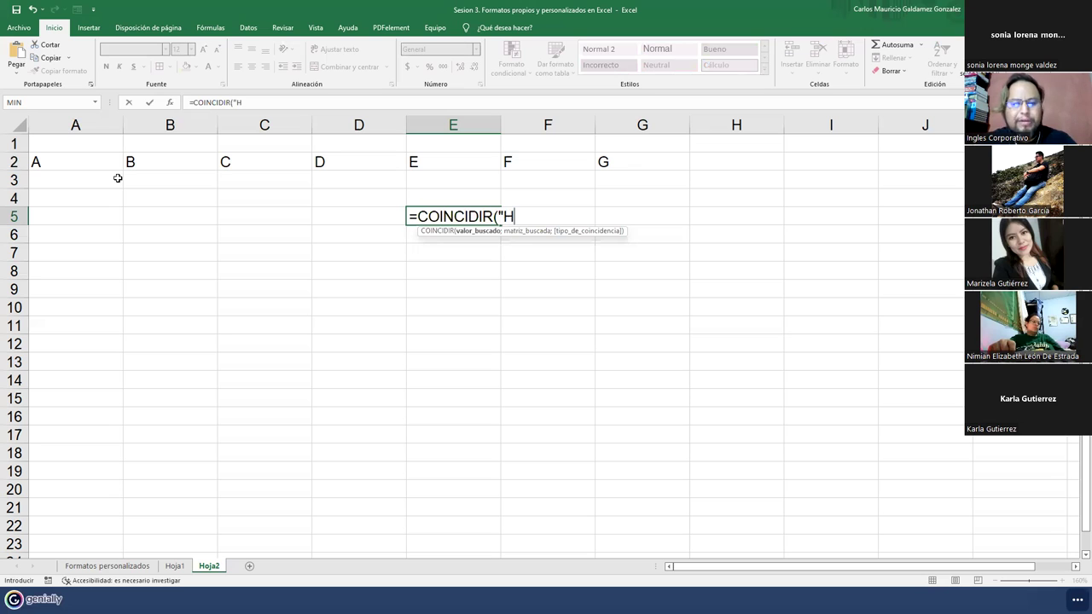
{"action": "type", "text": "\";"}
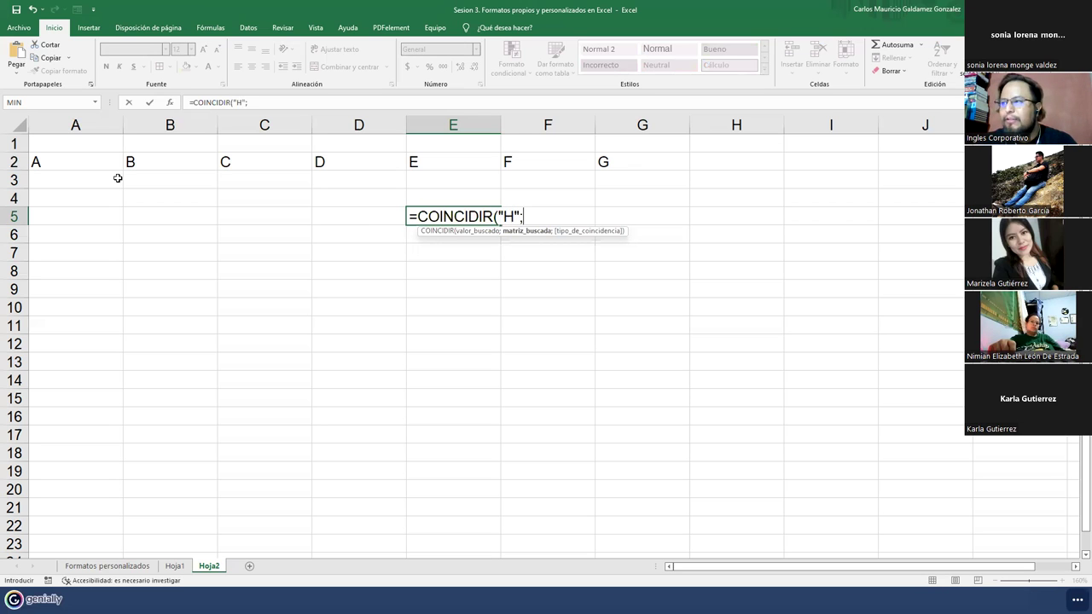
{"action": "left_click_drag", "start_coordinate": [100, 160], "coordinate": [605, 163]}
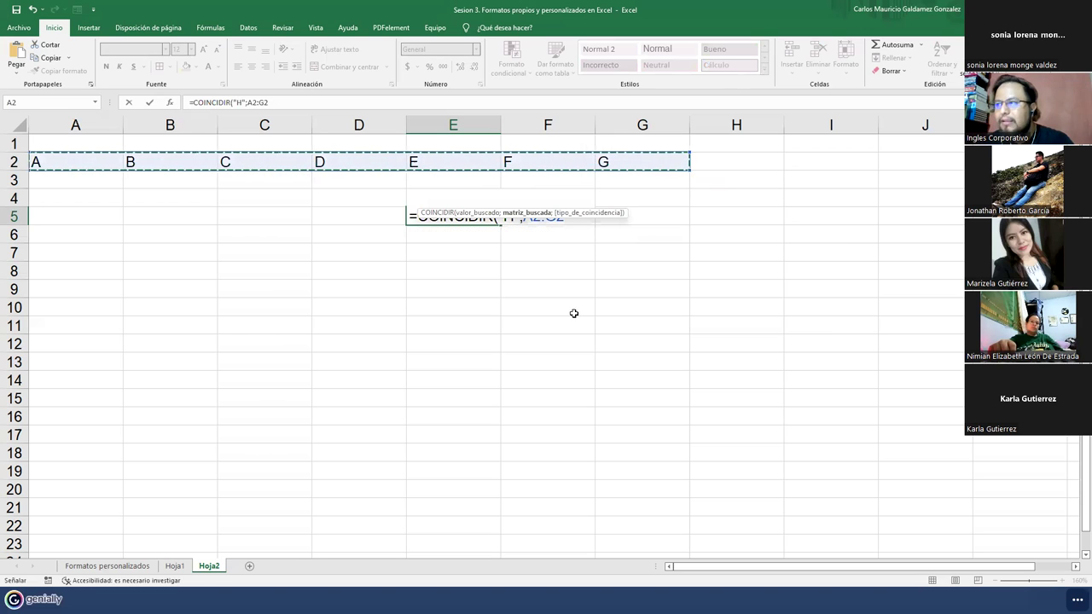
{"action": "type", "text": ";0)"}
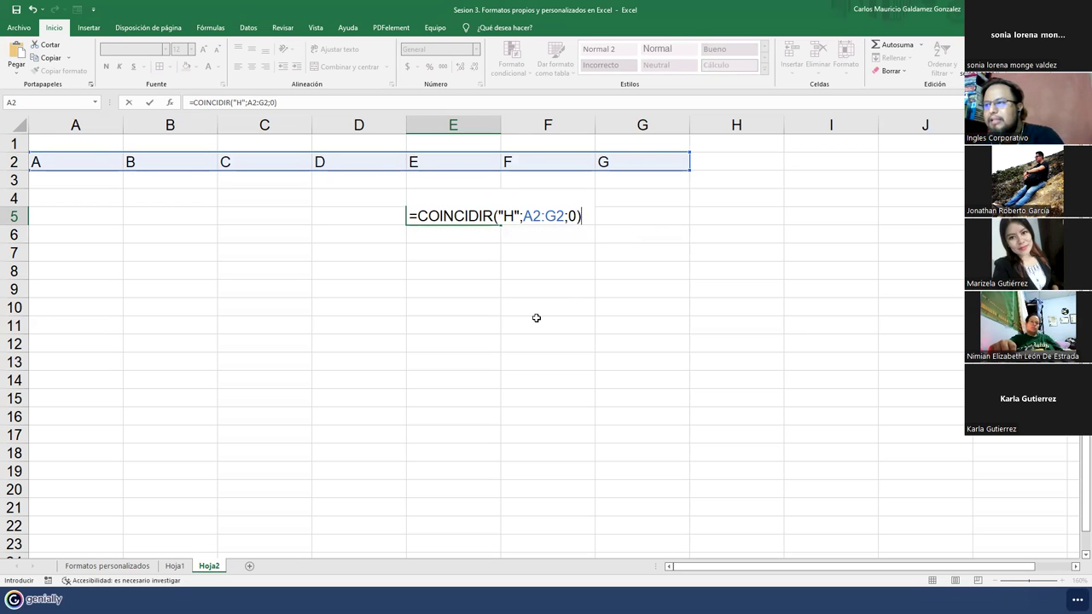
{"action": "key", "text": "Return"}
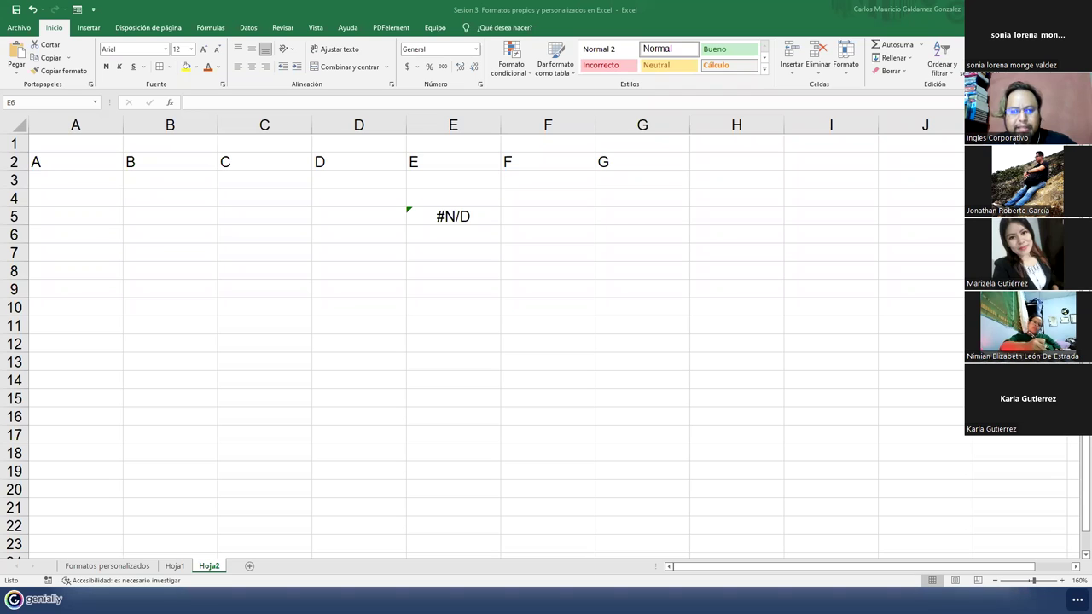
Step: Change the lookup value of the COINCIDIR formula in E5 to "G"
{"action": "left_click", "coordinate": [441, 219]}
{"action": "left_click", "coordinate": [441, 218]}
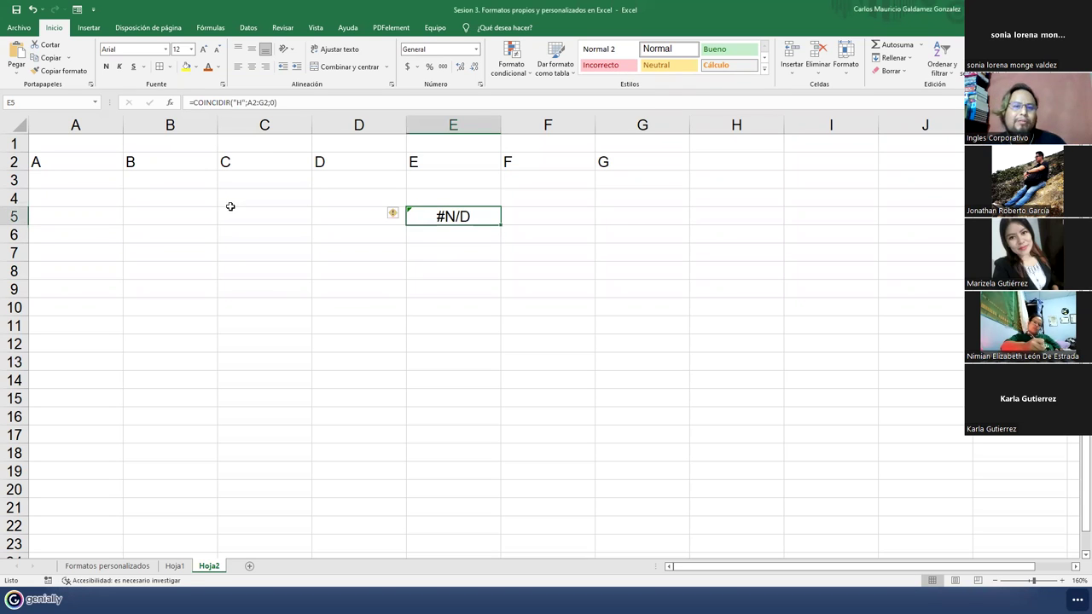
{"action": "double_click", "coordinate": [433, 219]}
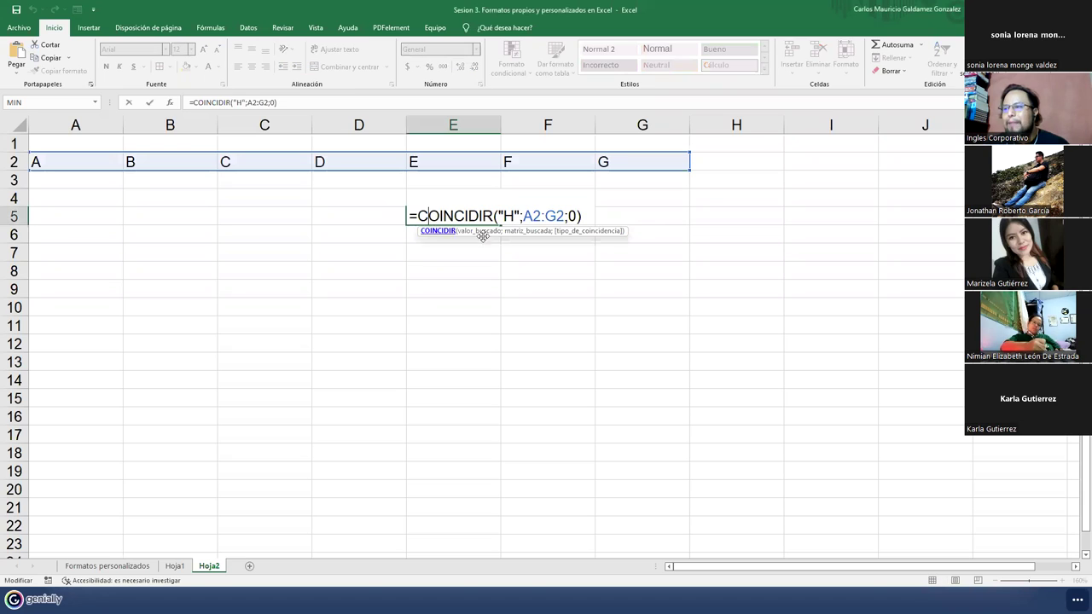
{"action": "double_click", "coordinate": [506, 216]}
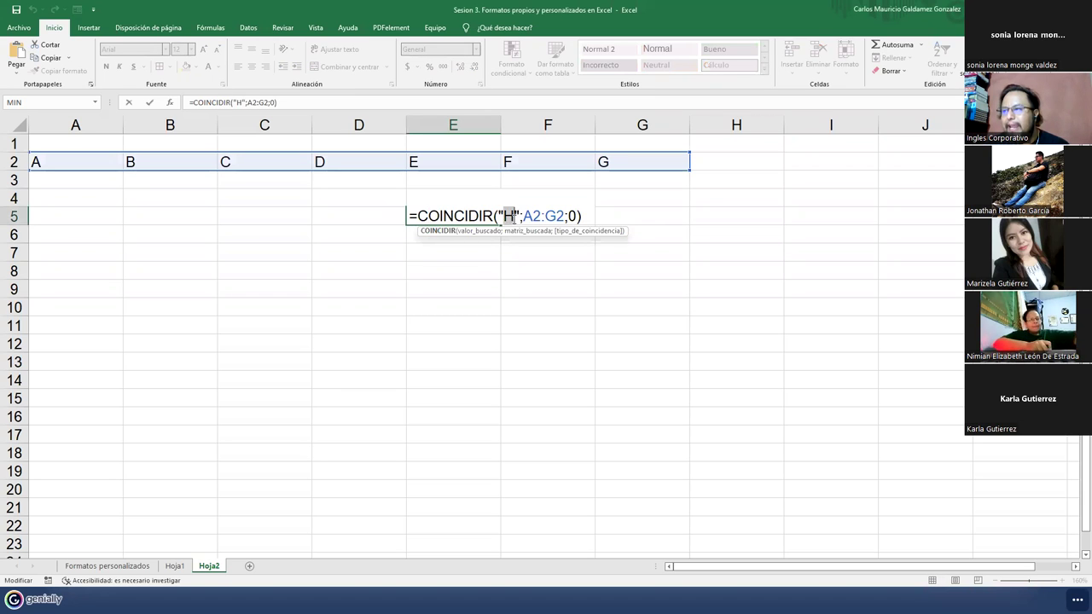
{"action": "type", "text": "G"}
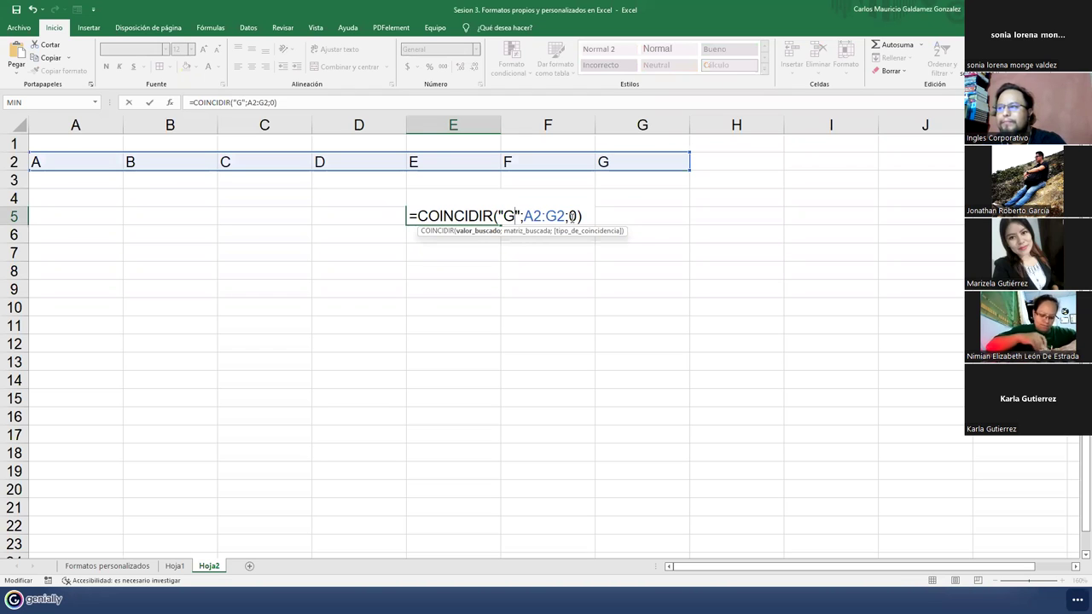
{"action": "key", "text": "Return"}
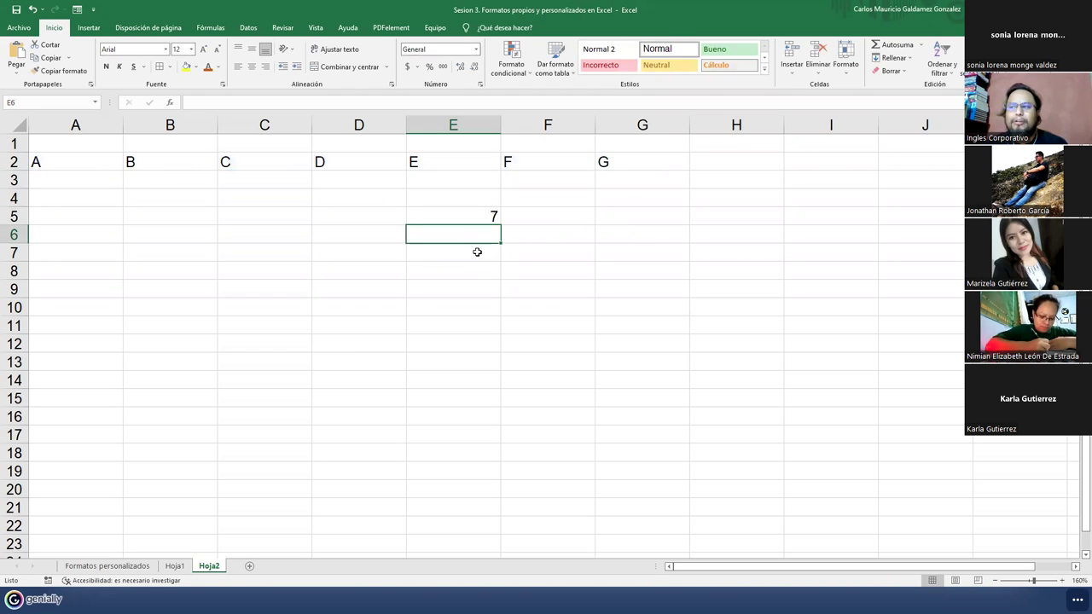
{"action": "left_click", "coordinate": [469, 215]}
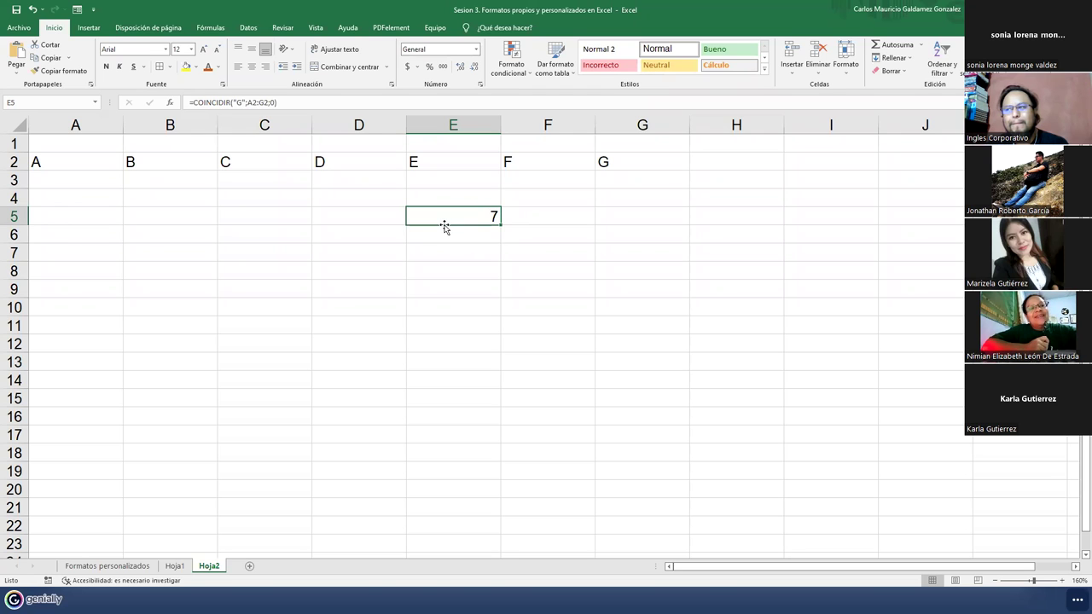
Step: Enter the label POSICIÓN in cell D5, beside the formula result
{"action": "left_click", "coordinate": [366, 225]}
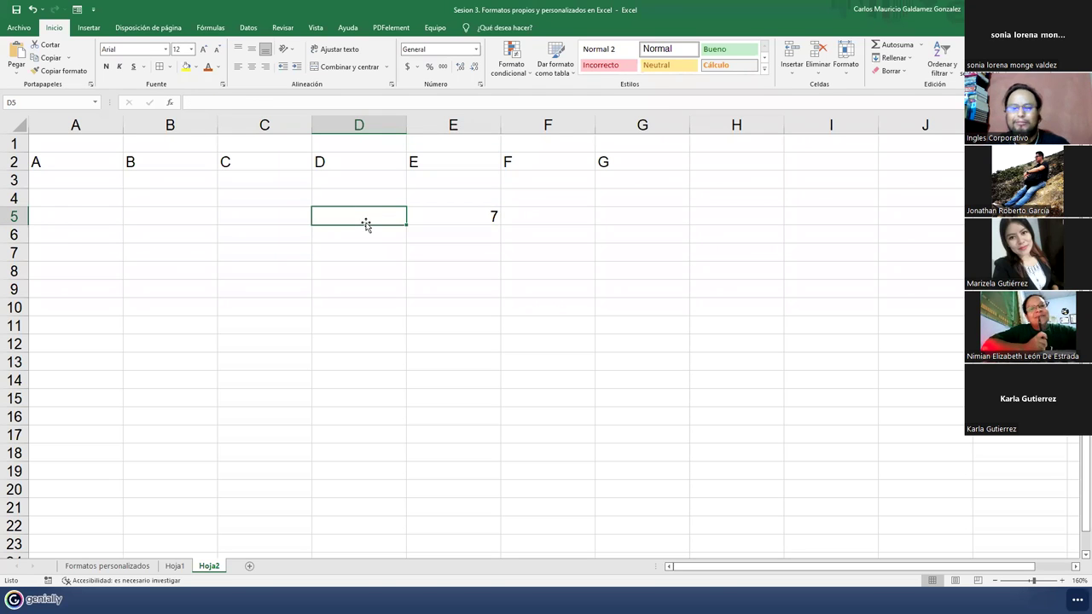
{"action": "double_click", "coordinate": [366, 225]}
{"action": "type", "text": "POSI"}
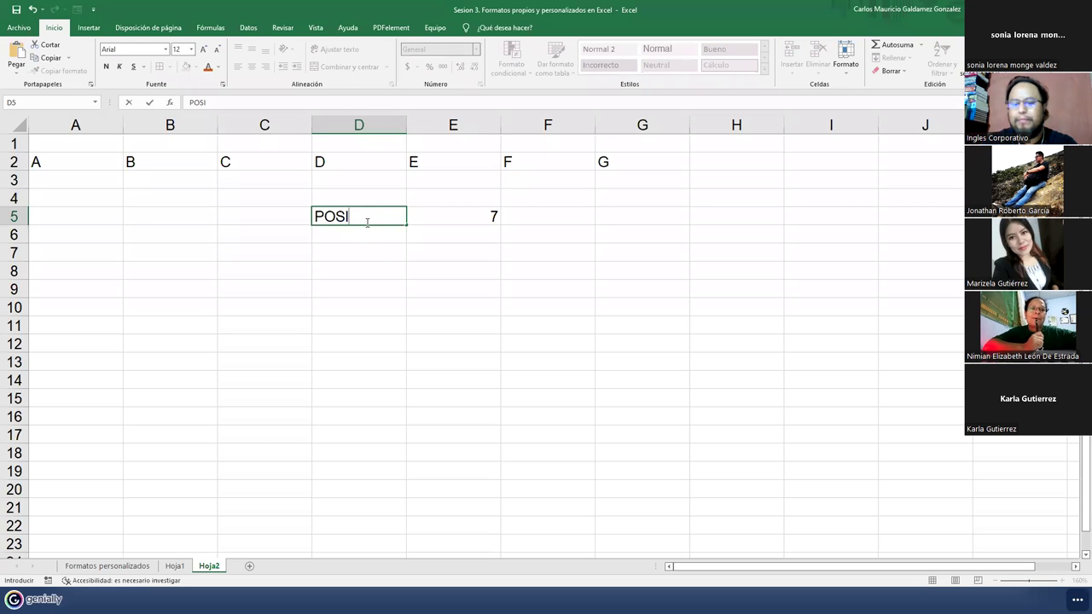
{"action": "type", "text": "CIÓN"}
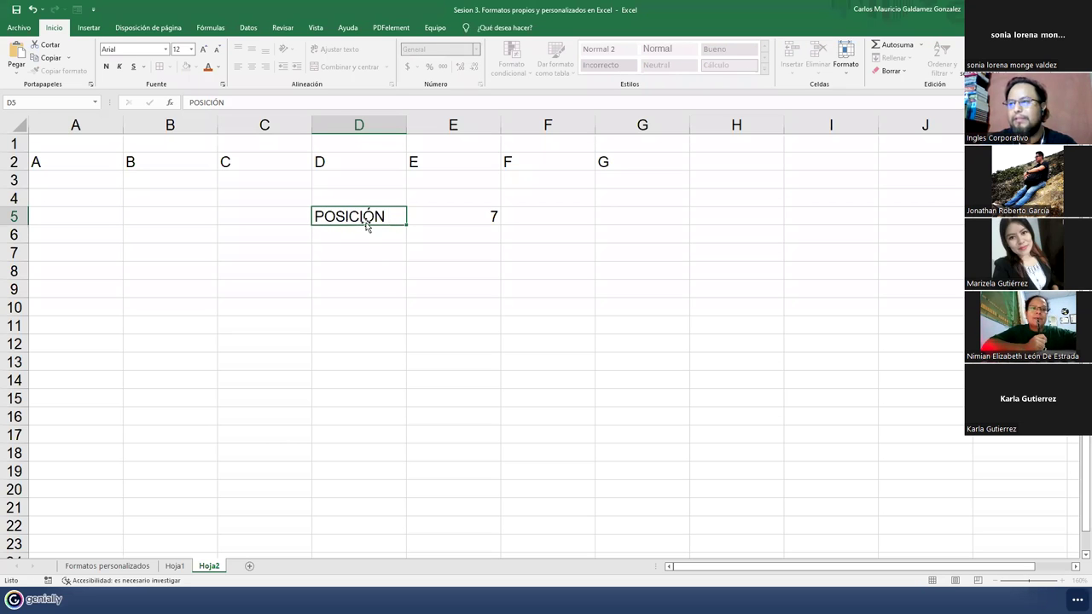
{"action": "key", "text": "Return"}
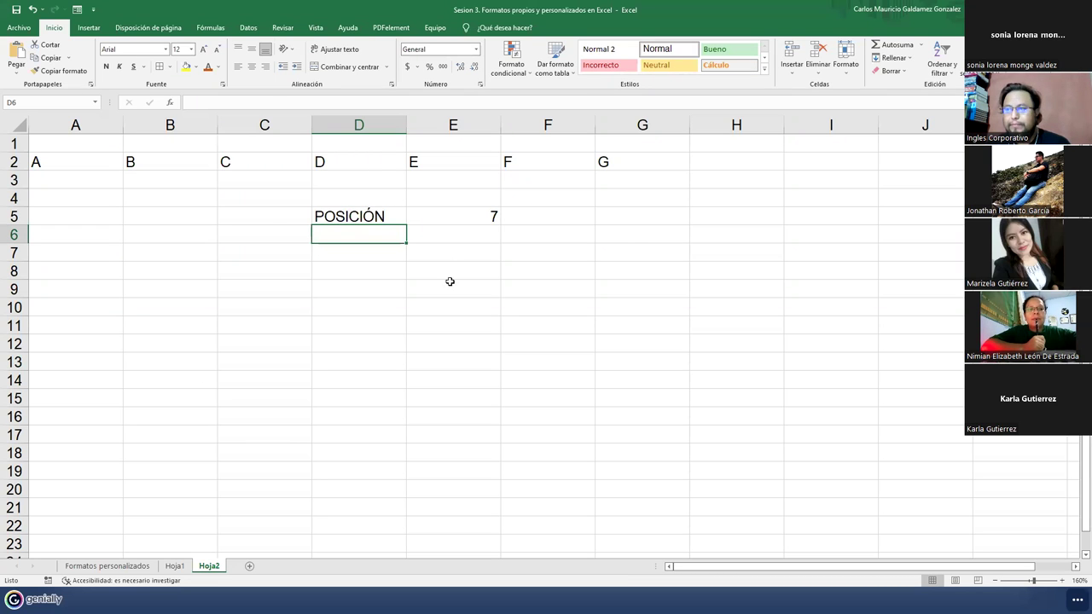
Step: Change the lookup value of the COINCIDIR formula in E5 to "c"
{"action": "left_click", "coordinate": [453, 218]}
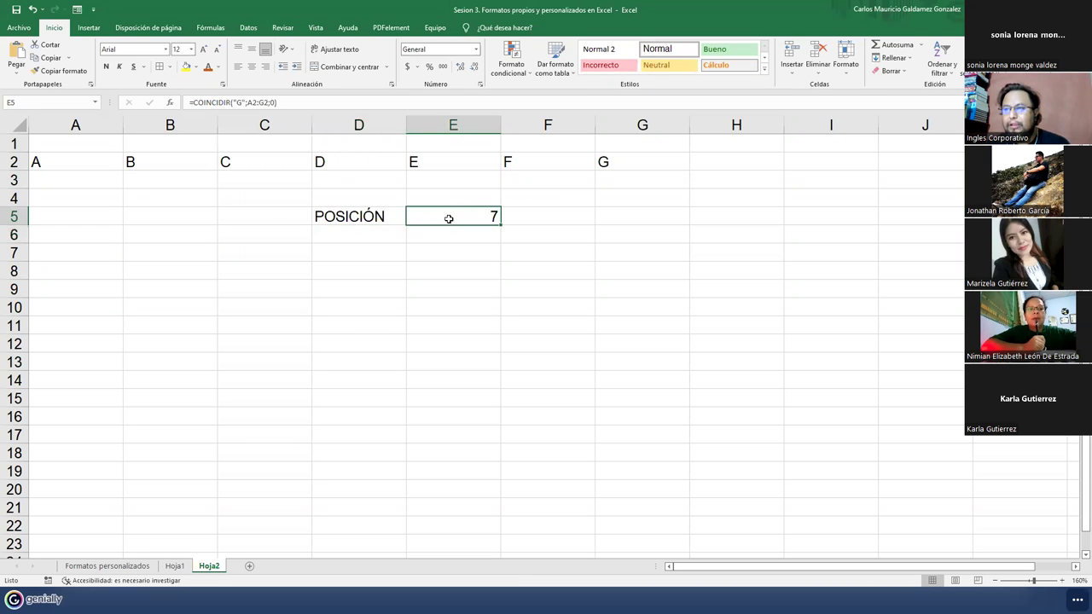
{"action": "left_click", "coordinate": [242, 103]}
{"action": "key", "text": "BackSpace"}
{"action": "type", "text": "c"}
{"action": "key", "text": "Return"}
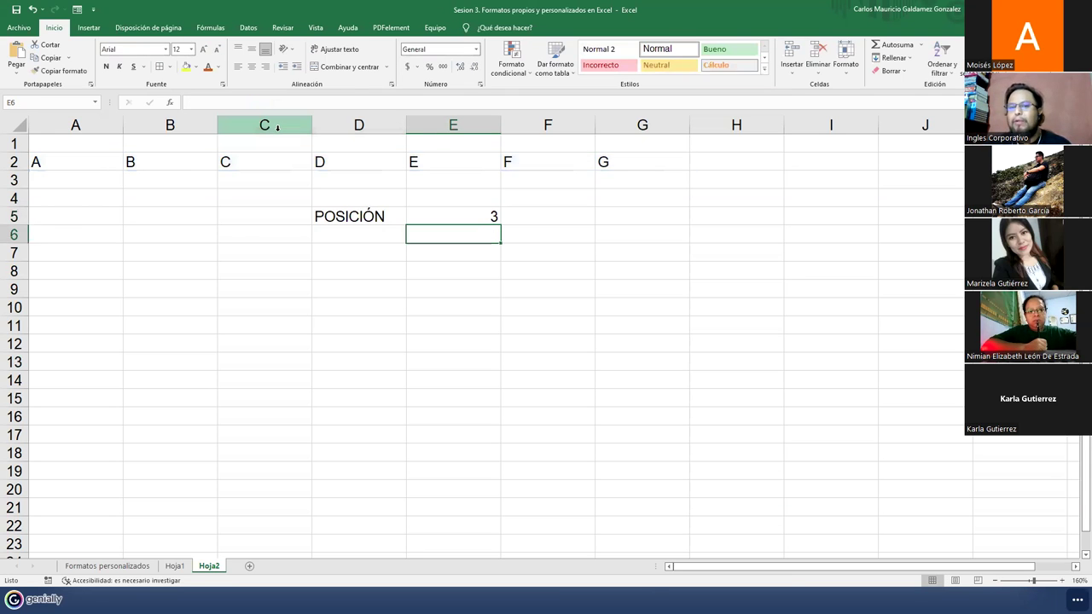
{"action": "left_click", "coordinate": [481, 215]}
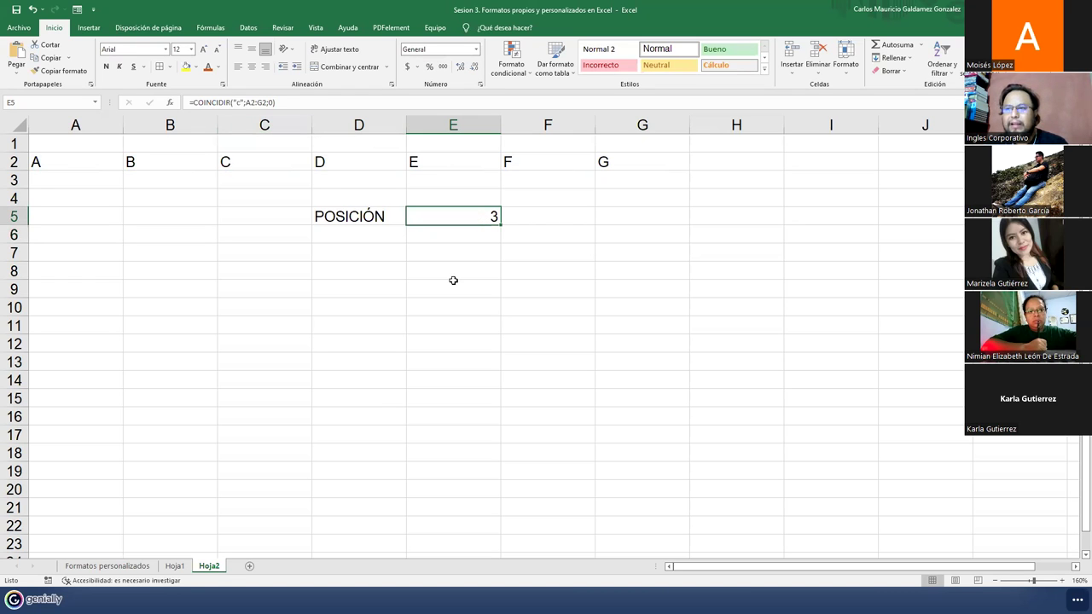
Step: Number the letters by entering 1 through 7 in cells A1 to G1 above them
{"action": "left_click", "coordinate": [56, 145]}
{"action": "type", "text": "1"}
{"action": "key", "text": "Tab"}
{"action": "type", "text": "3"}
{"action": "key", "text": "Tab"}
{"action": "type", "text": "4"}
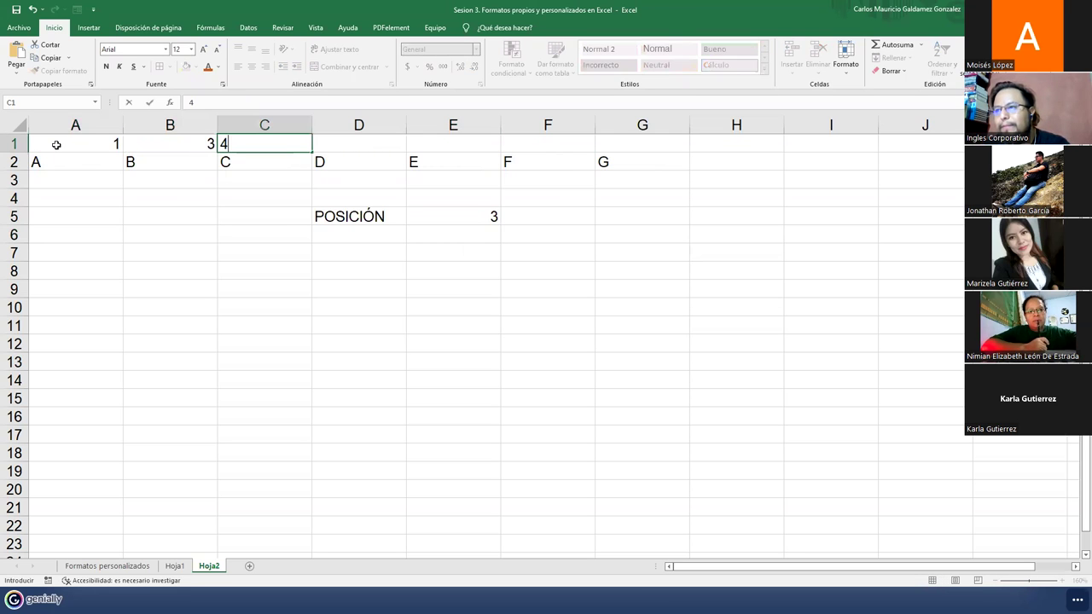
{"action": "key", "text": "Left"}
{"action": "type", "text": "2"}
{"action": "key", "text": "Tab"}
{"action": "type", "text": "3"}
{"action": "key", "text": "Tab"}
{"action": "type", "text": "4"}
{"action": "key", "text": "Tab"}
{"action": "type", "text": "5"}
{"action": "key", "text": "Tab"}
{"action": "type", "text": "6"}
{"action": "key", "text": "Tab"}
{"action": "type", "text": "7"}
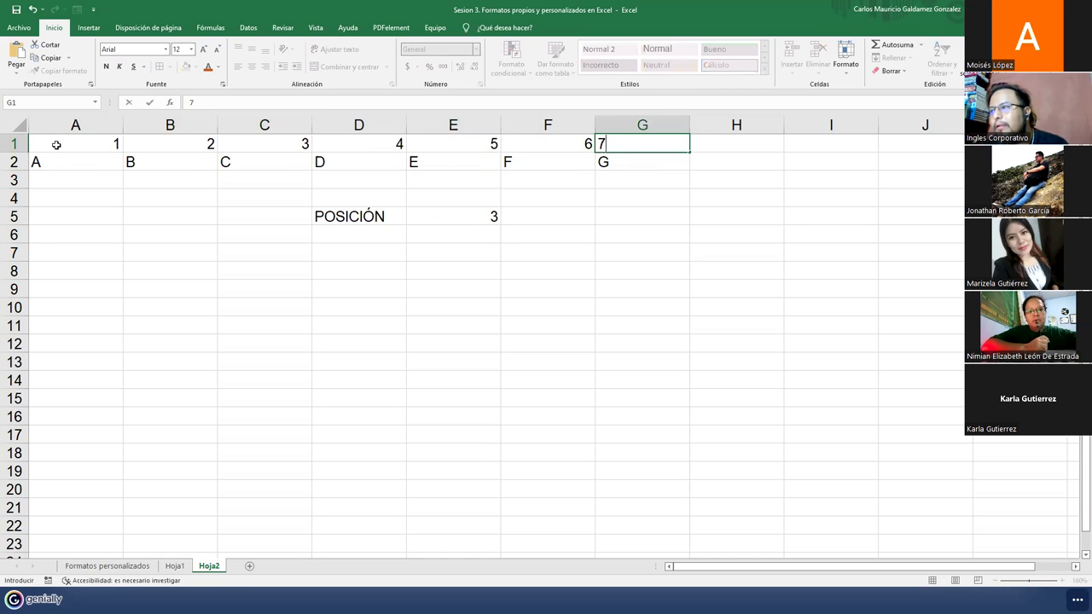
{"action": "key", "text": "Down"}
Step: Center the numbers in A1:G1 and the letters in A2:G2 horizontally
{"action": "left_click_drag", "start_coordinate": [73, 150], "coordinate": [616, 139]}
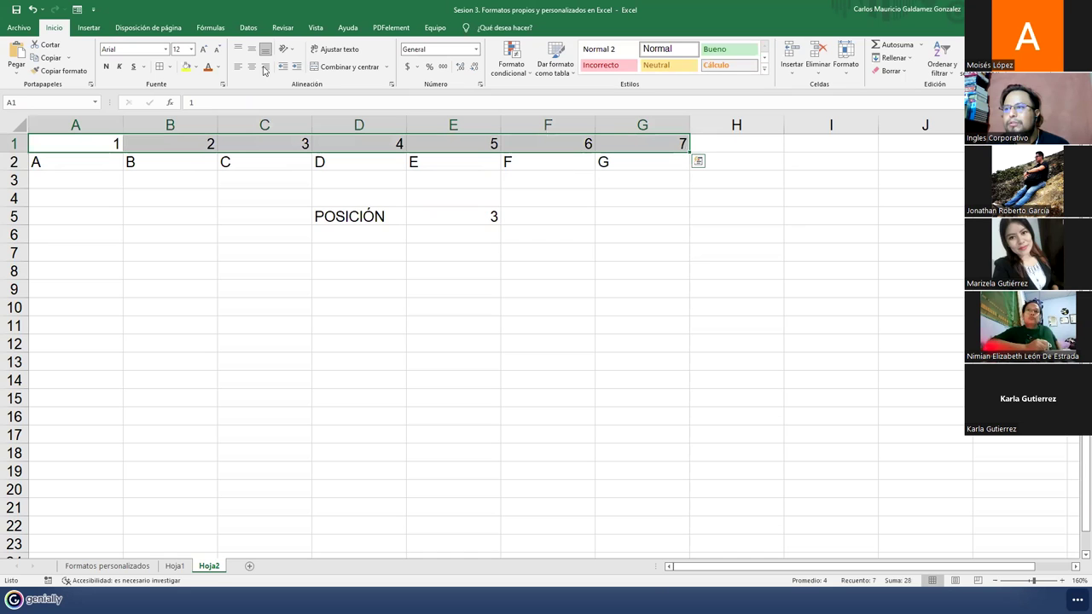
{"action": "left_click", "coordinate": [251, 68]}
{"action": "left_click_drag", "start_coordinate": [93, 166], "coordinate": [648, 162]}
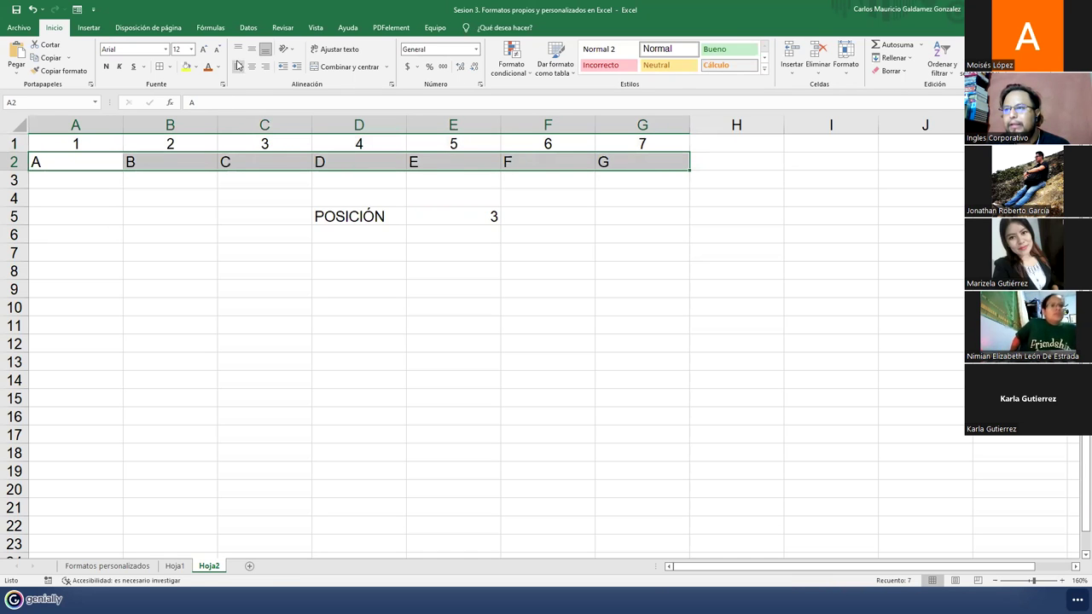
{"action": "left_click", "coordinate": [251, 68]}
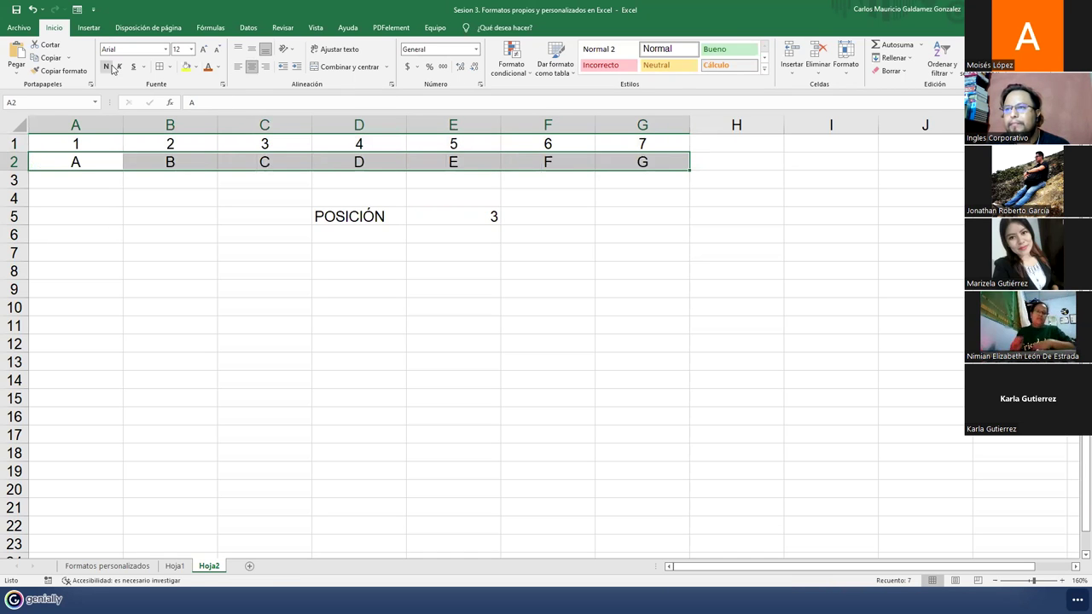
Step: Increase the font size of the letters in A2:G2 to 18
{"action": "left_click", "coordinate": [203, 49]}
{"action": "left_click", "coordinate": [203, 50]}
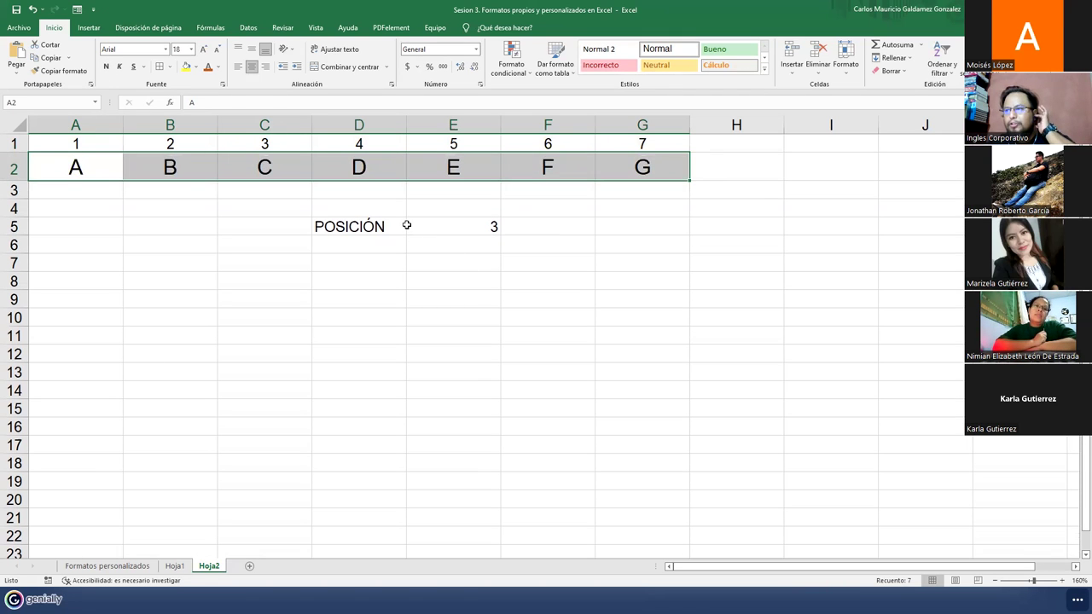
{"action": "left_click", "coordinate": [411, 224]}
{"action": "left_click", "coordinate": [246, 166]}
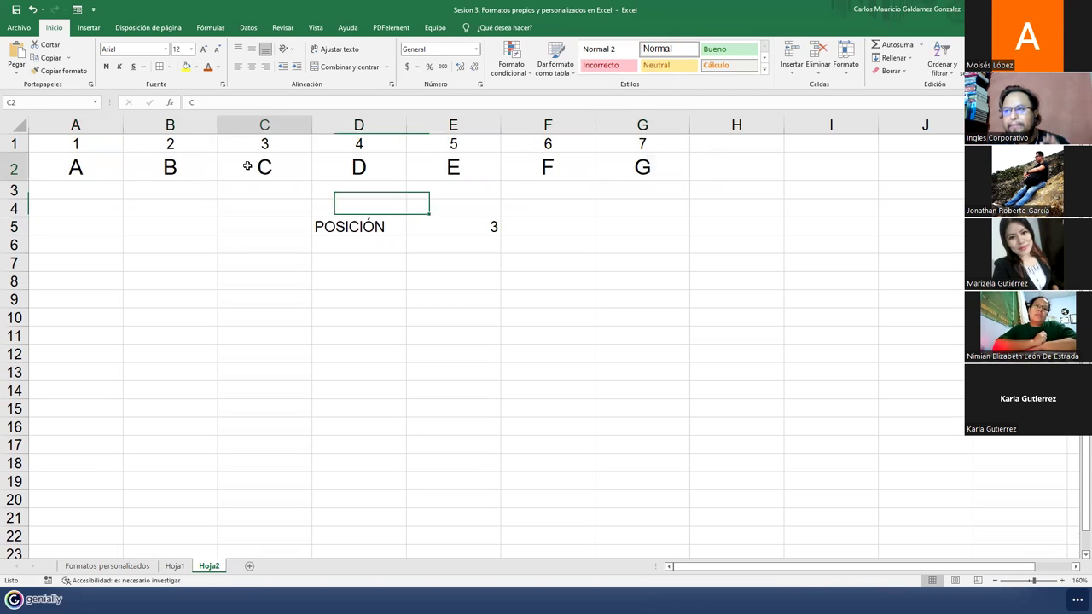
{"action": "left_click", "coordinate": [249, 143]}
{"action": "left_click", "coordinate": [250, 165], "text": "shift"}
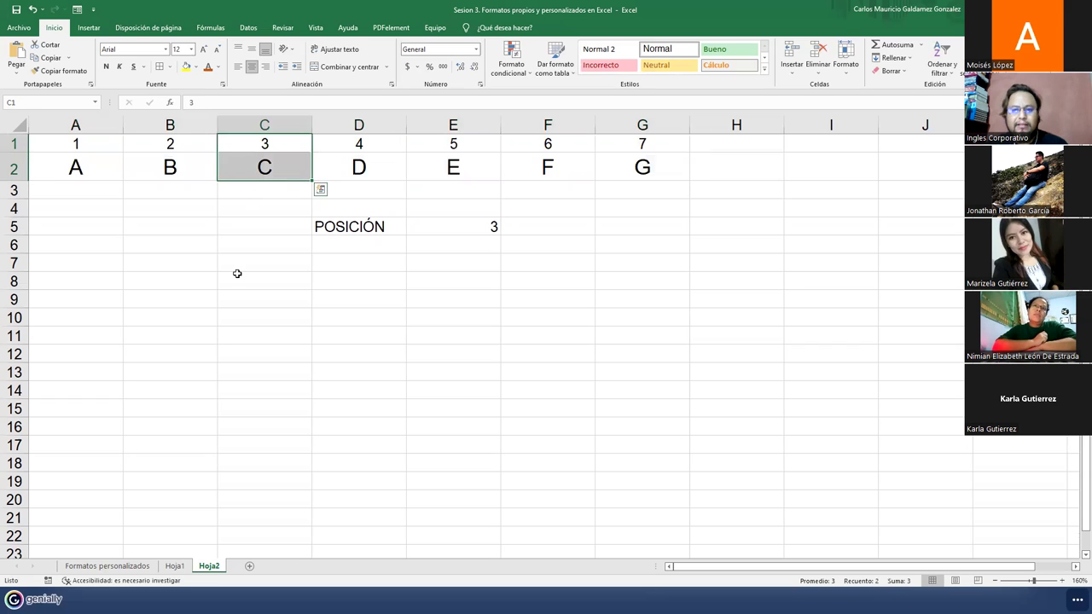
{"action": "left_click", "coordinate": [337, 229]}
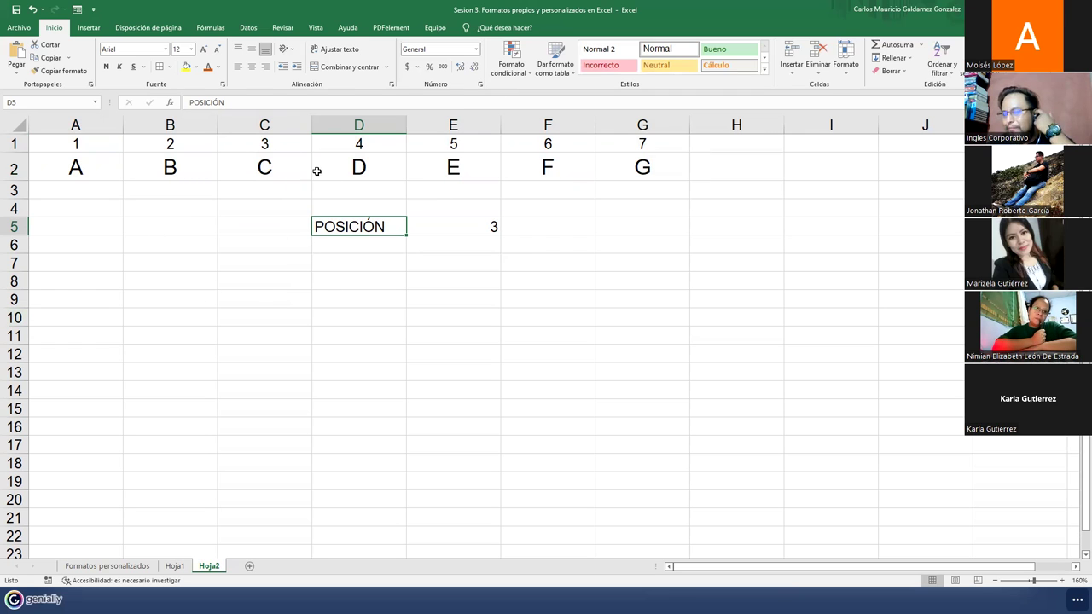
{"action": "left_click", "coordinate": [184, 171]}
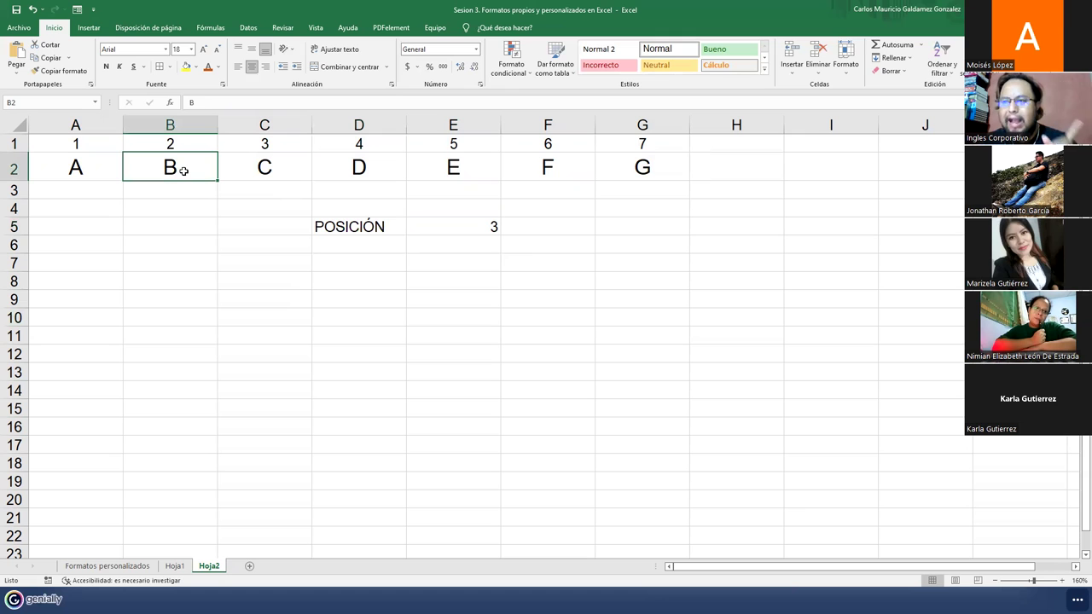
Step: Replace the letters in B2:G2 with C, D, E, G, H and J
{"action": "type", "text": "C"}
{"action": "key", "text": "Tab"}
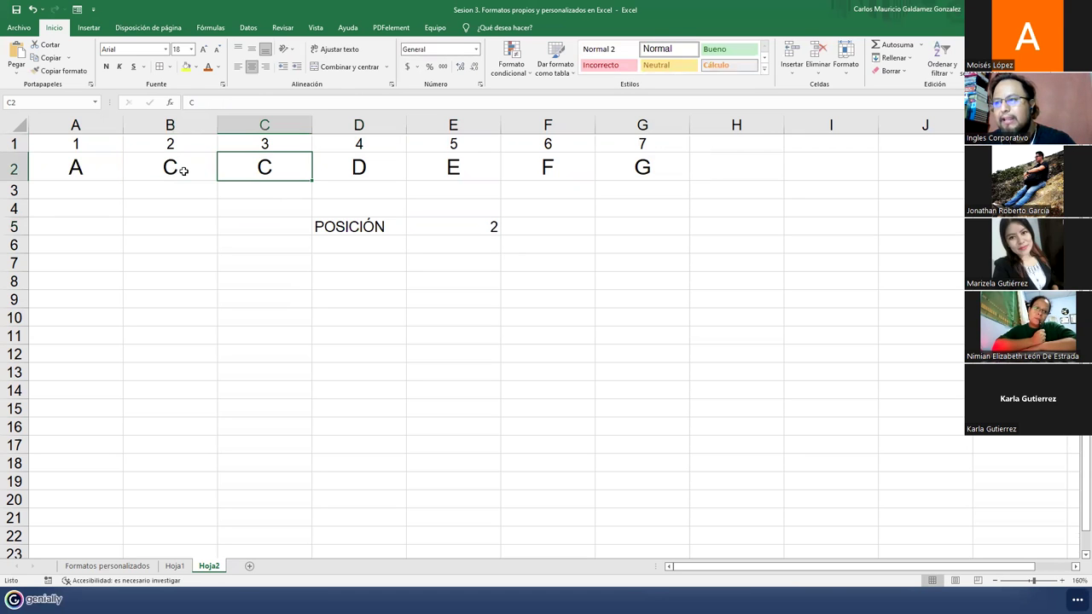
{"action": "type", "text": "D"}
{"action": "key", "text": "Tab"}
{"action": "type", "text": "E"}
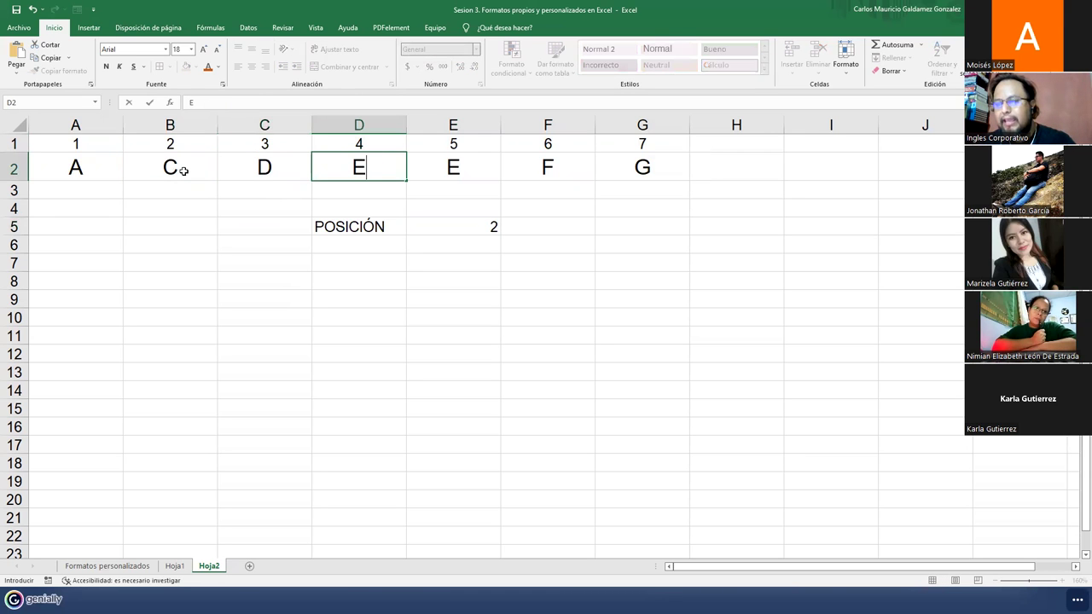
{"action": "key", "text": "Tab"}
{"action": "type", "text": "G"}
{"action": "key", "text": "Tab"}
{"action": "type", "text": "H"}
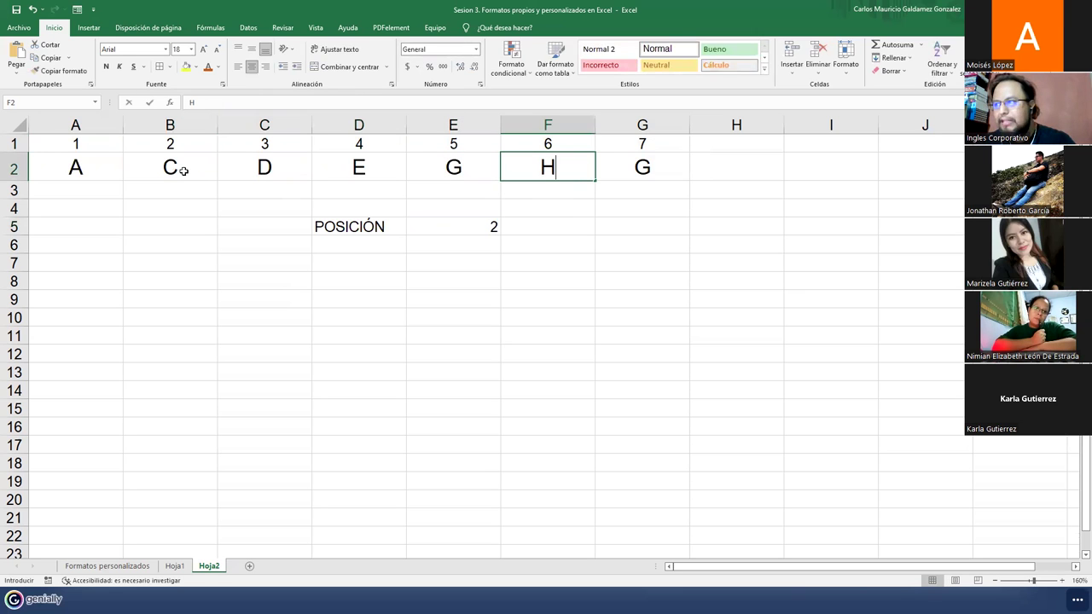
{"action": "key", "text": "Tab"}
{"action": "type", "text": "J"}
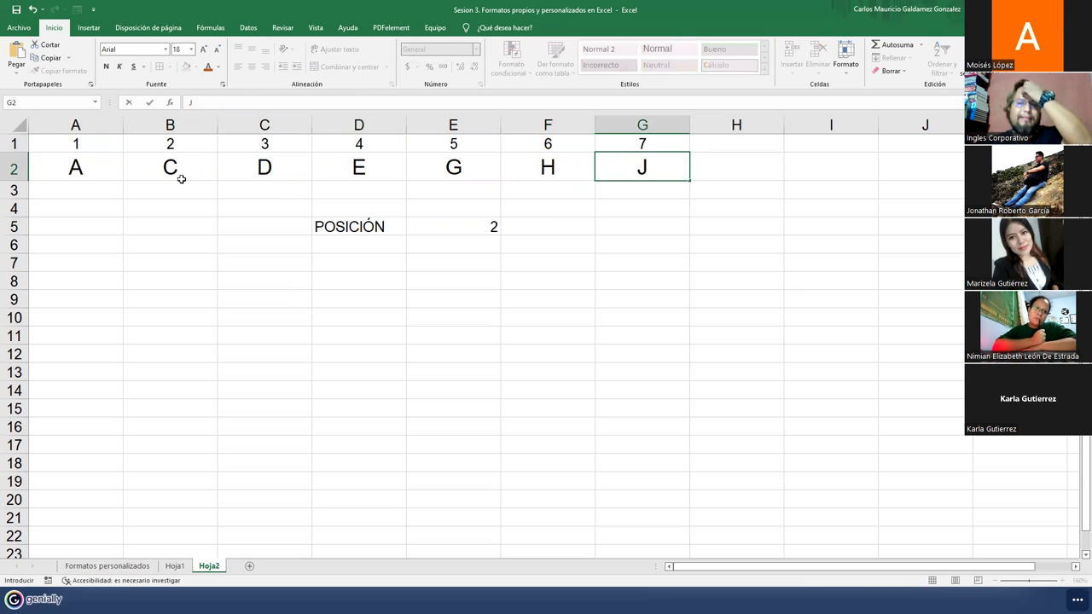
{"action": "key", "text": "Return"}
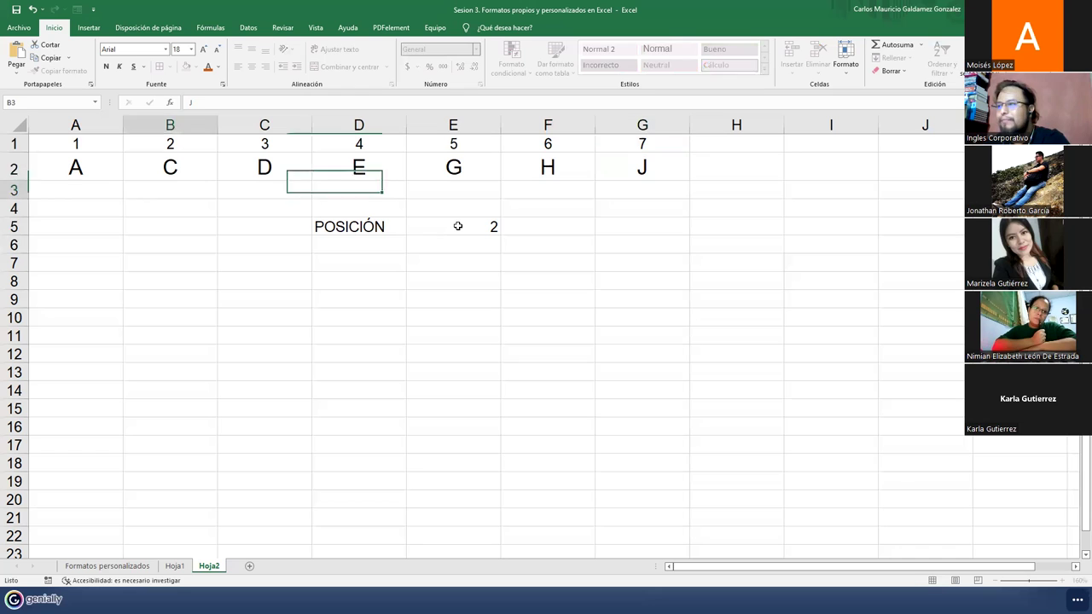
Step: Change the lookup value of the COINCIDIR formula in E5 to "B"
{"action": "left_click", "coordinate": [457, 226]}
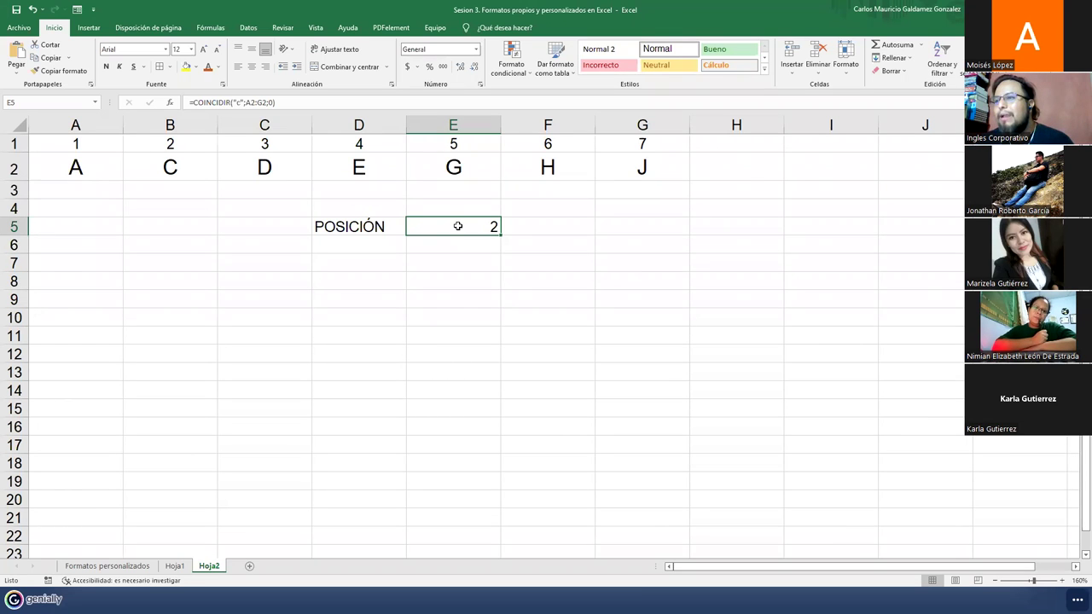
{"action": "left_click", "coordinate": [239, 103]}
{"action": "key", "text": "BackSpace"}
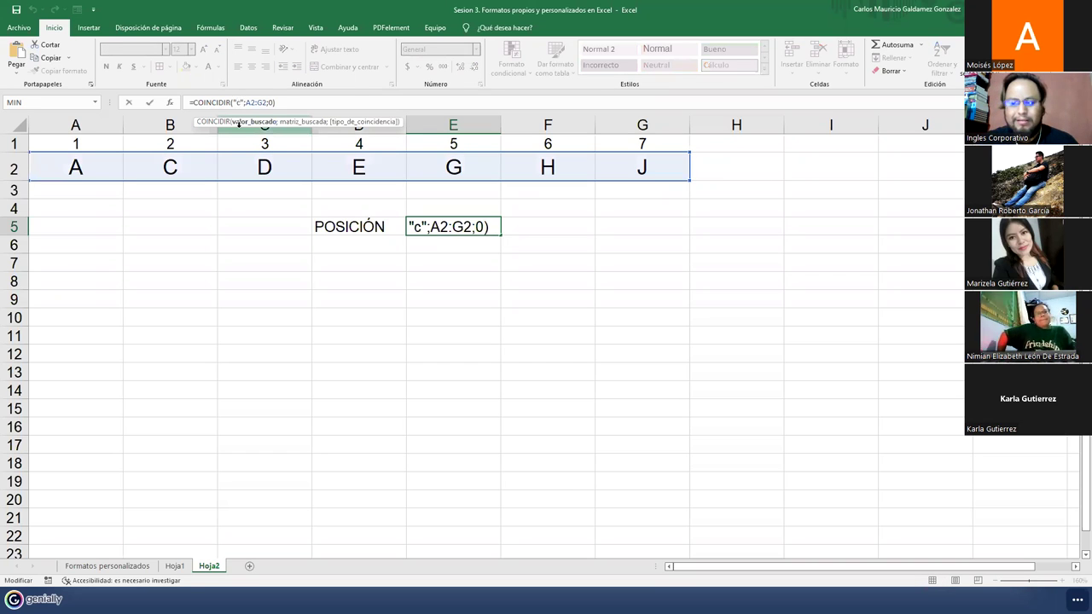
{"action": "type", "text": "B"}
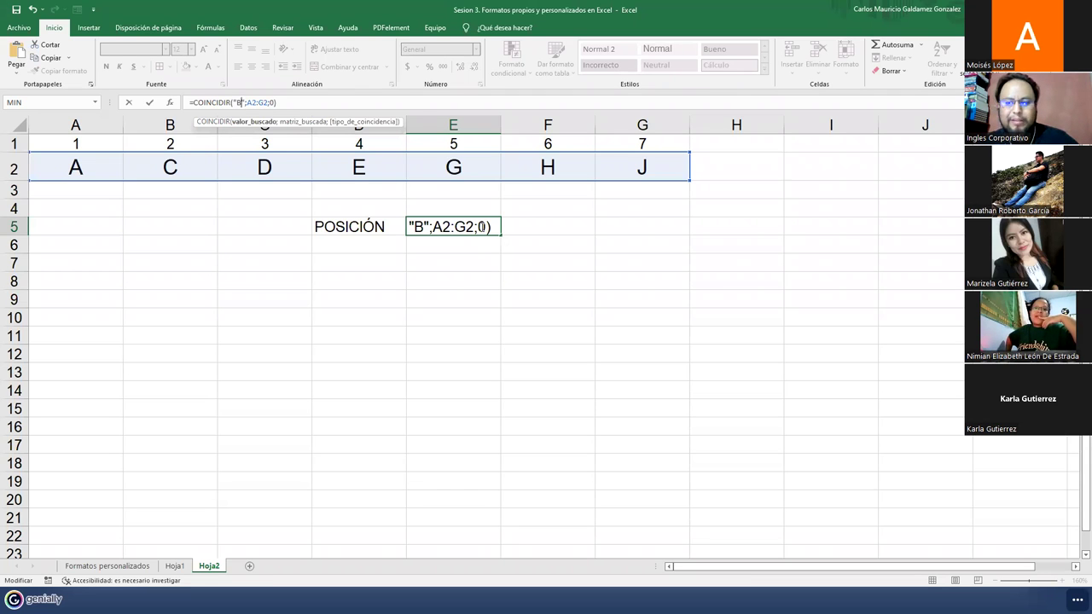
{"action": "key", "text": "Return"}
{"action": "key", "text": "Return"}
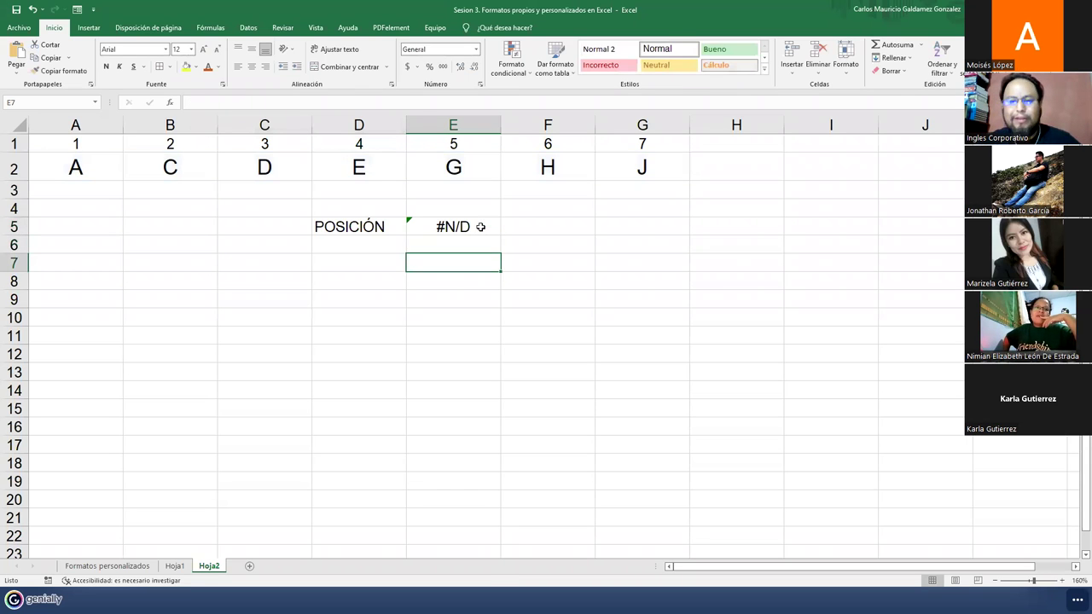
Step: Remove the match type argument from the COINCIDIR formula in E5, leaving only the lookup value and the range A2:G2
{"action": "key", "text": "Up"}
{"action": "key", "text": "Up"}
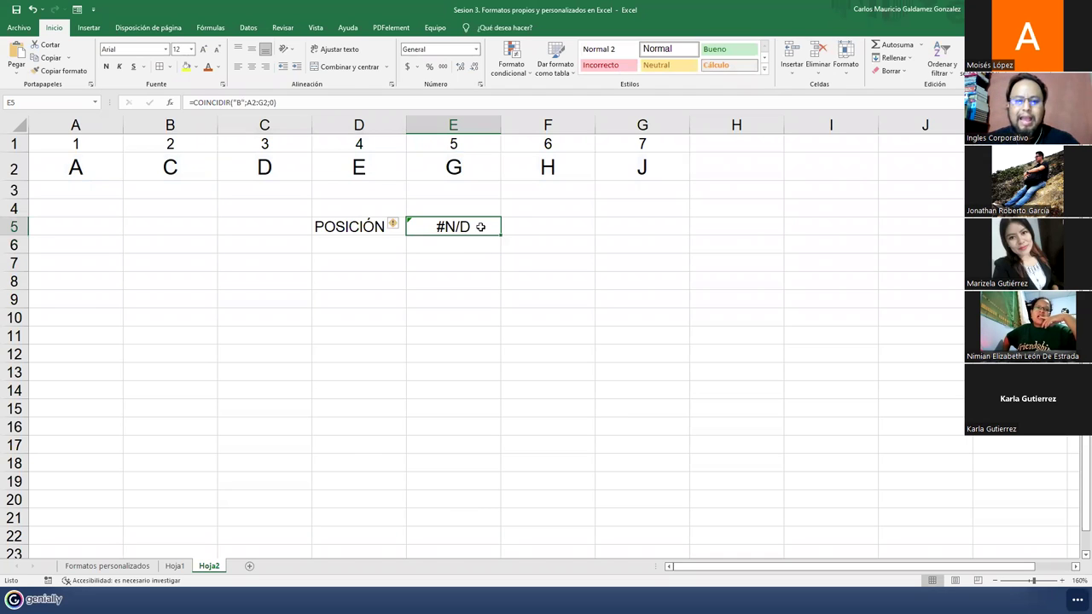
{"action": "double_click", "coordinate": [480, 226]}
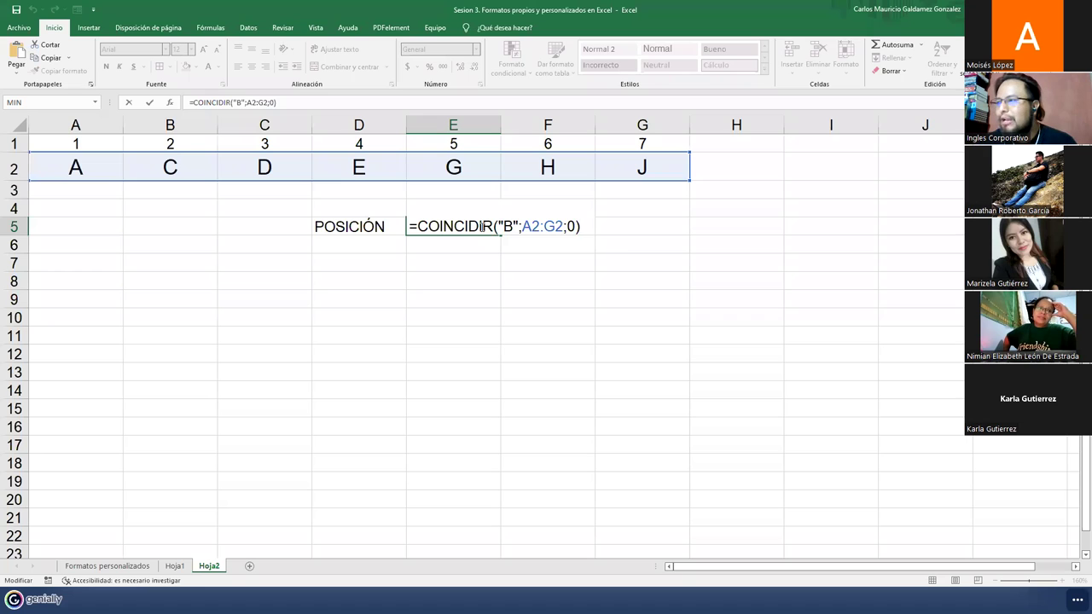
{"action": "key", "text": "Left"}
{"action": "key", "text": "BackSpace"}
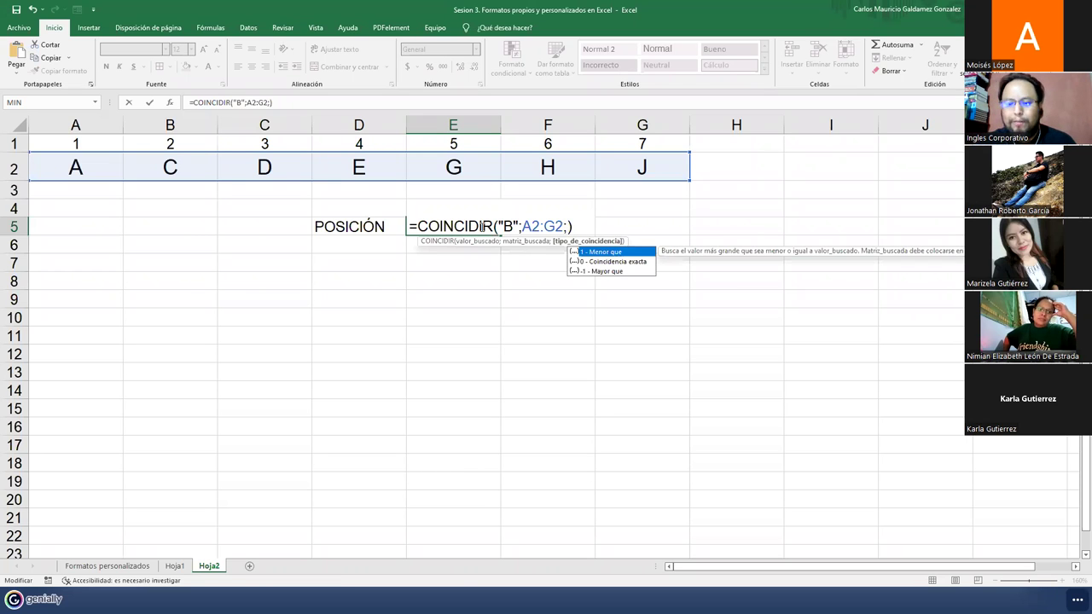
{"action": "key", "text": "BackSpace"}
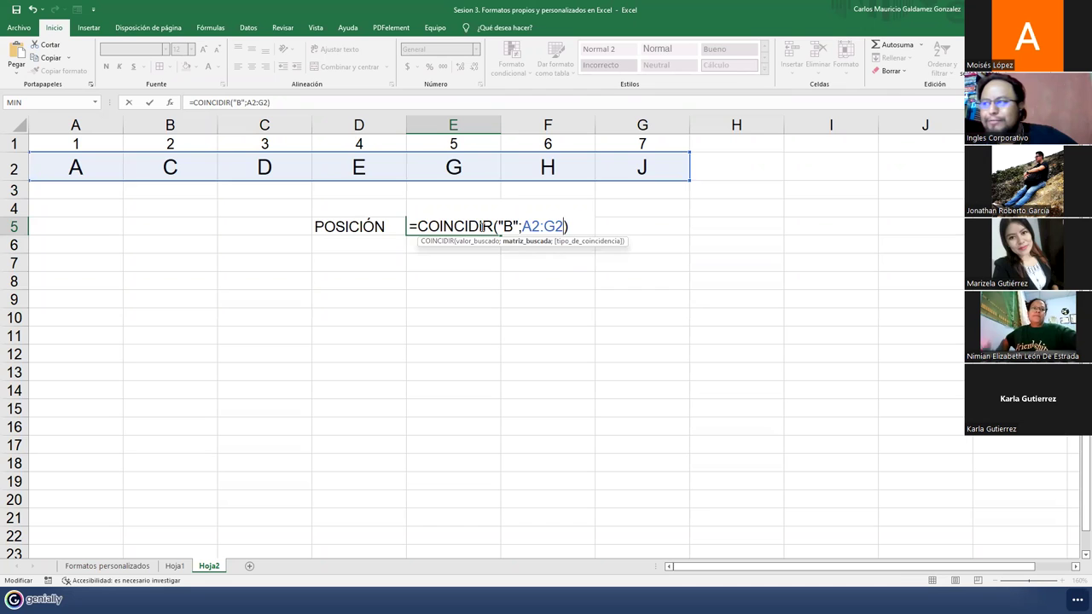
{"action": "key", "text": "Return"}
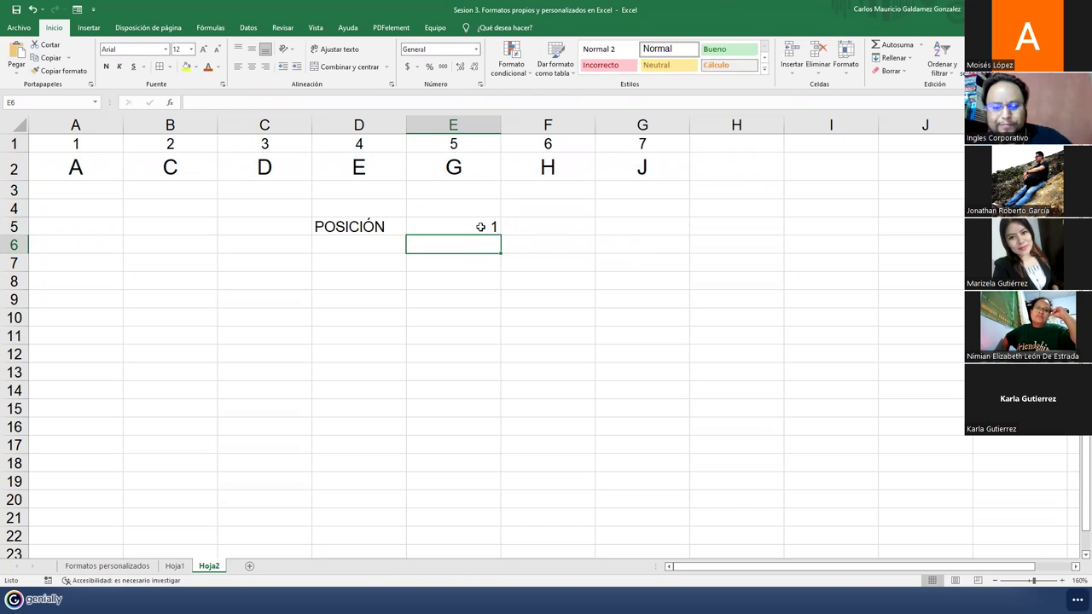
Step: Add -1 (Mayor que) as the match type of the COINCIDIR formula in E5, separated by a semicolon
{"action": "double_click", "coordinate": [481, 226]}
{"action": "type", "text": ",-1"}
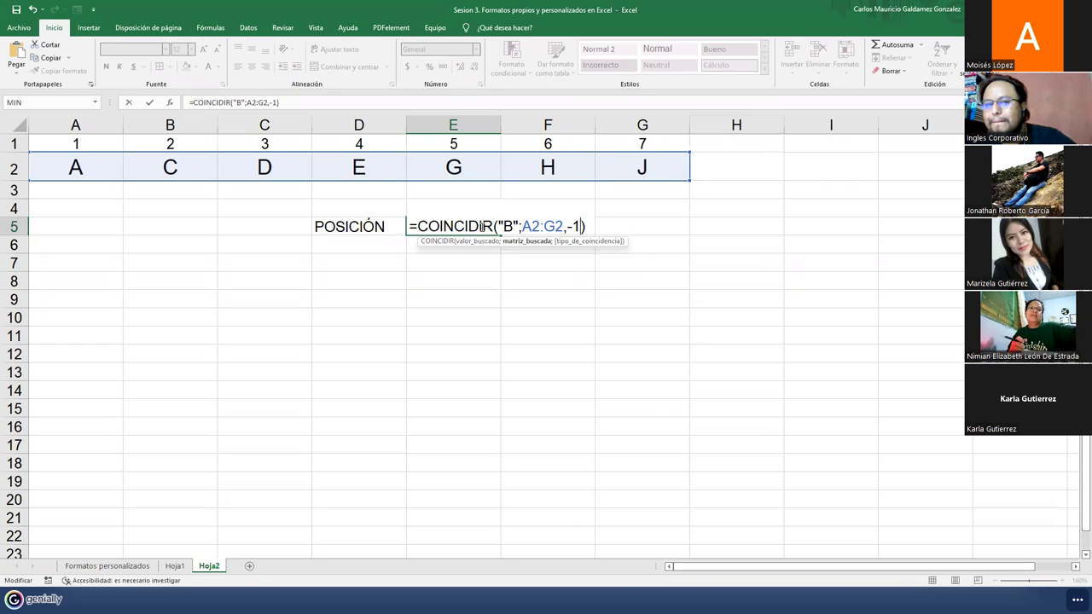
{"action": "key", "text": "Return"}
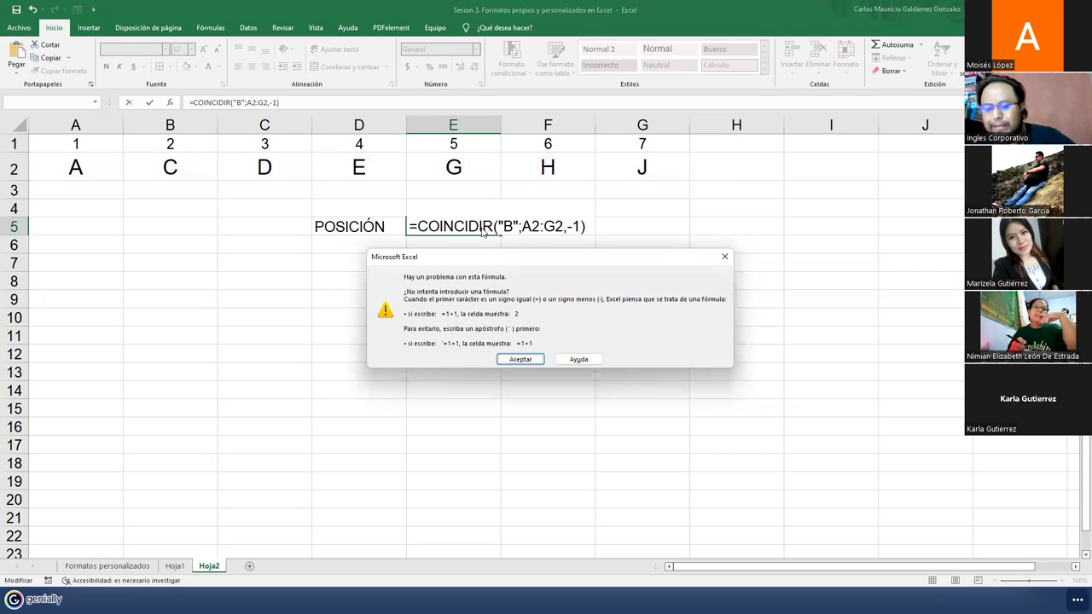
{"action": "key", "text": "Return"}
{"action": "key", "text": "Right"}
{"action": "key", "text": "Delete"}
{"action": "type", "text": ";"}
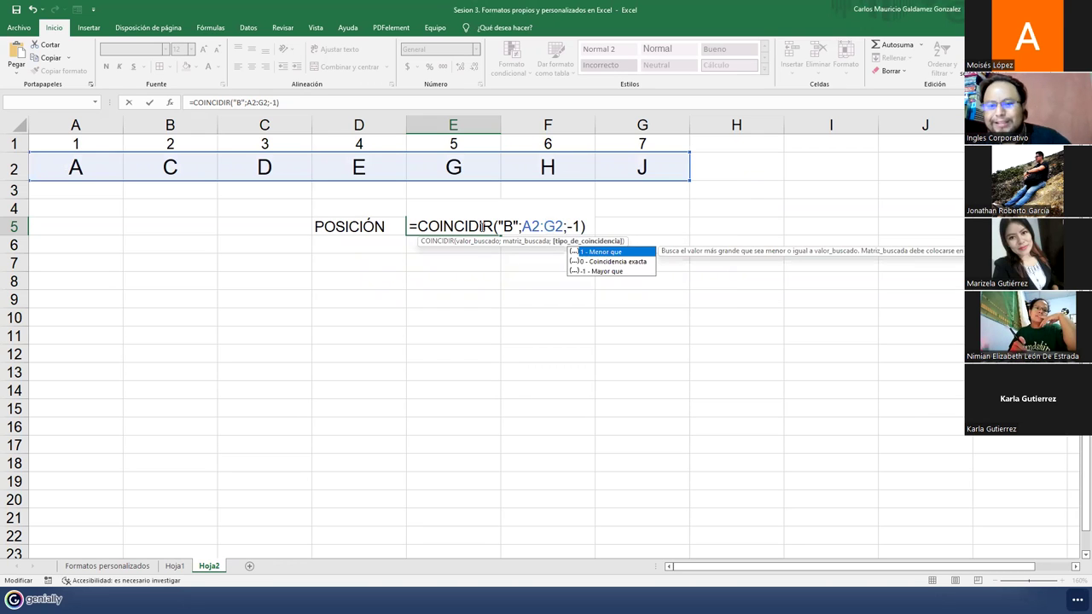
{"action": "key", "text": "Return"}
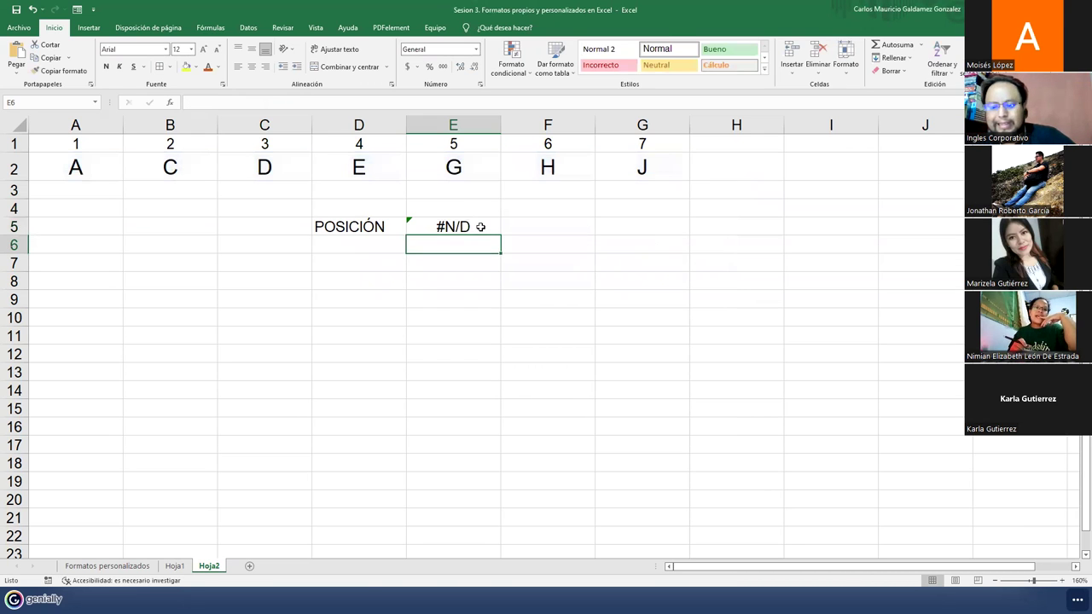
Step: Change the lookup value of the COINCIDIR formula in E5 to "E"
{"action": "left_click", "coordinate": [480, 227]}
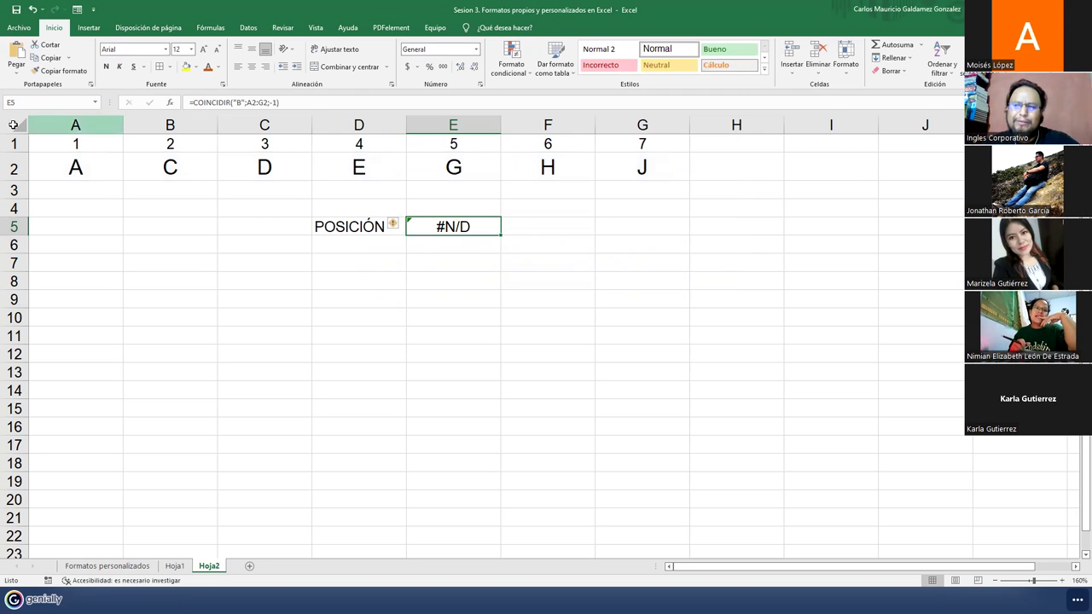
{"action": "left_click", "coordinate": [267, 102]}
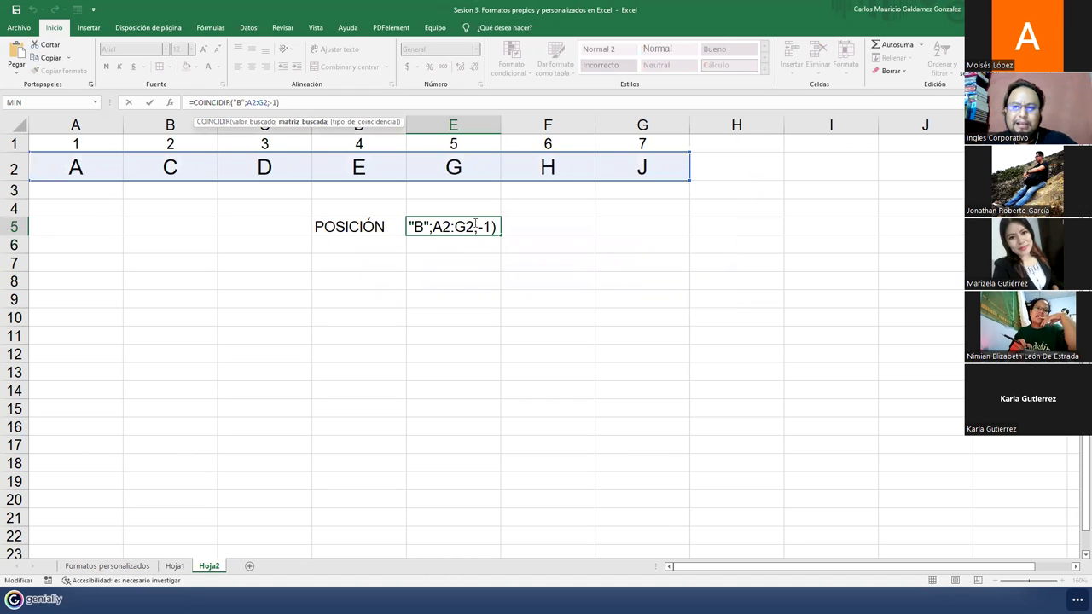
{"action": "left_click", "coordinate": [423, 227]}
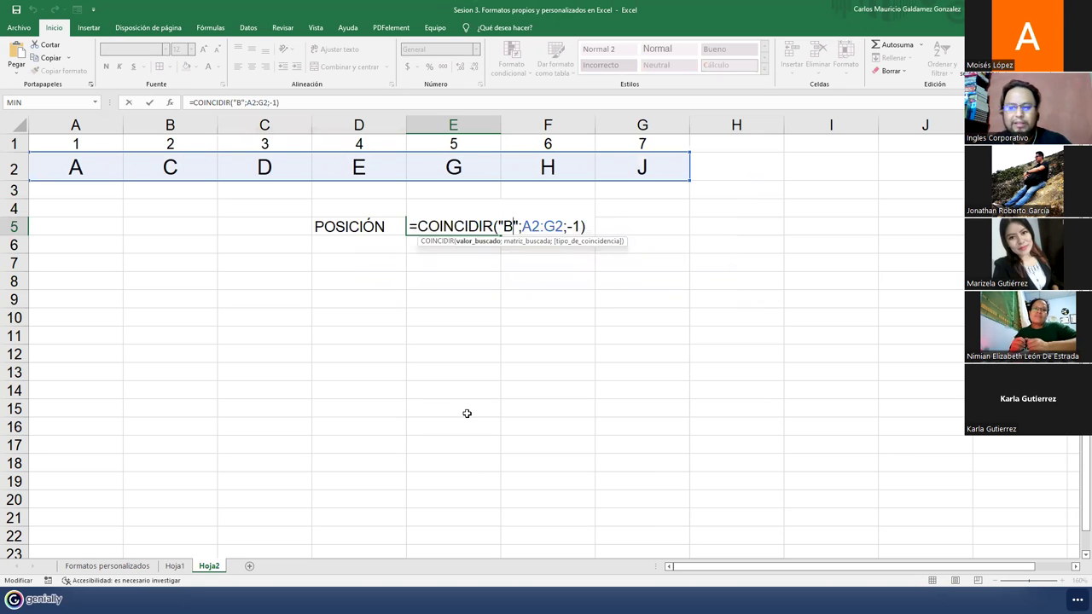
{"action": "key", "text": "BackSpace"}
{"action": "type", "text": "E"}
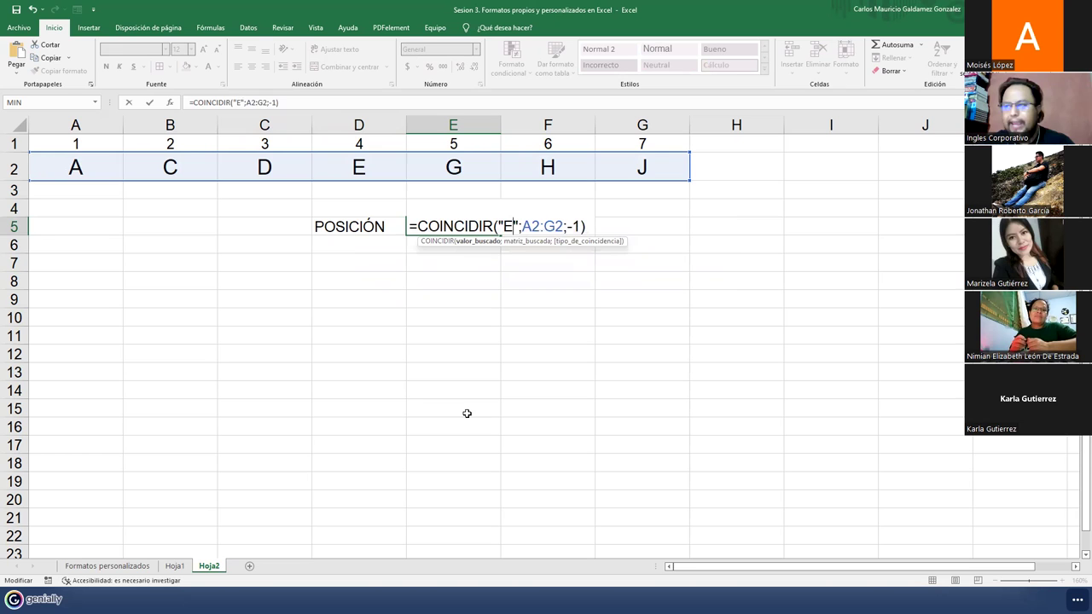
{"action": "key", "text": "Return"}
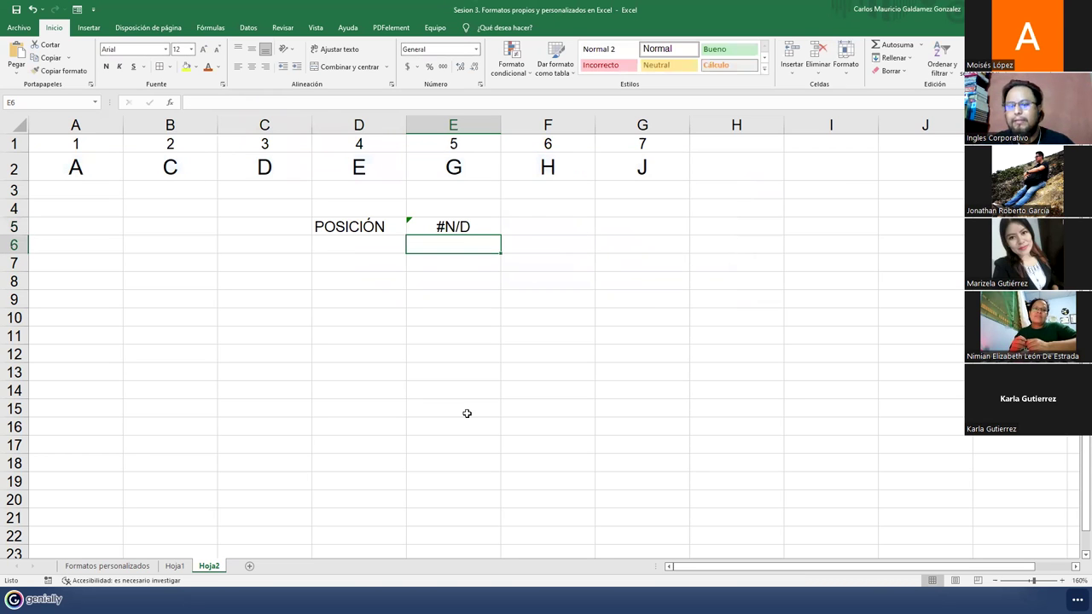
Step: Delete the -1 match type and its separator from the COINCIDIR formula in E5
{"action": "key", "text": "Up"}
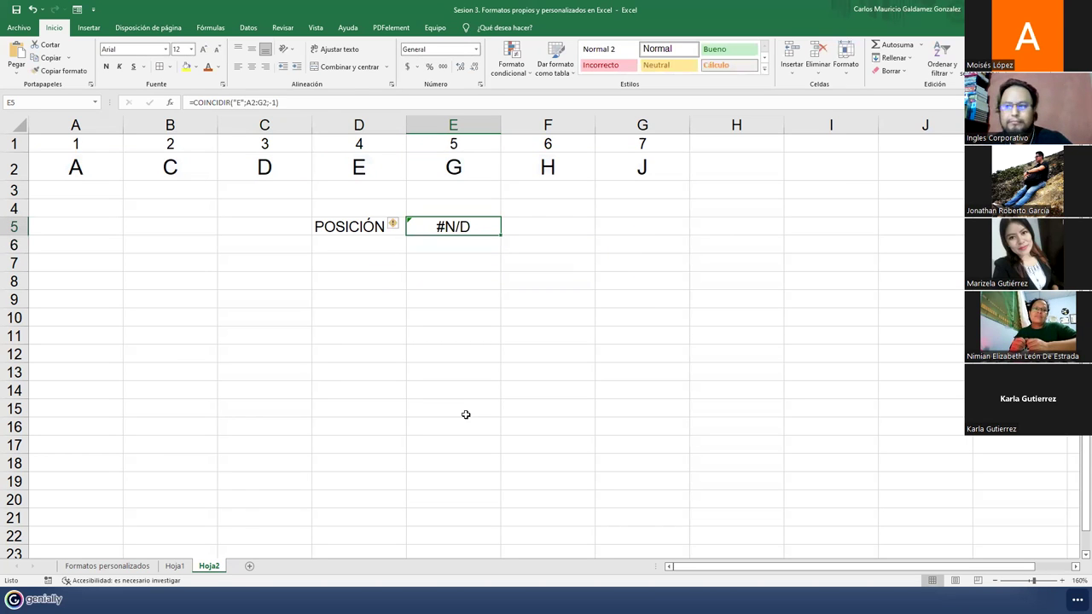
{"action": "key", "text": "F2"}
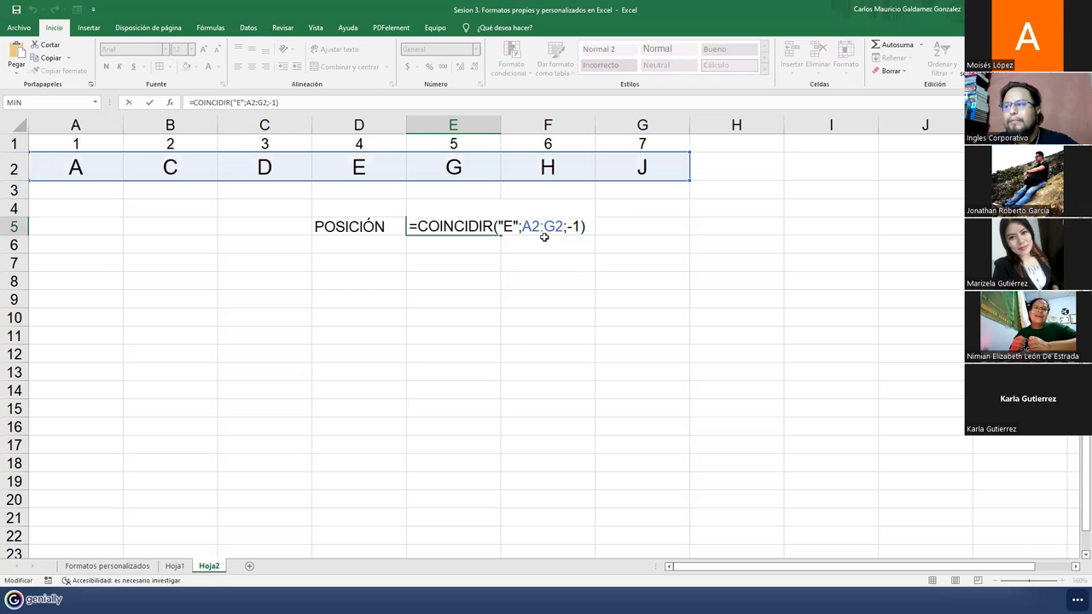
{"action": "key", "text": "Left"}
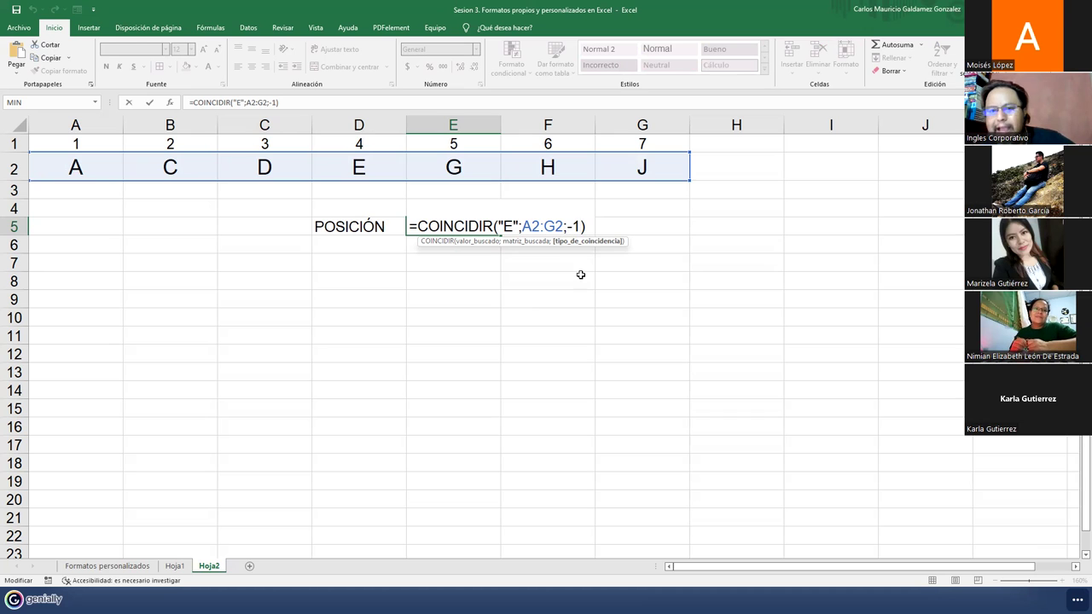
{"action": "key", "text": "BackSpace"}
{"action": "key", "text": "BackSpace"}
{"action": "key", "text": "BackSpace"}
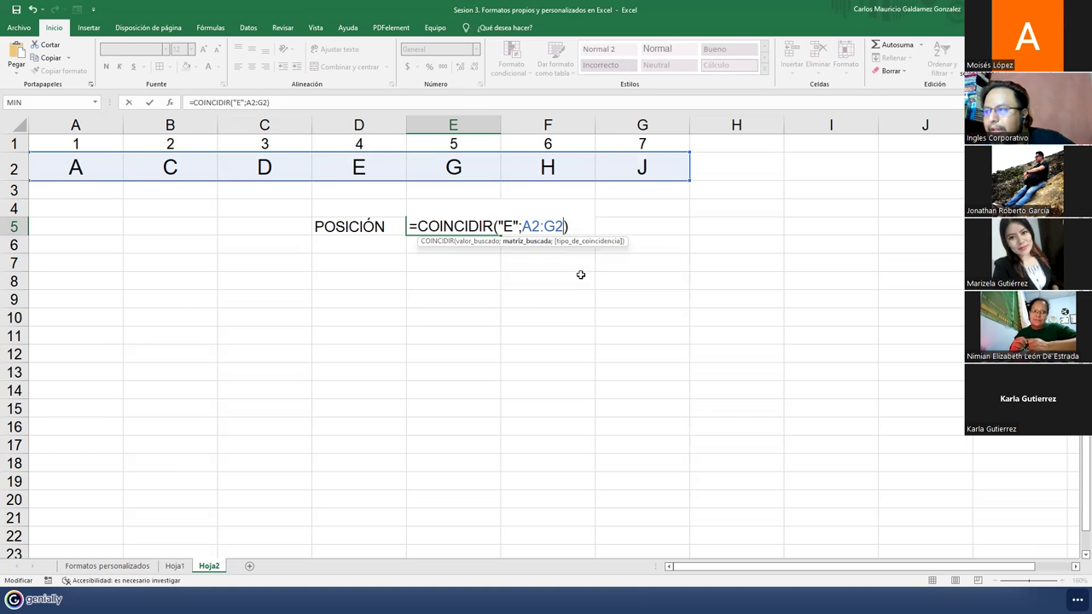
{"action": "key", "text": "Return"}
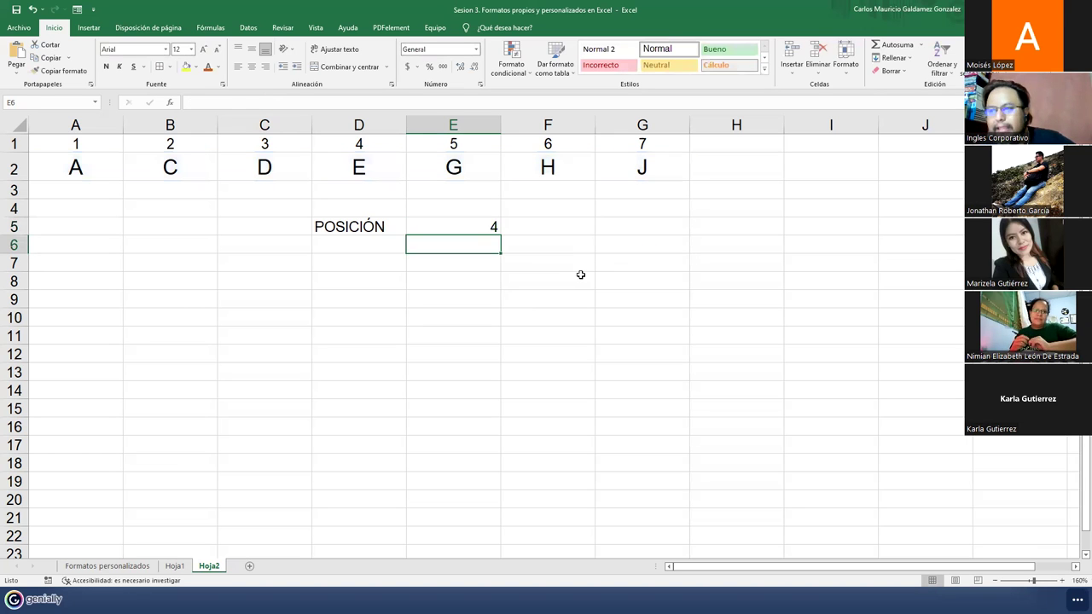
Step: Change the lookup value of the COINCIDIR formula in E5 to "F"
{"action": "key", "text": "Up"}
{"action": "key", "text": "F2"}
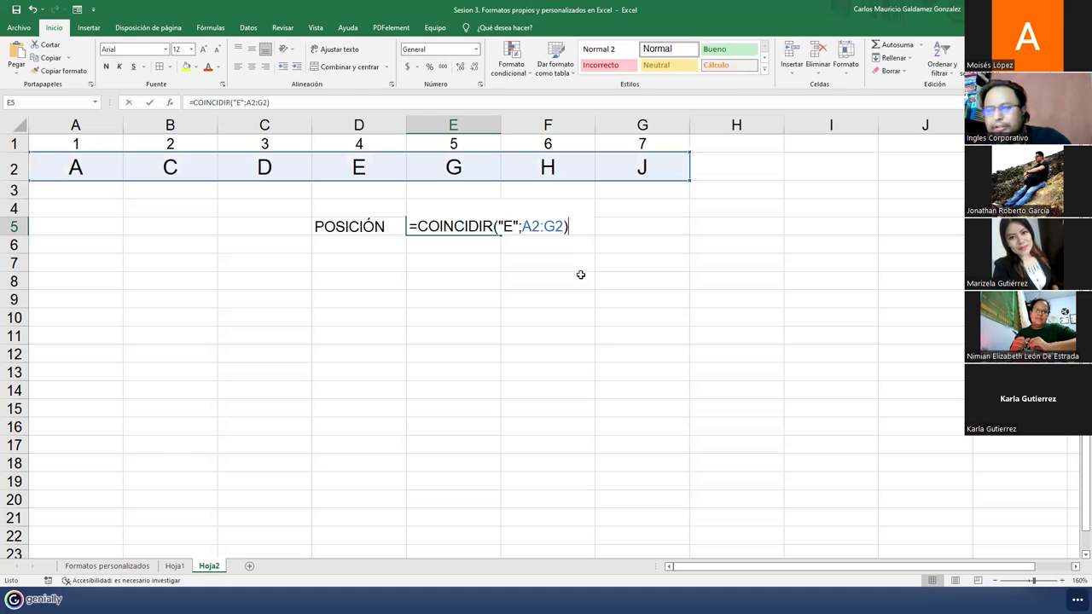
{"action": "key", "text": "Left"}
{"action": "key", "text": "Left"}
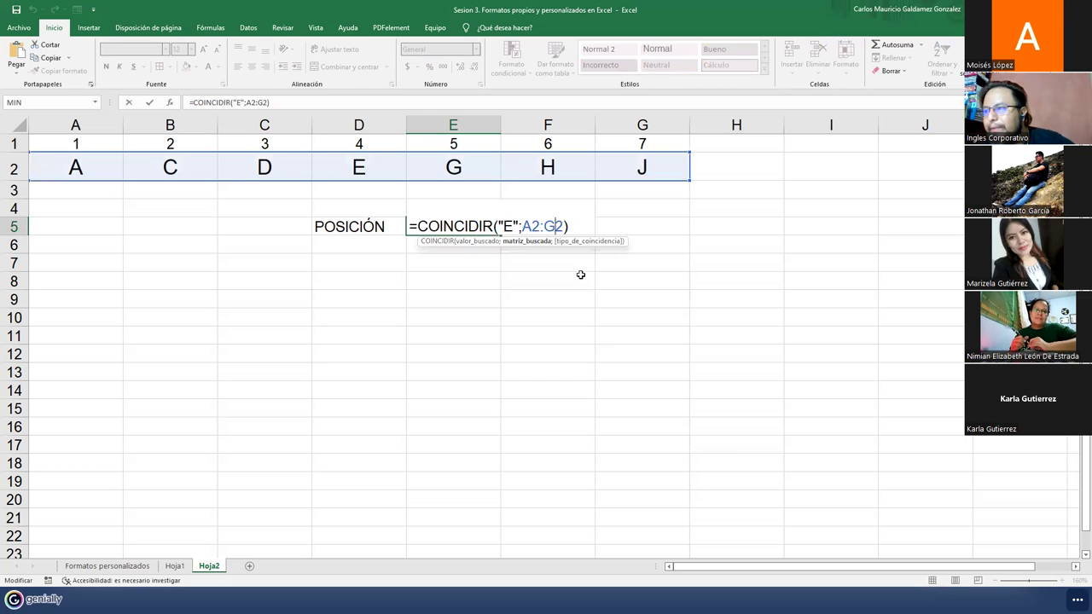
{"action": "key", "text": "Left"}
{"action": "key", "text": "Left"}
{"action": "key", "text": "Left"}
{"action": "key", "text": "Left"}
{"action": "key", "text": "BackSpace"}
{"action": "type", "text": "F"}
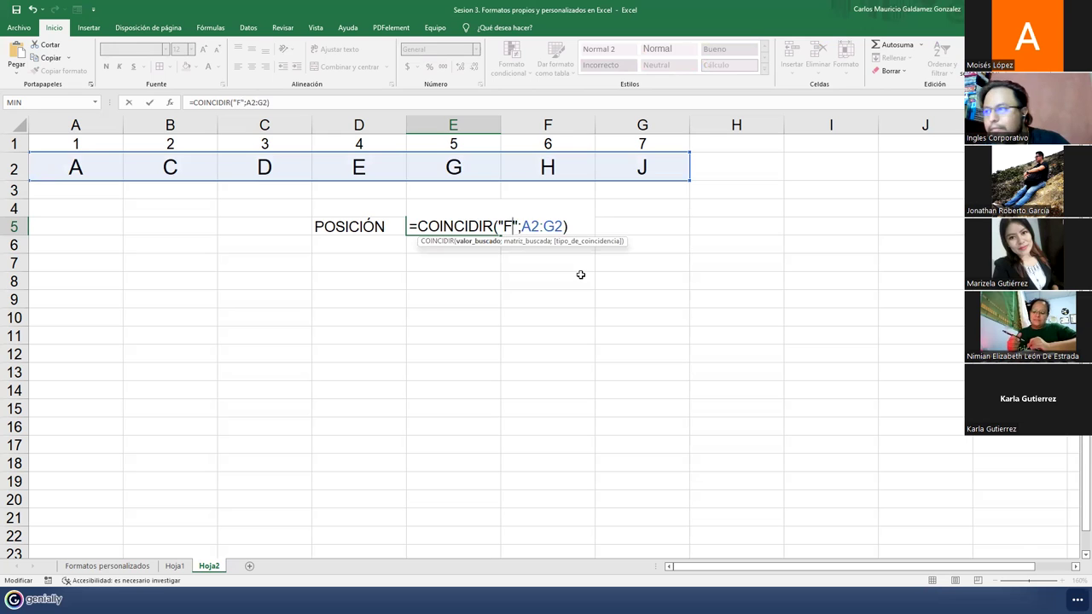
{"action": "key", "text": "ctrl+Return"}
{"action": "key", "text": "Return"}
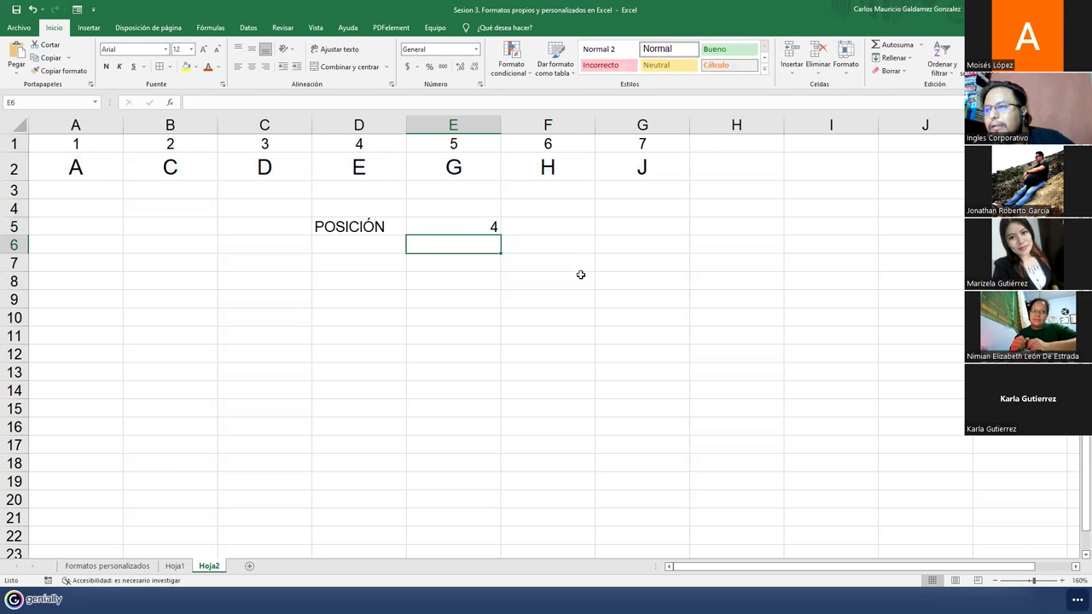
{"action": "key", "text": "Up"}
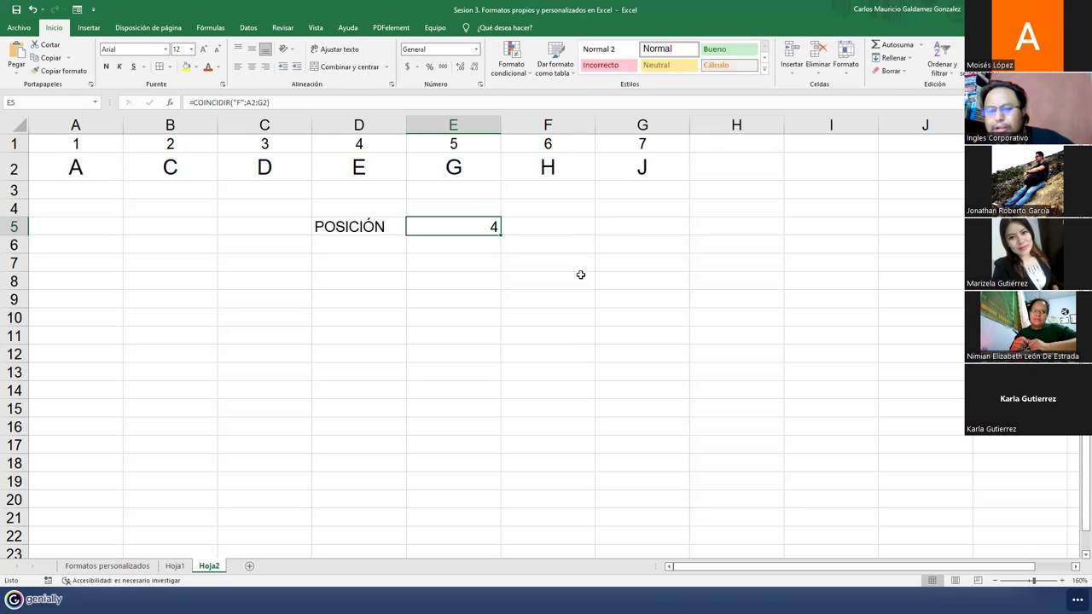
{"action": "key", "text": "F2"}
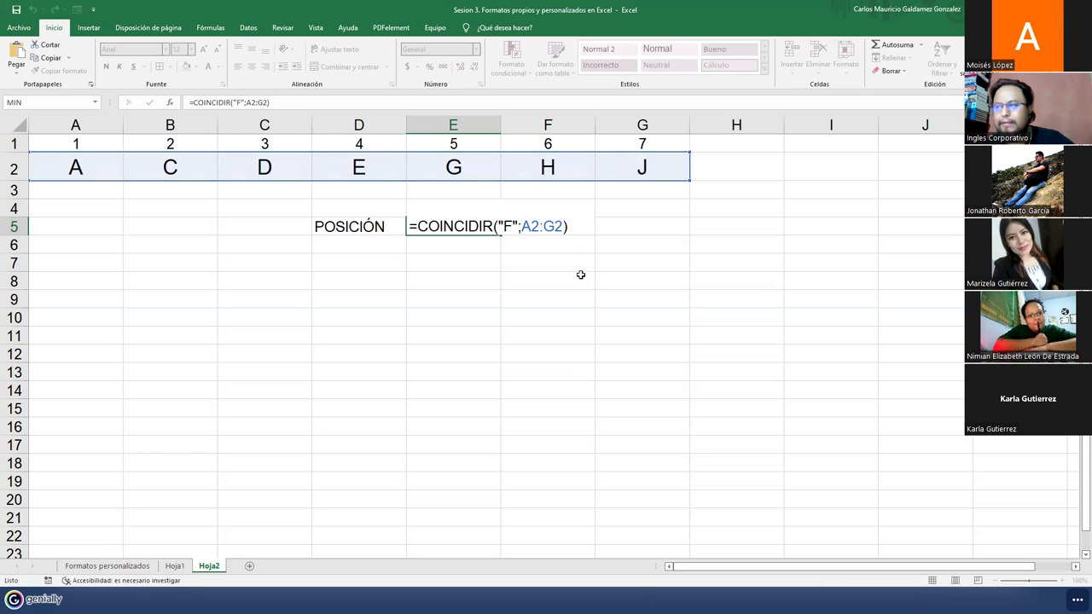
{"action": "key", "text": "Return"}
{"action": "key", "text": "Up"}
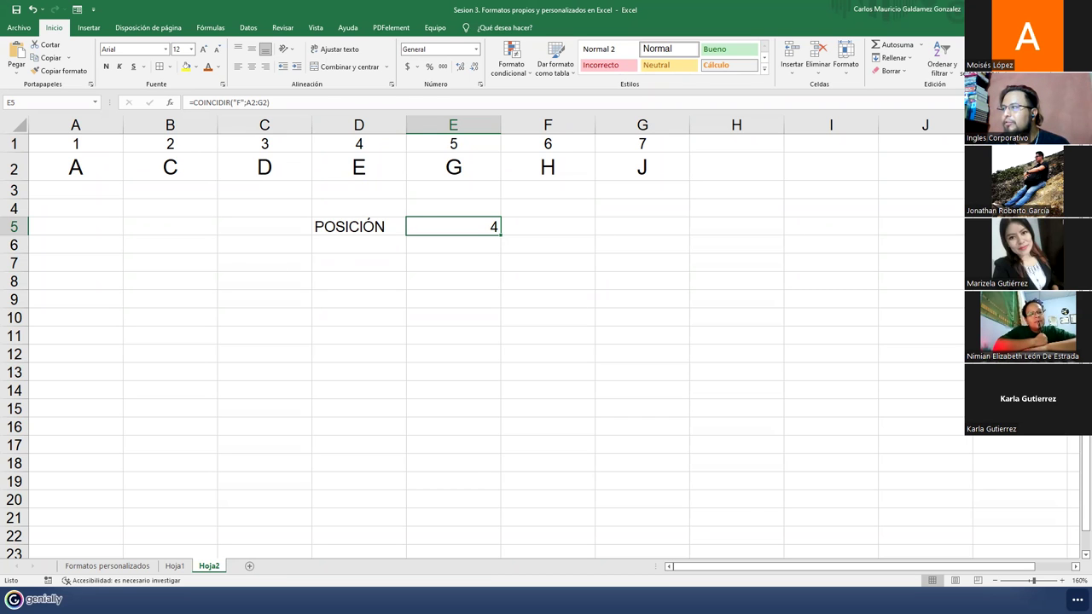
Step: Switch to the Genially presentation and highlight the note on COINCIDIR returning #N/A when it cannot find a match
{"action": "key", "text": "alt+Tab"}
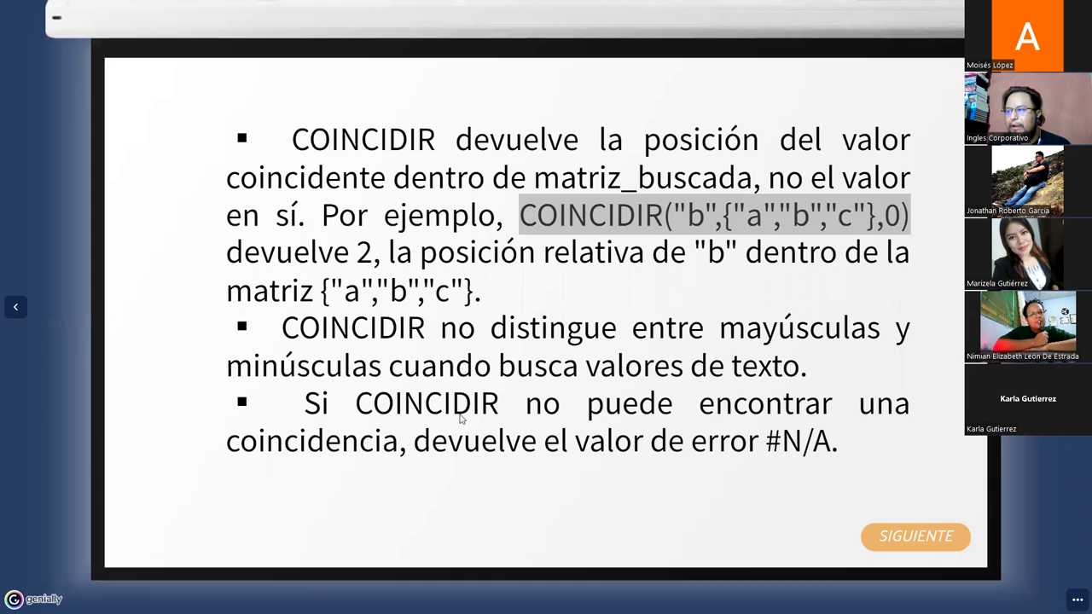
{"action": "left_click_drag", "start_coordinate": [521, 410], "coordinate": [398, 454]}
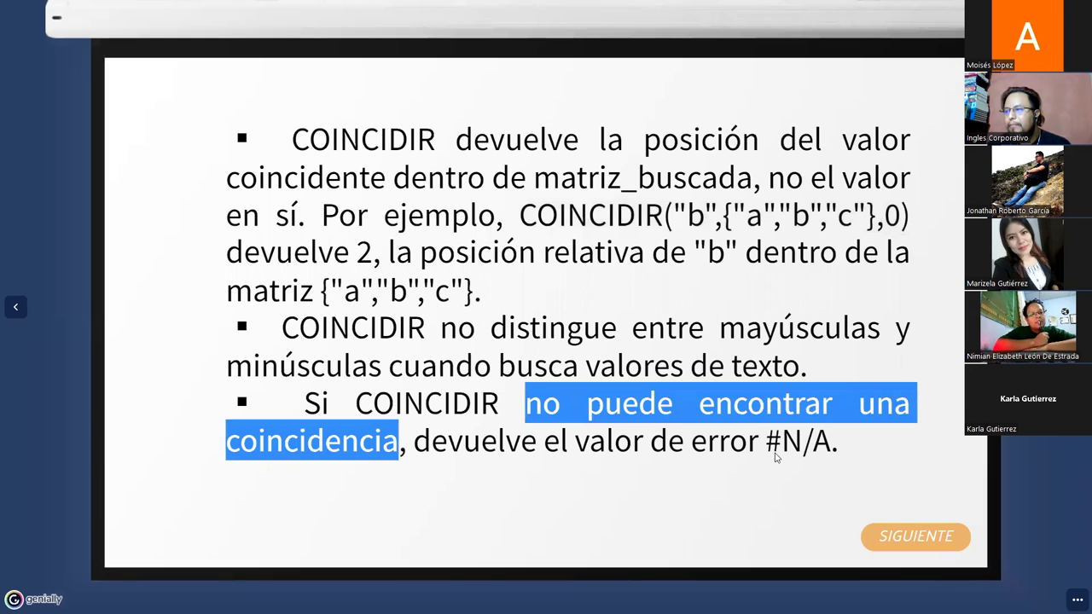
{"action": "left_click_drag", "start_coordinate": [772, 450], "coordinate": [821, 468]}
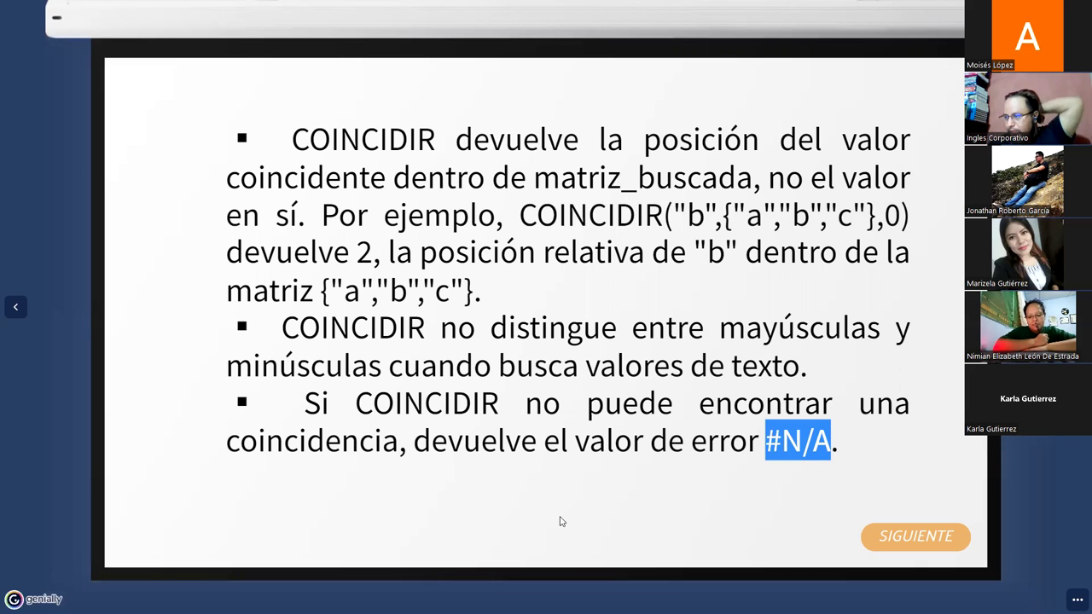
Step: Advance to the FUNCIÓN CONCATENAR slide and highlight the syntax =CONCATENAR(texto1, texto2, ...)
{"action": "key", "text": "Right"}
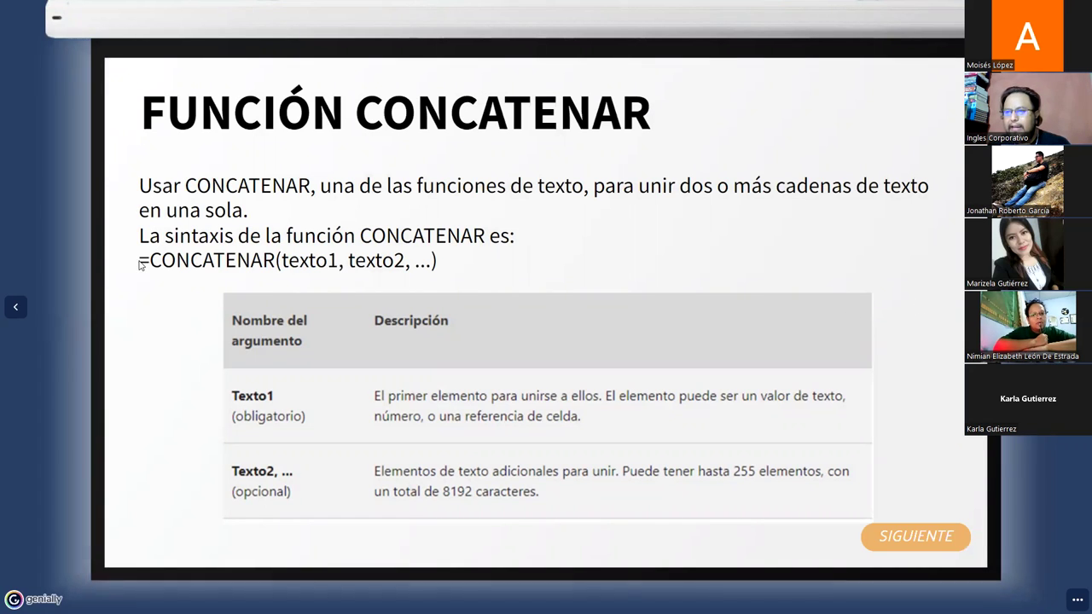
{"action": "left_click_drag", "start_coordinate": [136, 264], "coordinate": [209, 260]}
{"action": "double_click", "coordinate": [203, 260]}
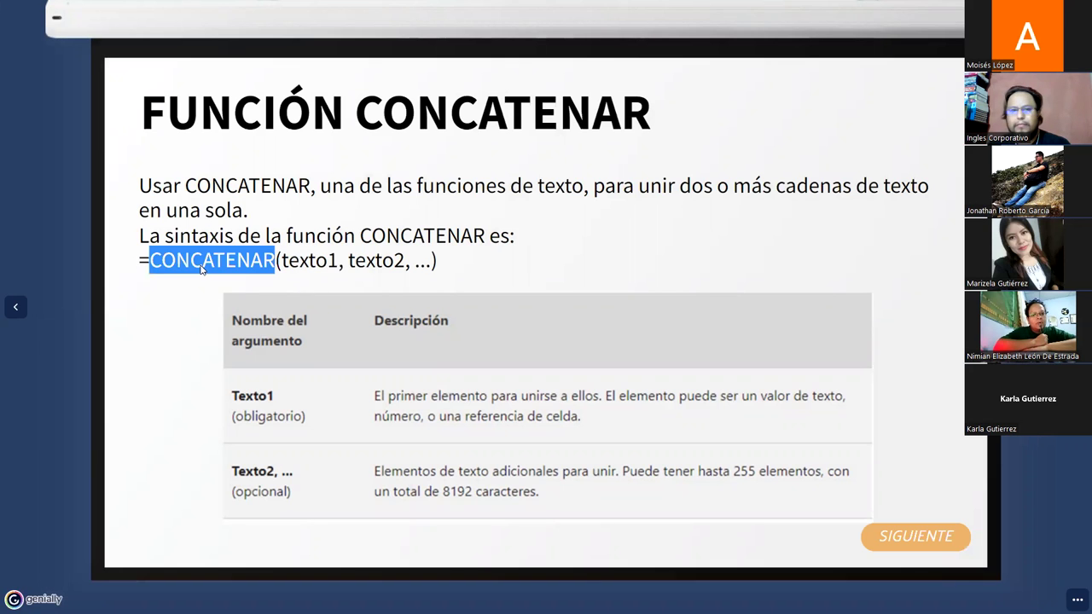
{"action": "left_click", "coordinate": [145, 264]}
{"action": "left_click_drag", "start_coordinate": [140, 263], "coordinate": [439, 264]}
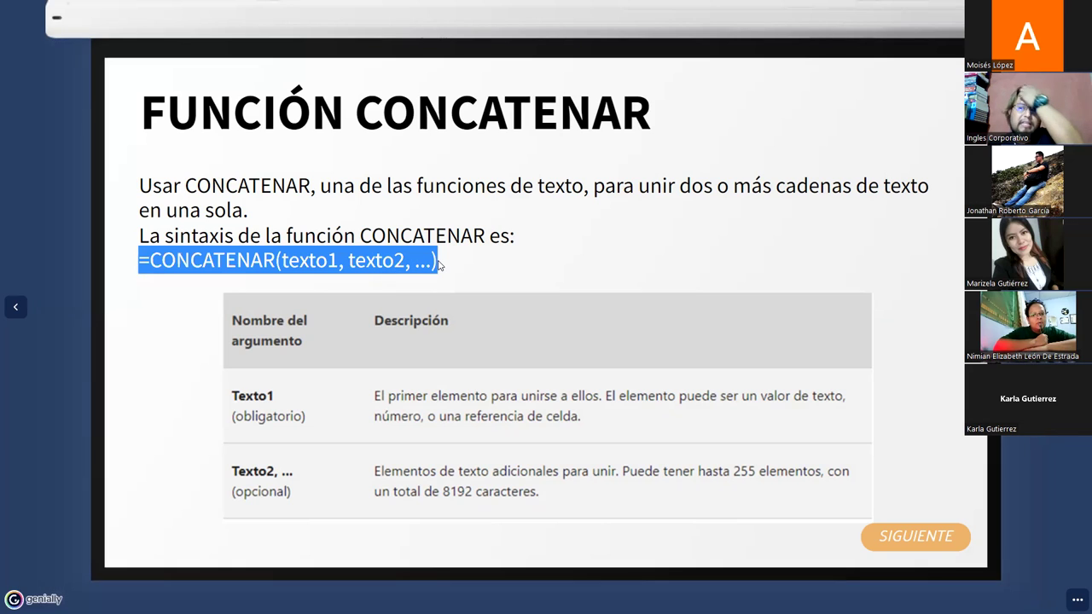
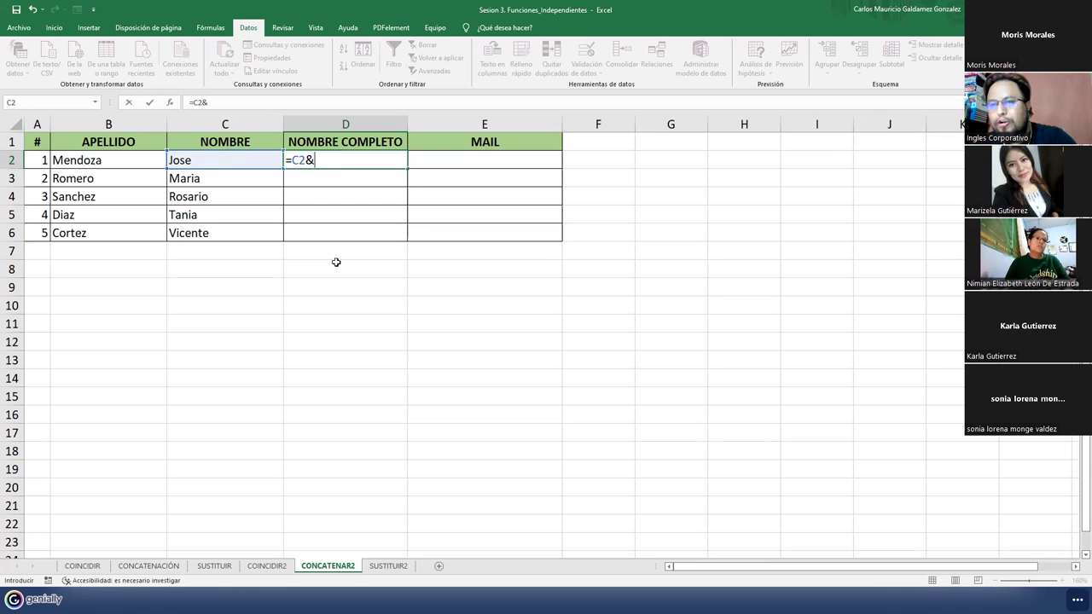
Step: Complete the NOMBRE COMPLETO formula in D2 as =C2&" "&B2, joining first name and surname with a space
{"action": "type", "text": "\""}
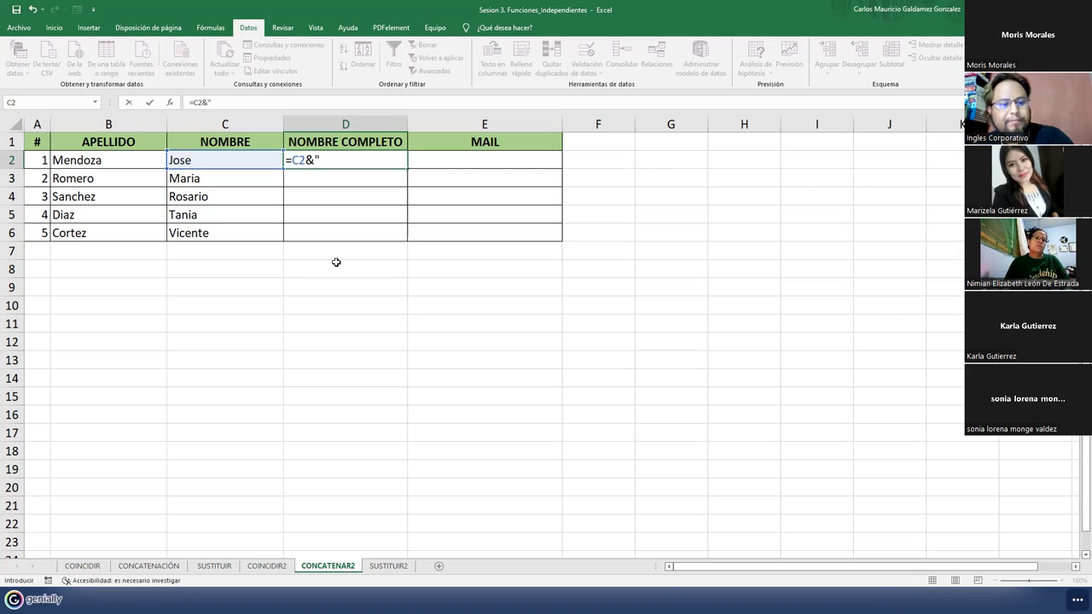
{"action": "type", "text": " \""}
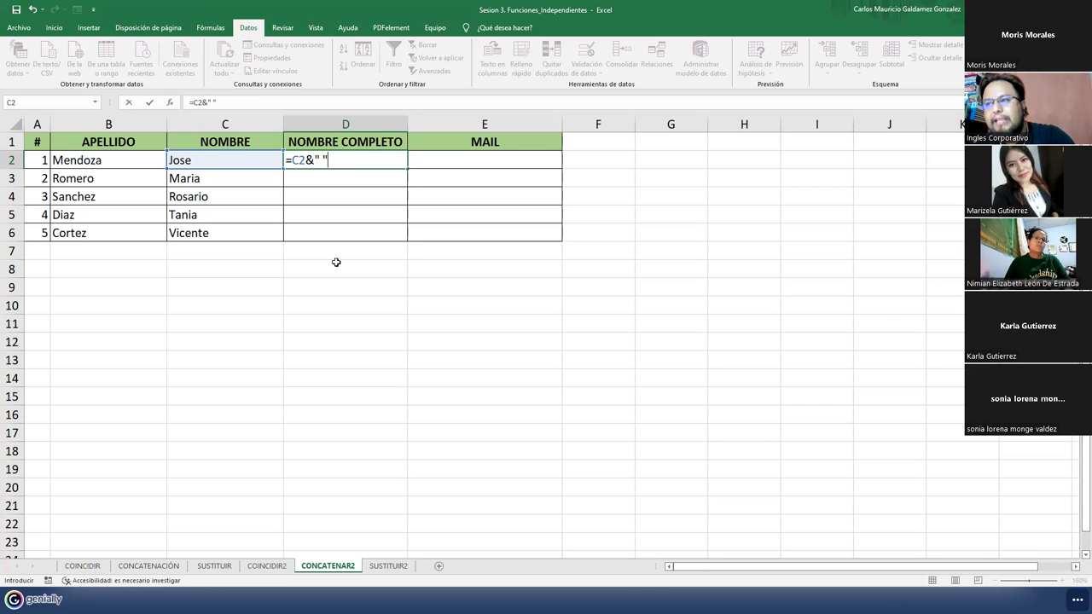
{"action": "type", "text": "&b2"}
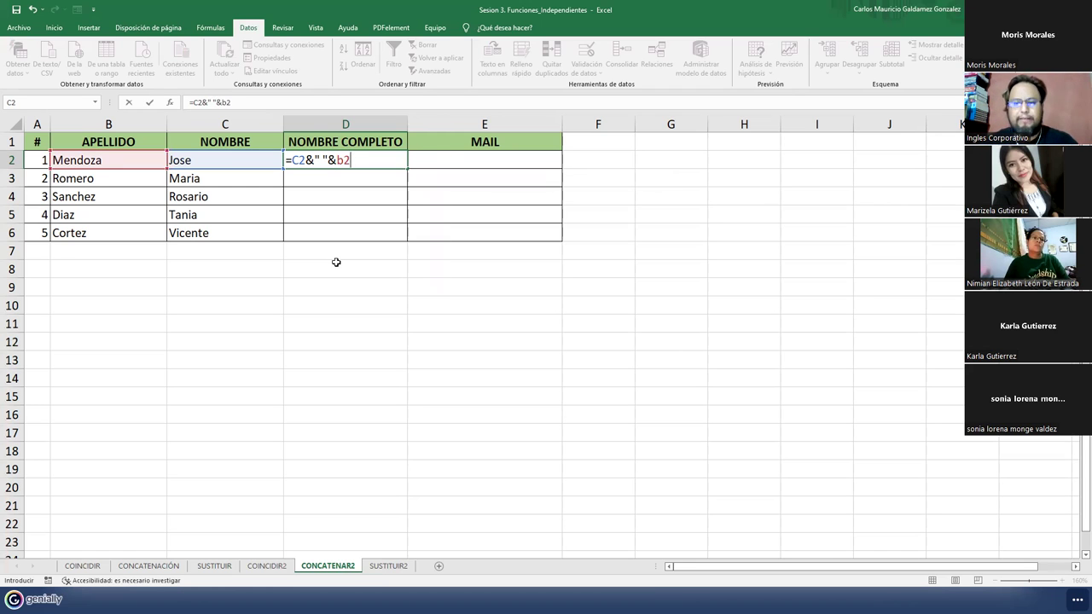
{"action": "key", "text": "BackSpace"}
{"action": "key", "text": "BackSpace"}
{"action": "type", "text": "b2"}
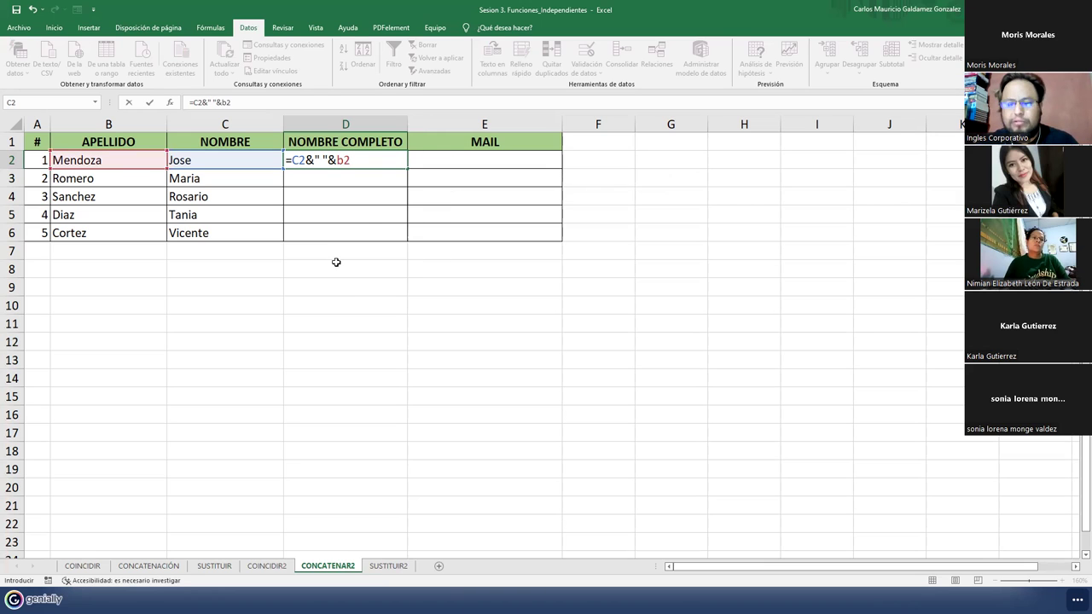
{"action": "key", "text": "BackSpace"}
{"action": "key", "text": "BackSpace"}
{"action": "type", "text": "B2"}
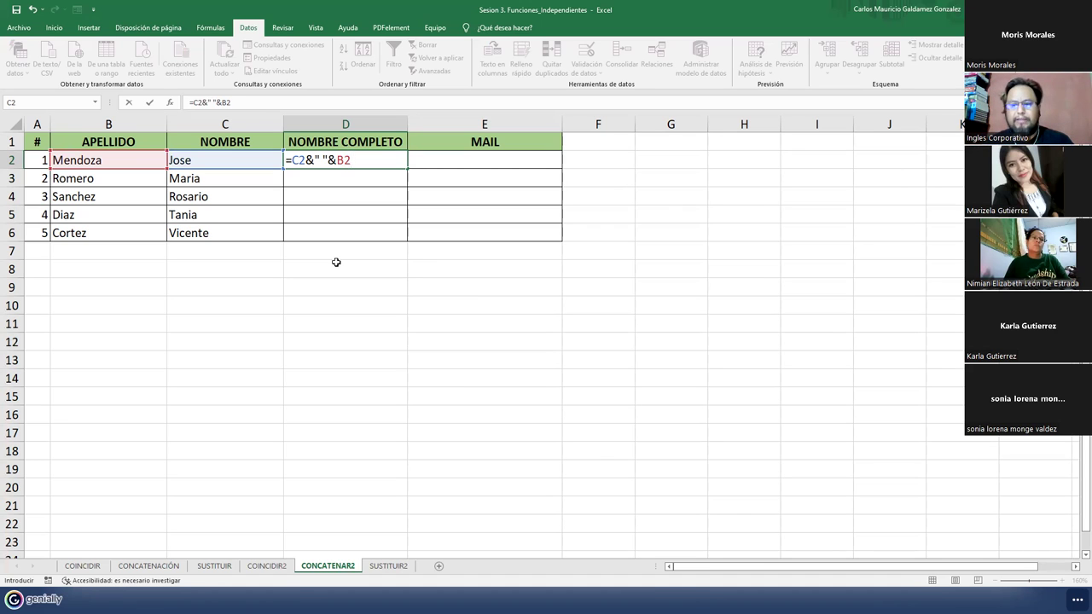
{"action": "key", "text": "Return"}
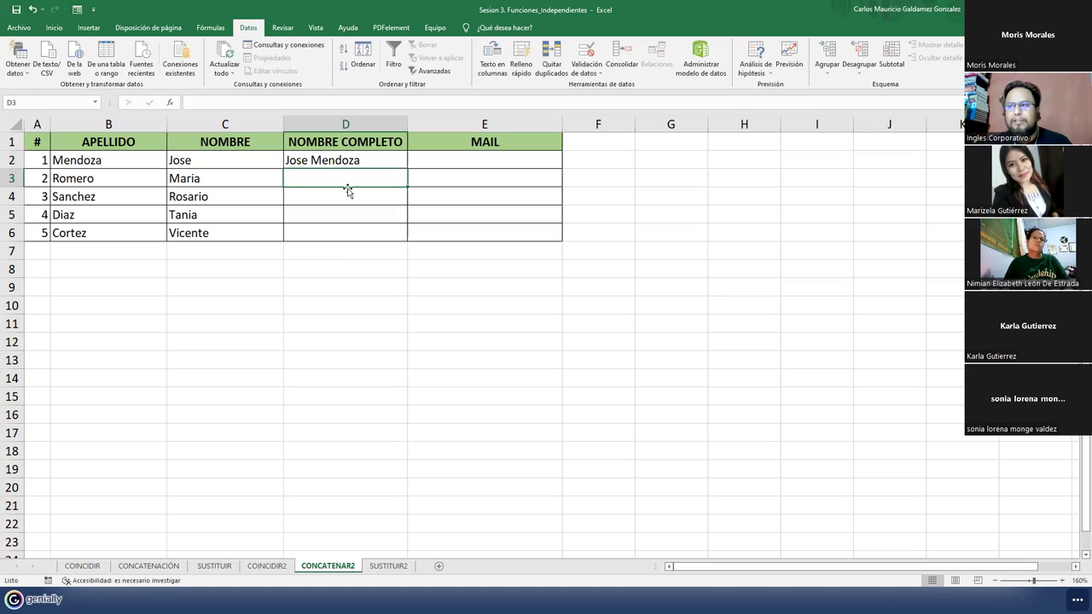
Step: Align the NOMBRE COMPLETO cells D2:D6 to the right
{"action": "left_click_drag", "start_coordinate": [353, 161], "coordinate": [339, 209]}
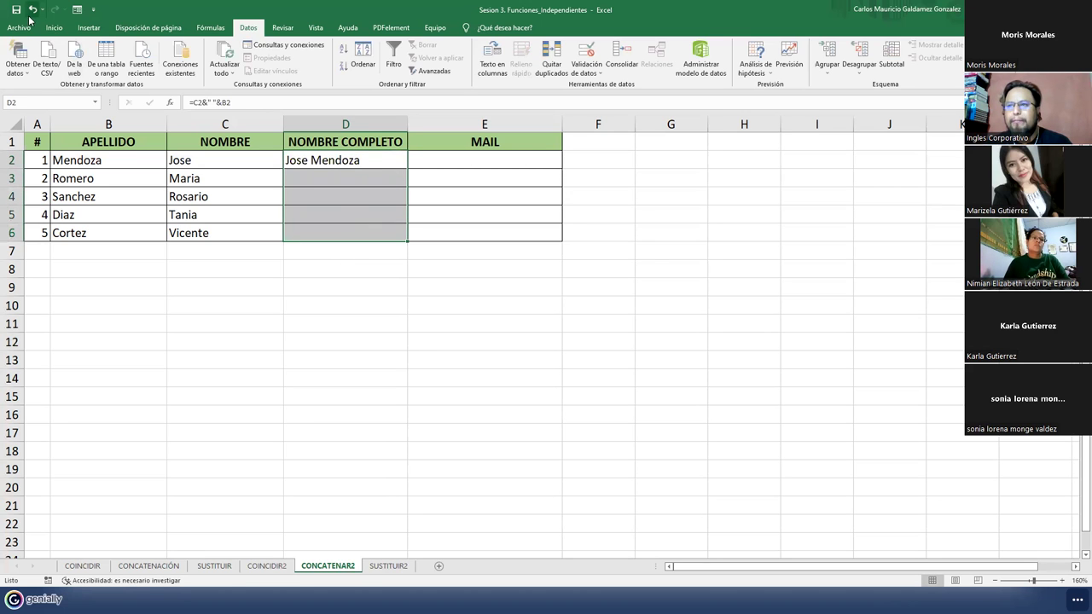
{"action": "left_click", "coordinate": [54, 27]}
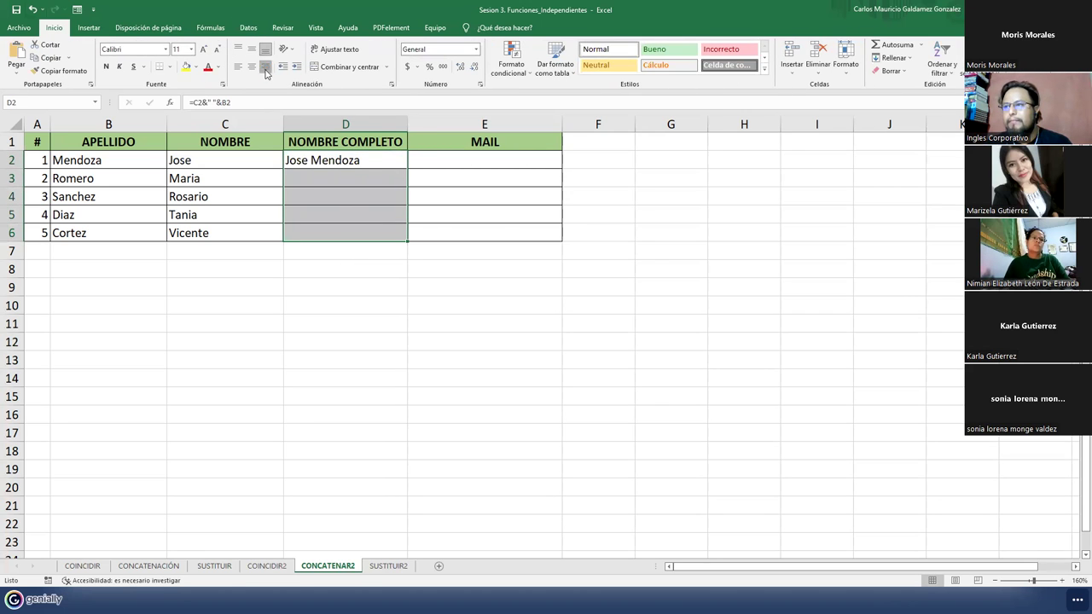
{"action": "left_click", "coordinate": [265, 67]}
{"action": "left_click", "coordinate": [353, 161]}
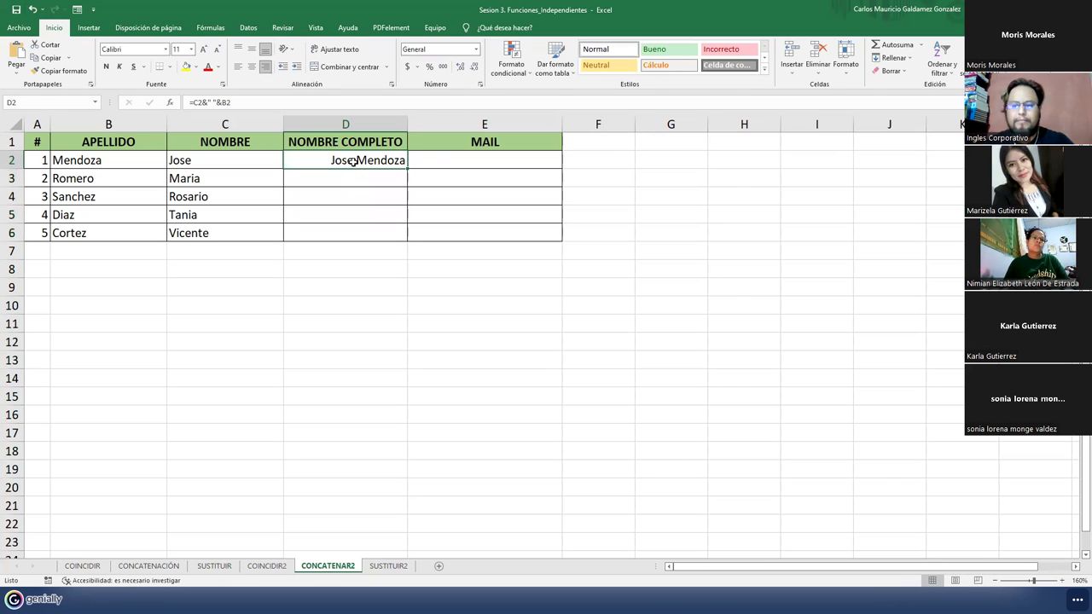
{"action": "key", "text": "ctrl+Down"}
{"action": "key", "text": "ctrl+Up"}
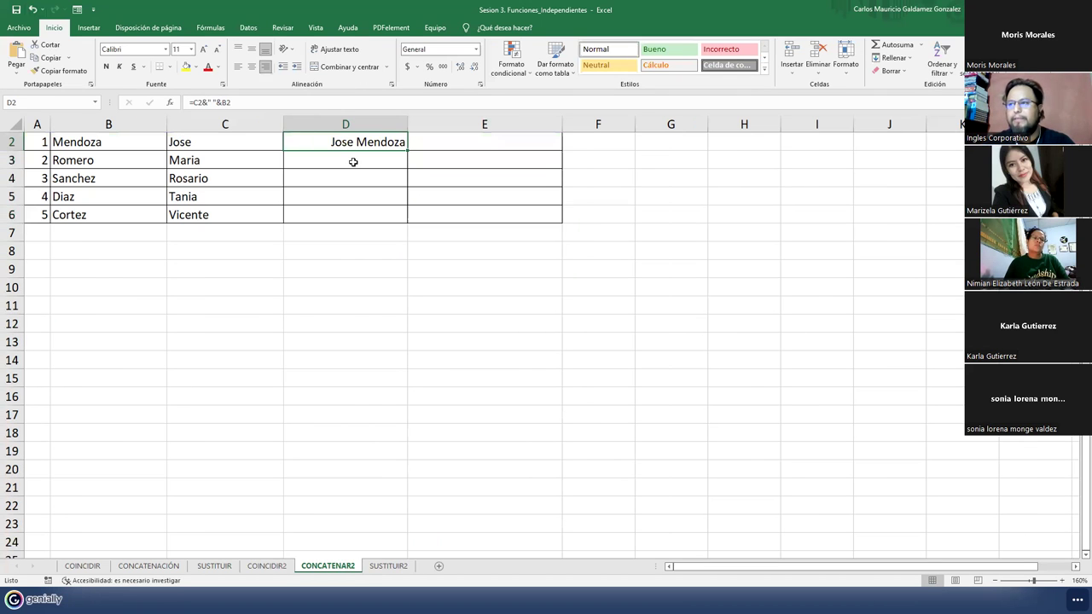
{"action": "left_click_drag", "start_coordinate": [409, 150], "coordinate": [409, 150]}
{"action": "left_click", "coordinate": [353, 122]}
{"action": "left_click", "coordinate": [361, 141]}
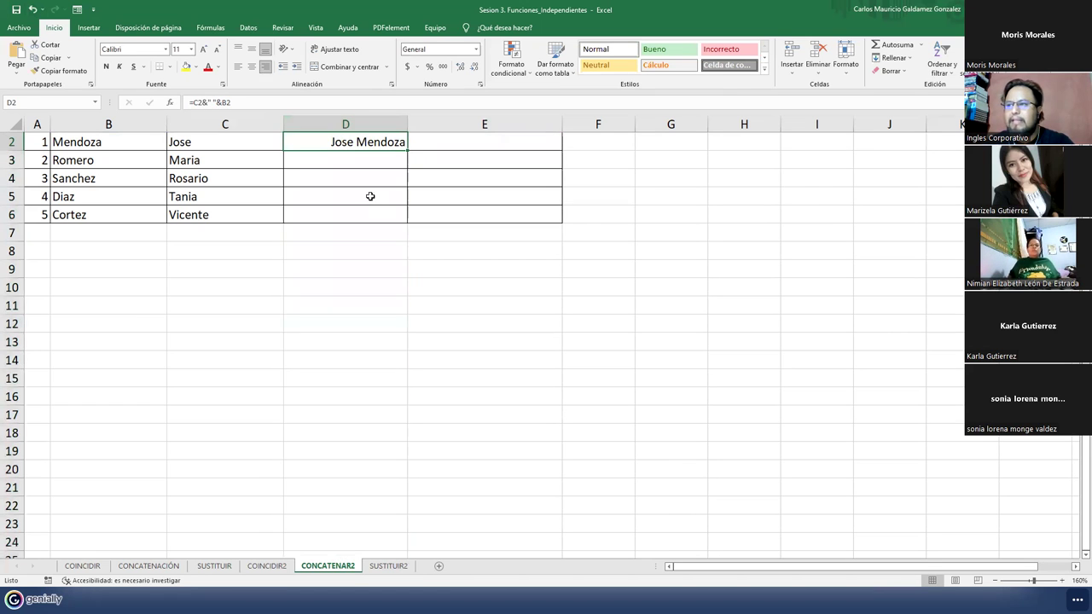
Step: Examine the concatenation formula in D2, highlighting the ampersand before B2, and leave it as it is
{"action": "scroll", "coordinate": [370, 196], "scroll_direction": "up", "scroll_amount": 1}
{"action": "left_click", "coordinate": [315, 104]}
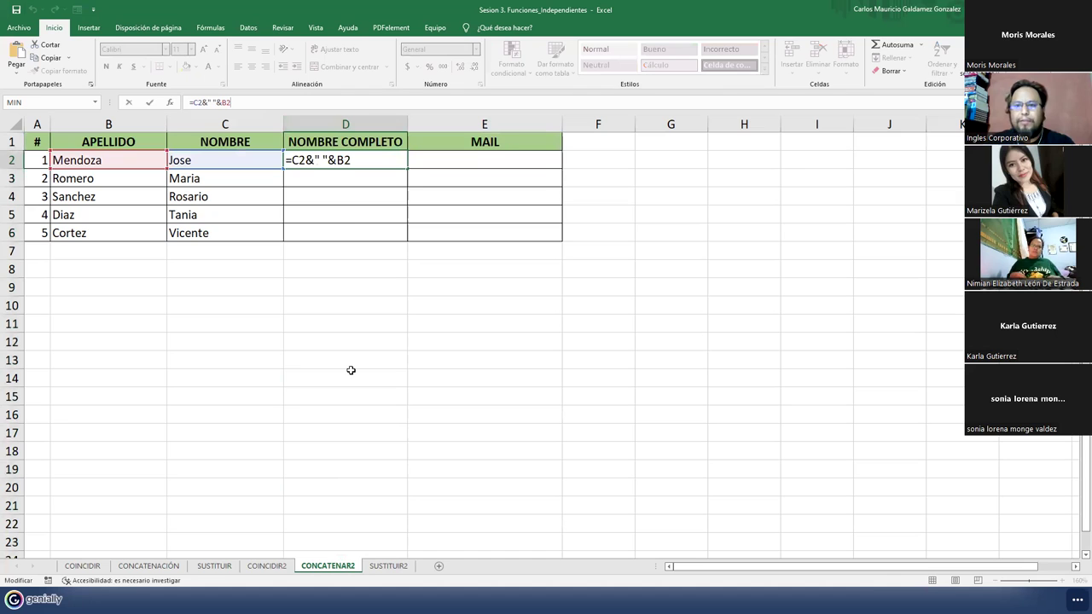
{"action": "double_click", "coordinate": [329, 160]}
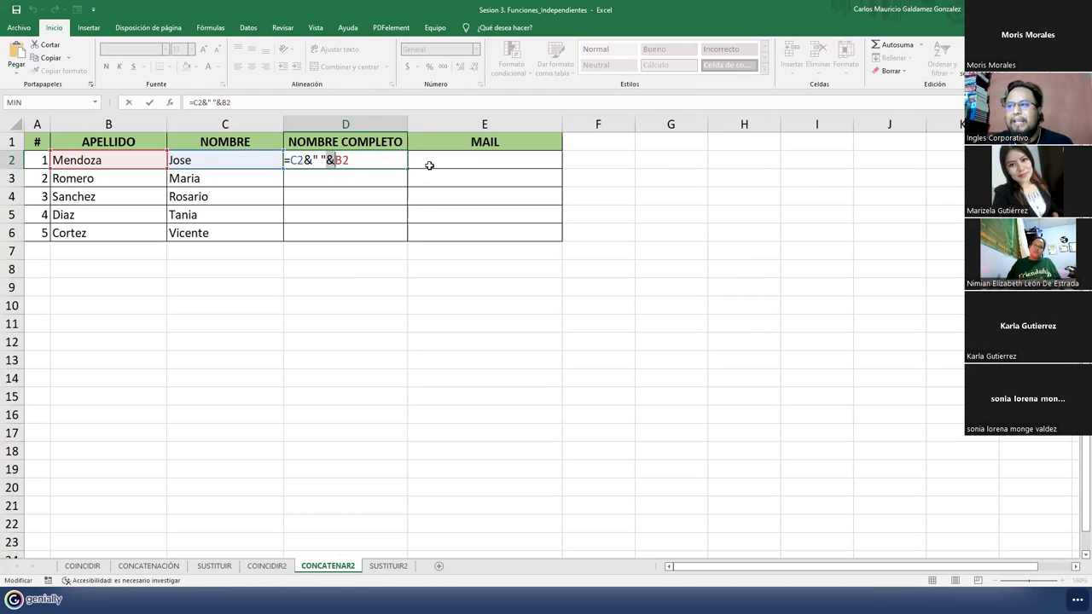
{"action": "key", "text": "Tab"}
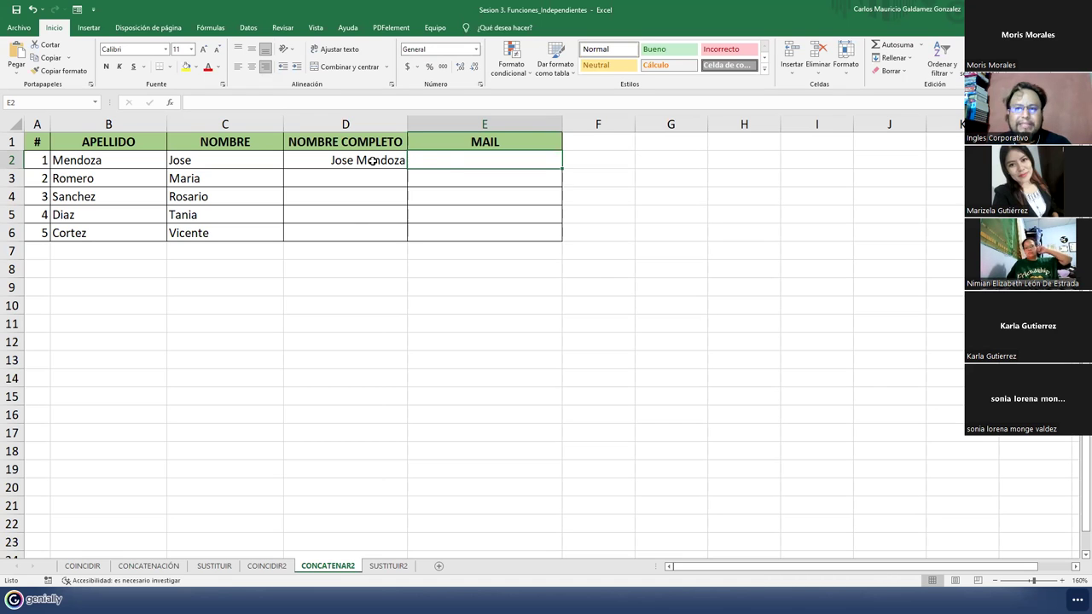
{"action": "left_click", "coordinate": [332, 160]}
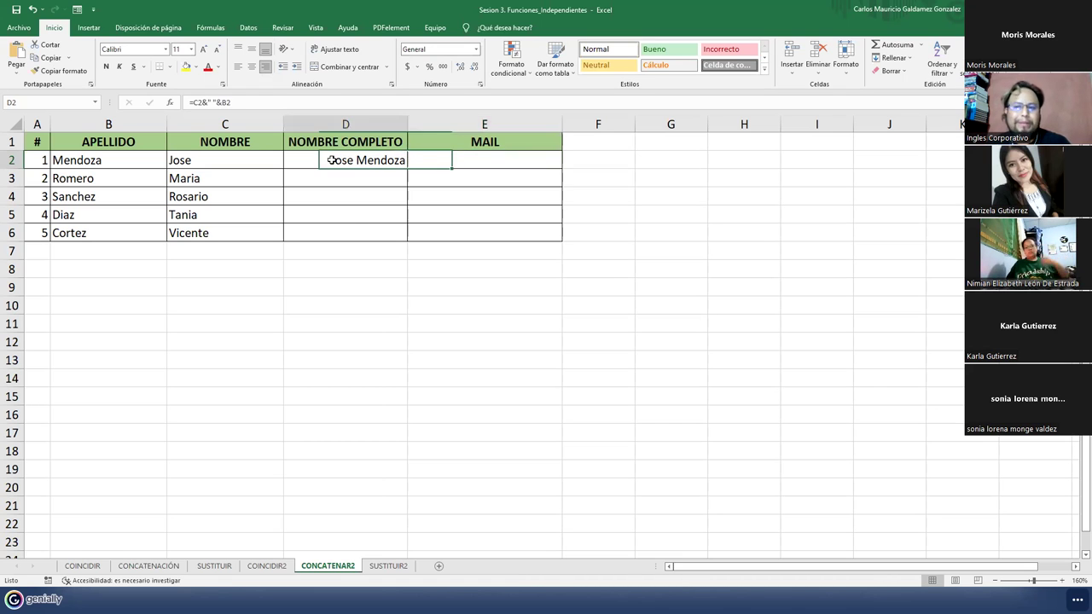
{"action": "left_click", "coordinate": [669, 161]}
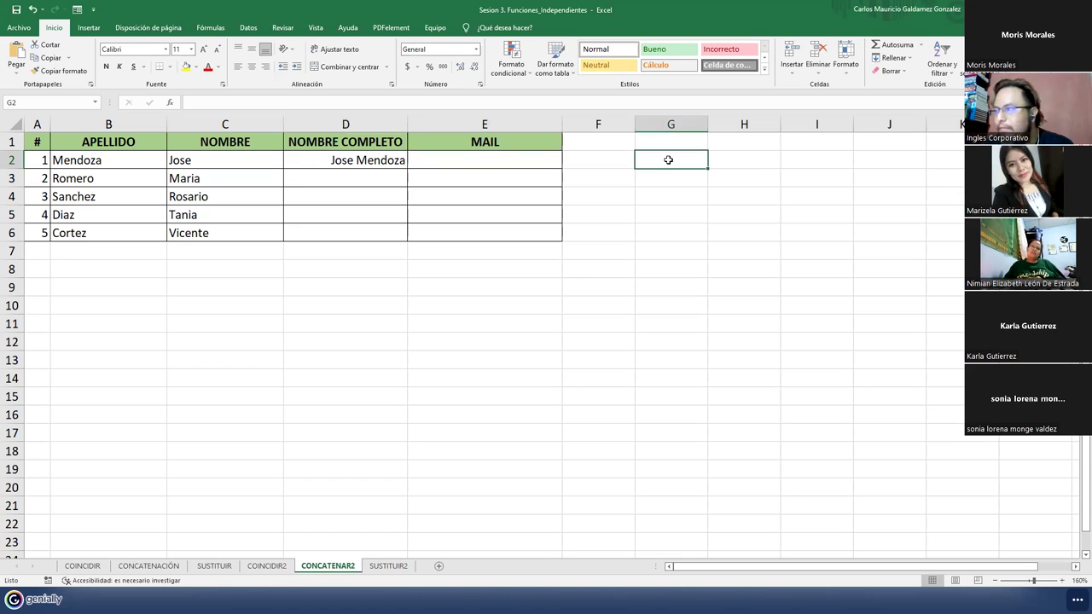
{"action": "double_click", "coordinate": [668, 161]}
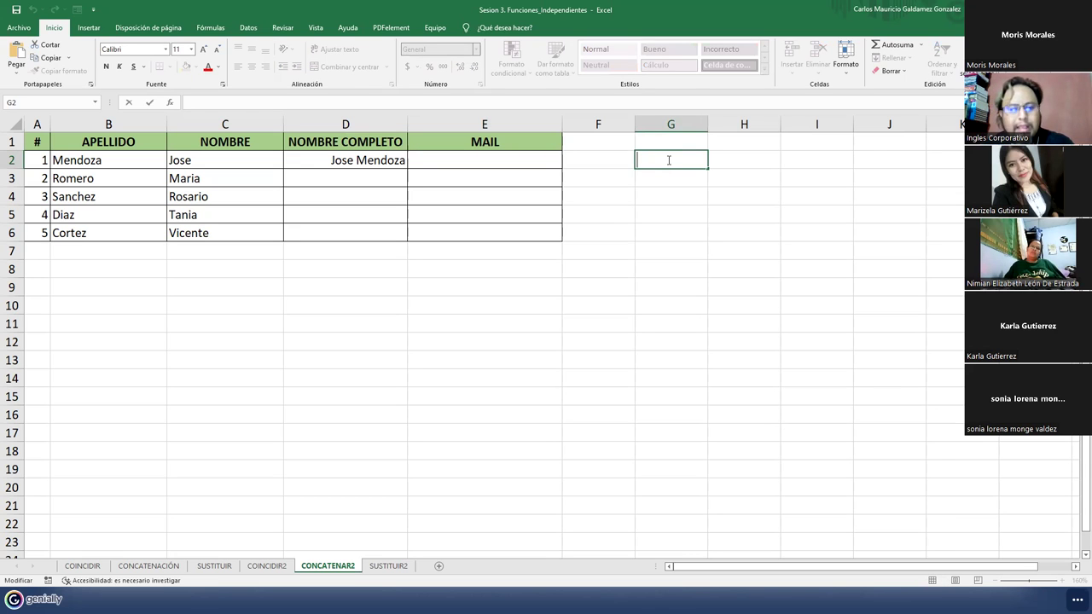
{"action": "type", "text": "@"}
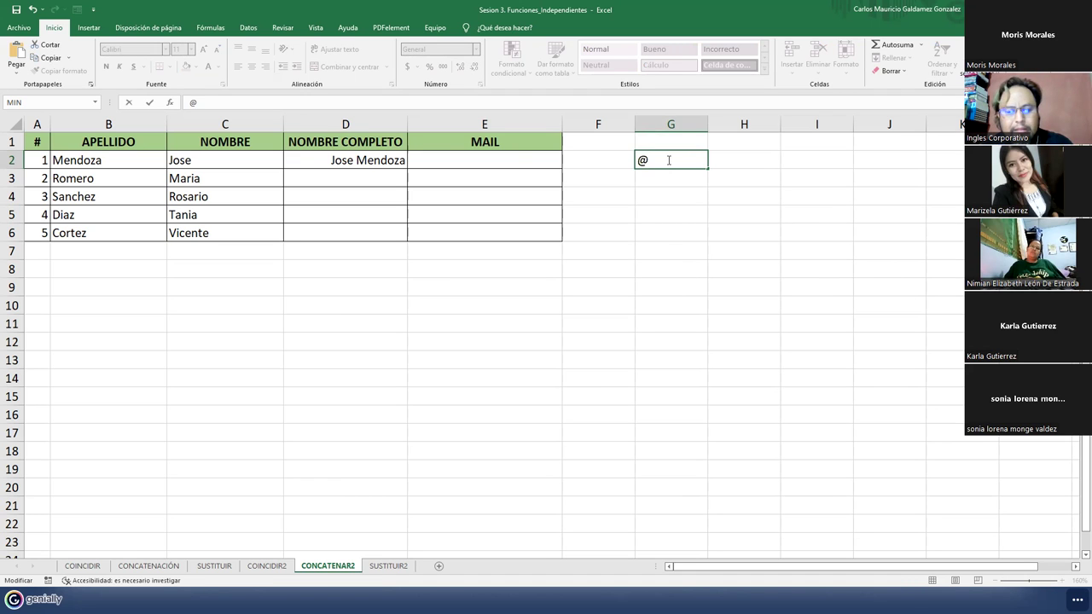
{"action": "type", "text": "SERVICE"}
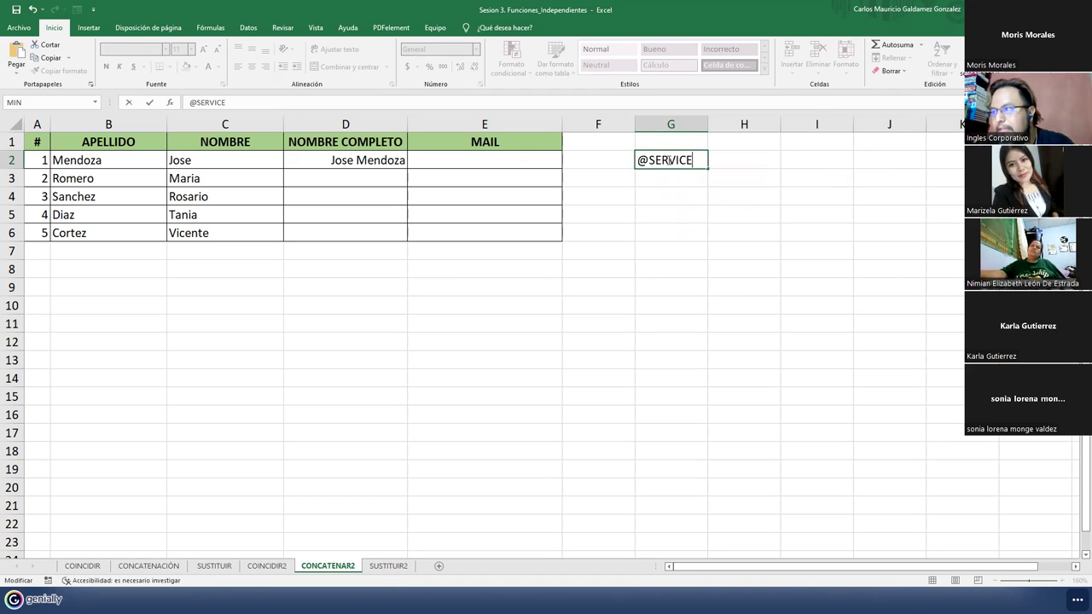
{"action": "type", "text": "ONLINE"}
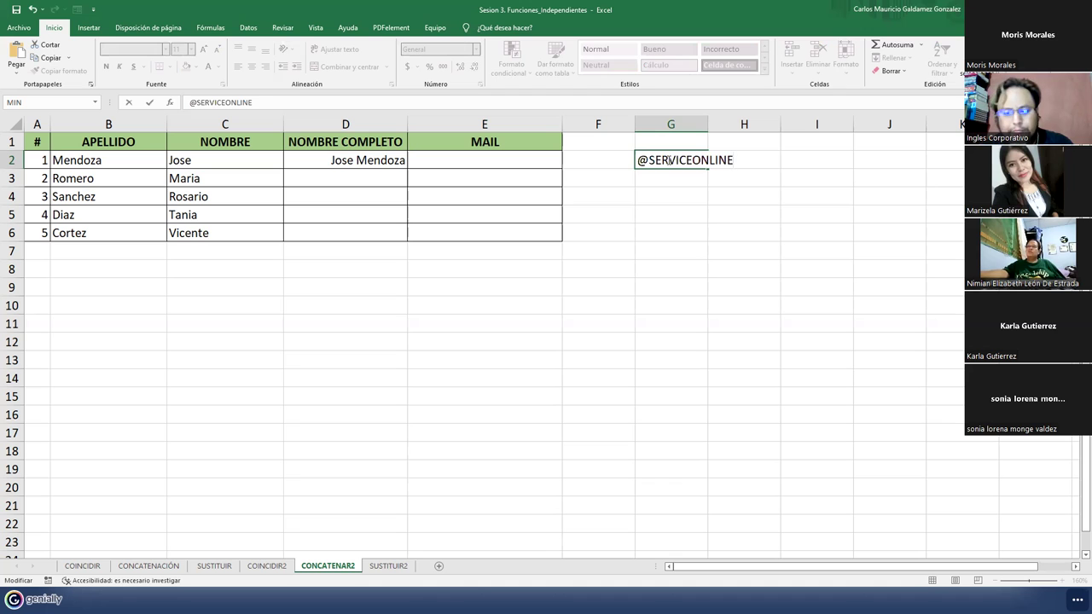
{"action": "type", "text": ".NET"}
{"action": "key", "text": "Return"}
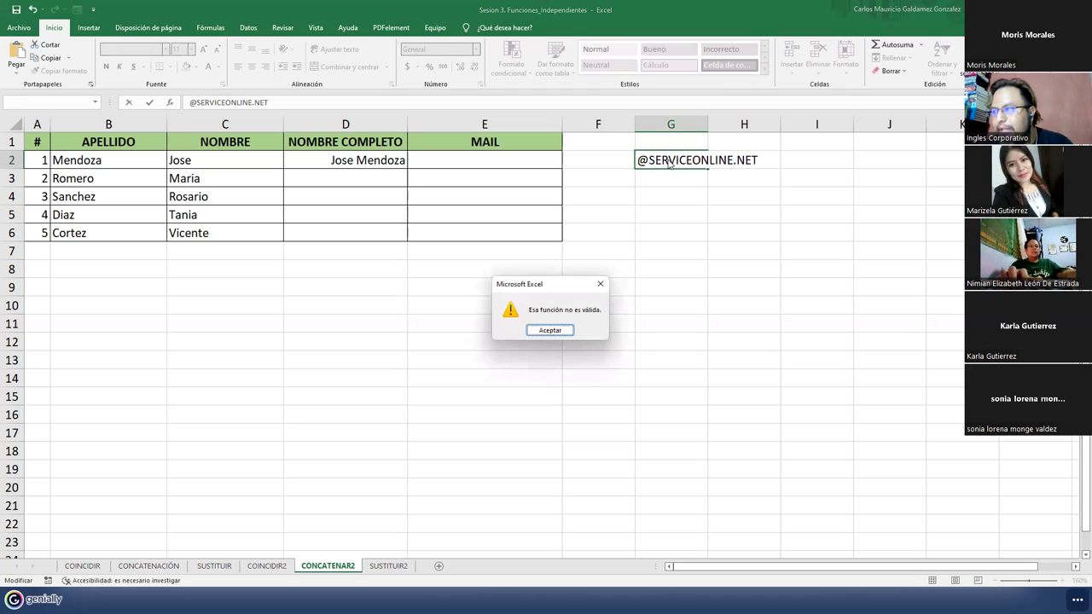
{"action": "key", "text": "Return"}
{"action": "key", "text": "Home"}
{"action": "type", "text": "'"}
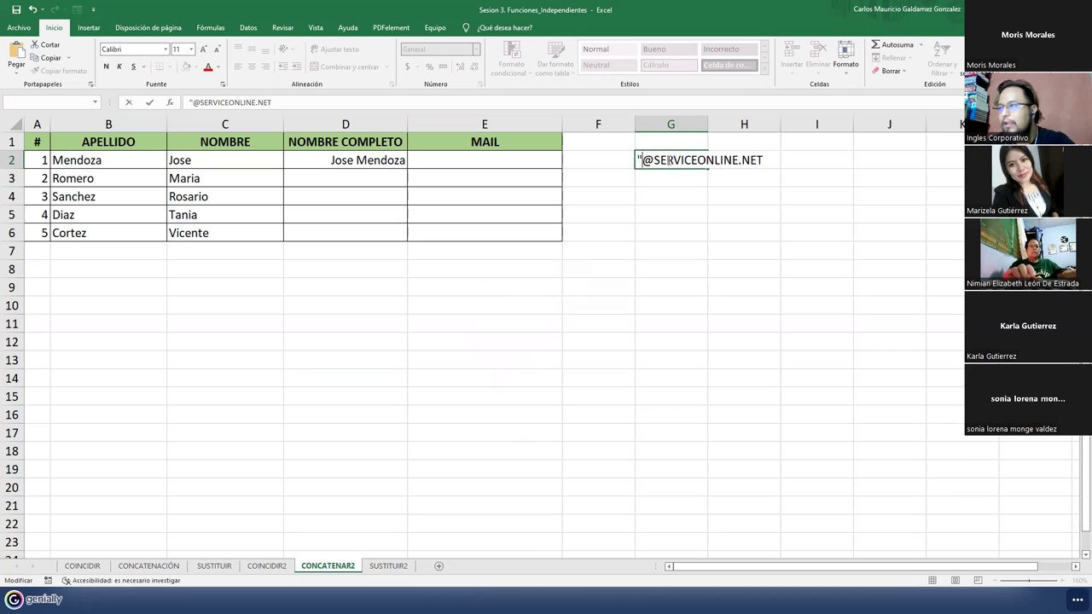
{"action": "type", "text": "\""}
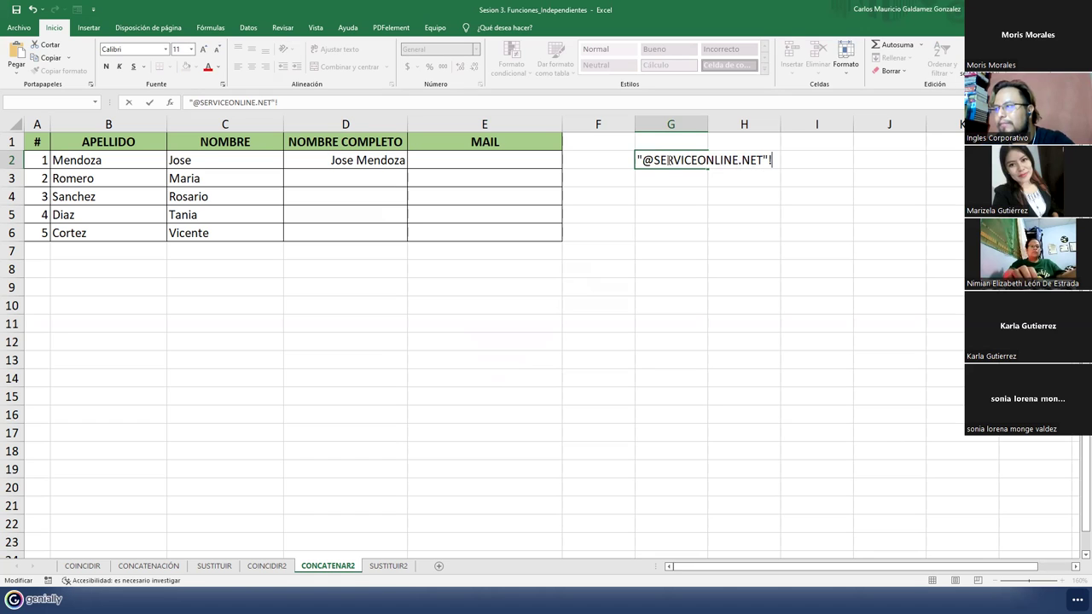
{"action": "key", "text": "Return"}
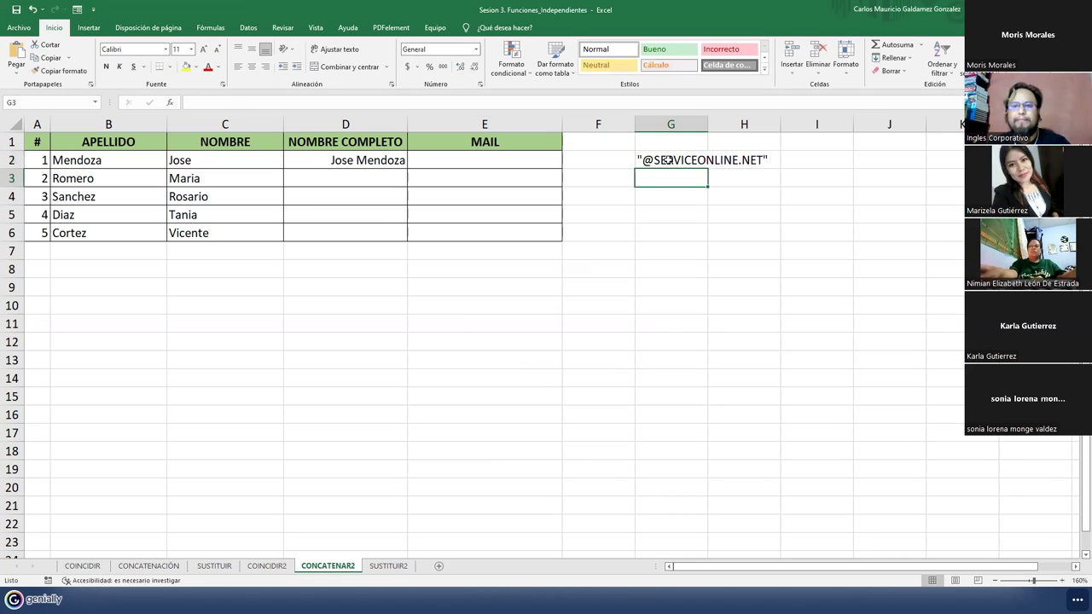
Step: Begin a CONCATENAR formula in E2, the first cell of the MAIL column
{"action": "left_click", "coordinate": [446, 169]}
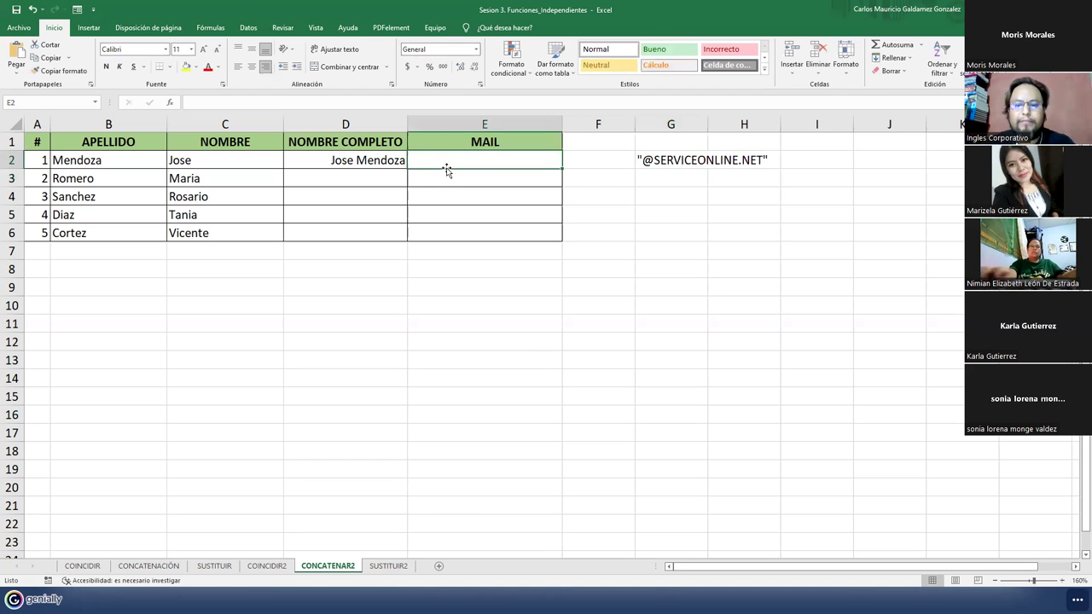
{"action": "type", "text": "="}
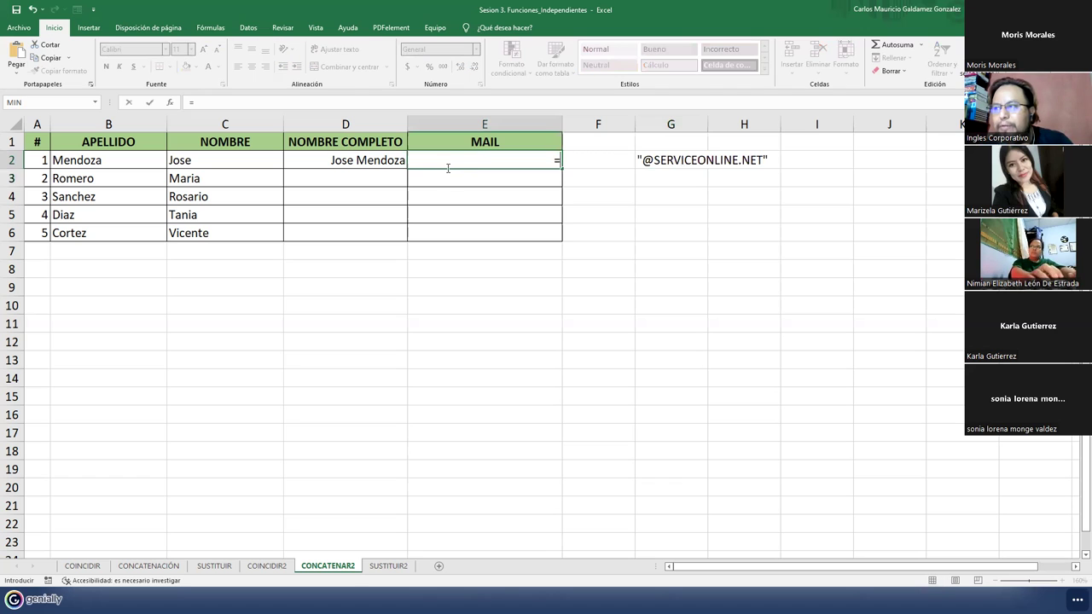
{"action": "type", "text": "CON"}
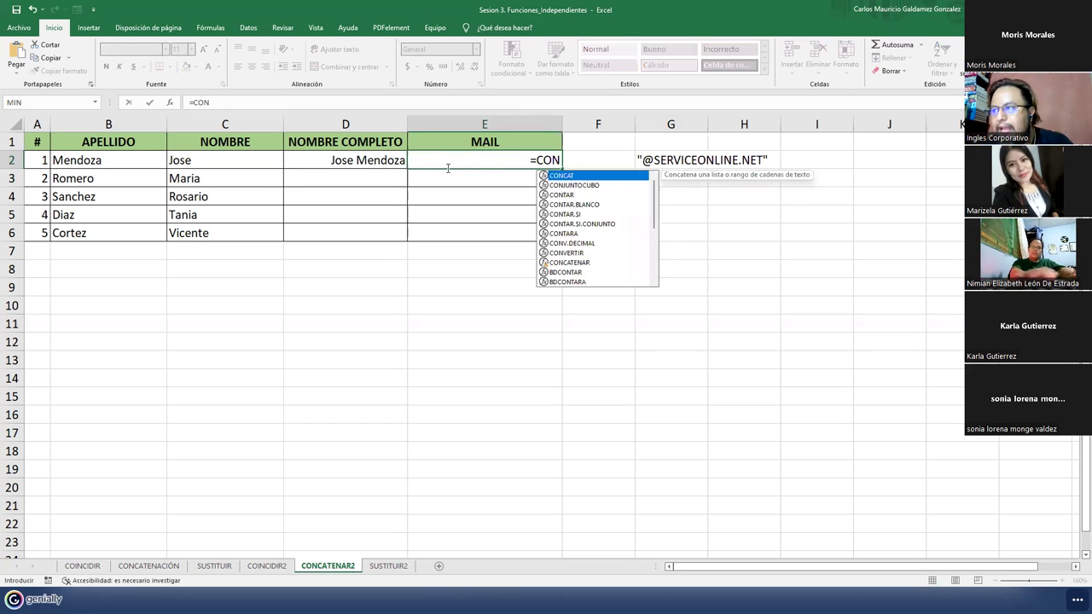
{"action": "key", "text": "Tab"}
{"action": "left_click", "coordinate": [448, 162]}
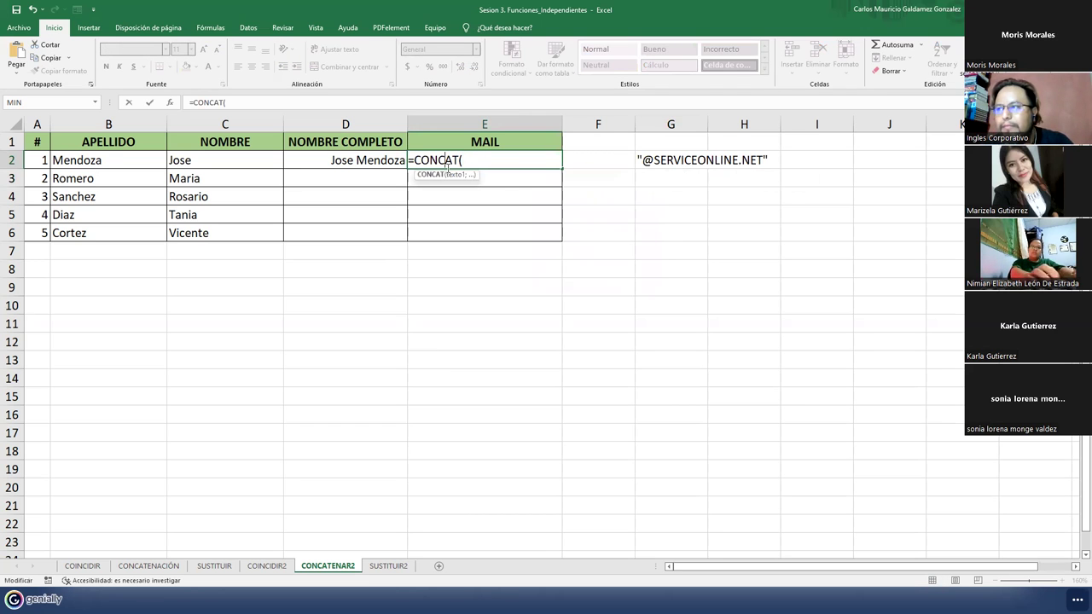
{"action": "key", "text": "Right"}
{"action": "key", "text": "Right"}
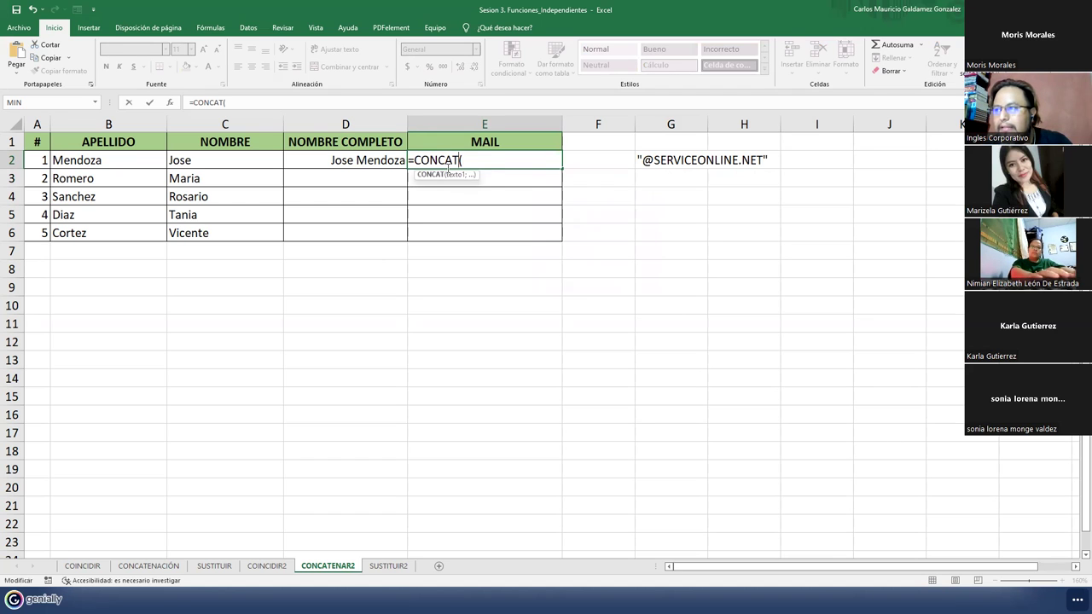
{"action": "key", "text": "Delete"}
{"action": "type", "text": "E"}
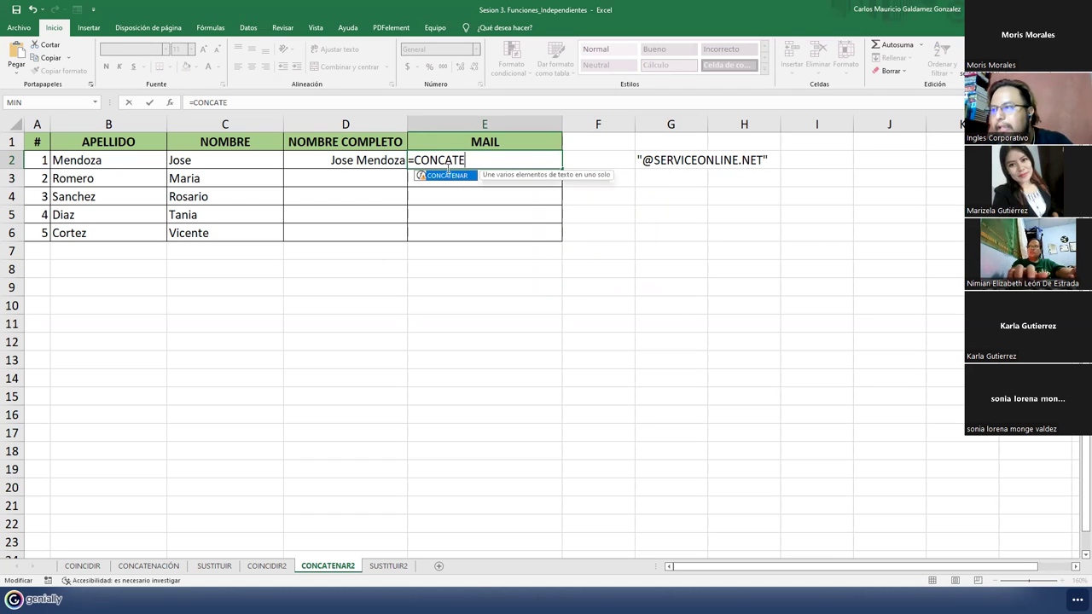
{"action": "key", "text": "Tab"}
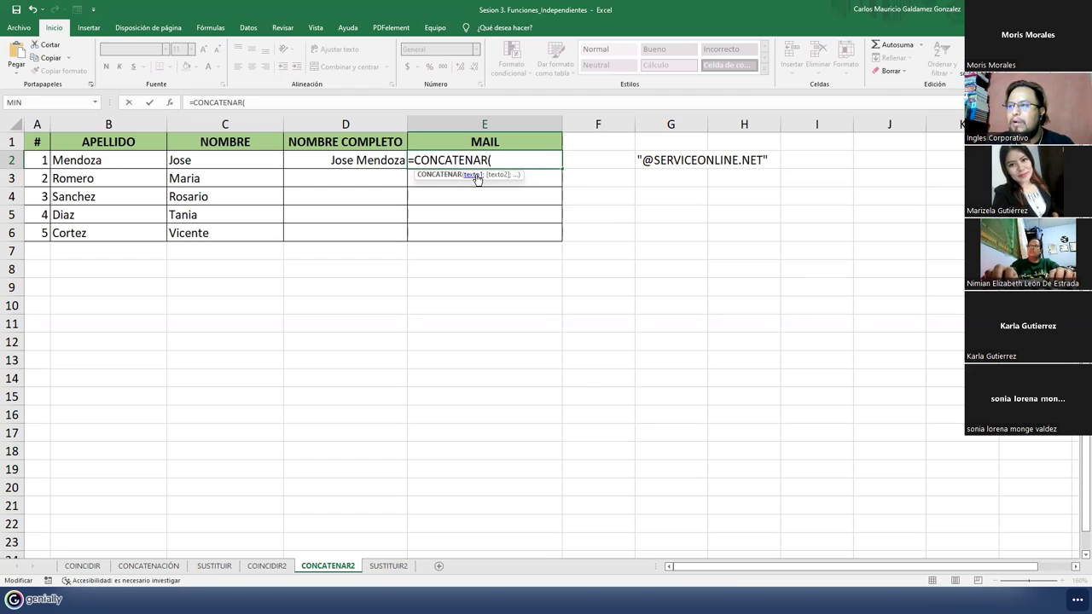
Step: Add surname cell B2 and the separator "." as the first two arguments of the CONCATENAR formula in E2
{"action": "left_click", "coordinate": [70, 161]}
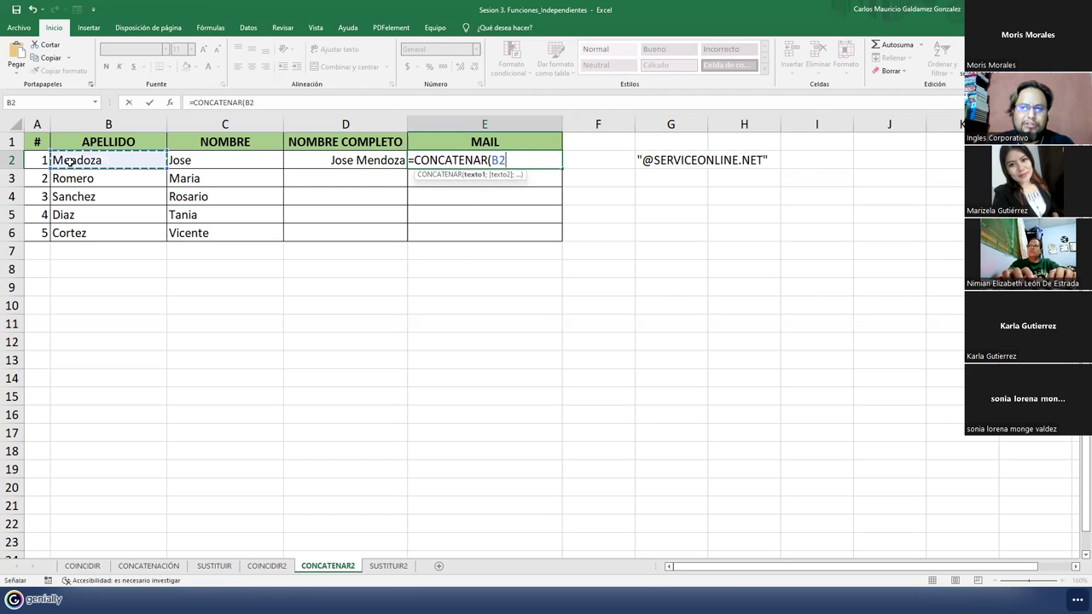
{"action": "type", "text": ";"}
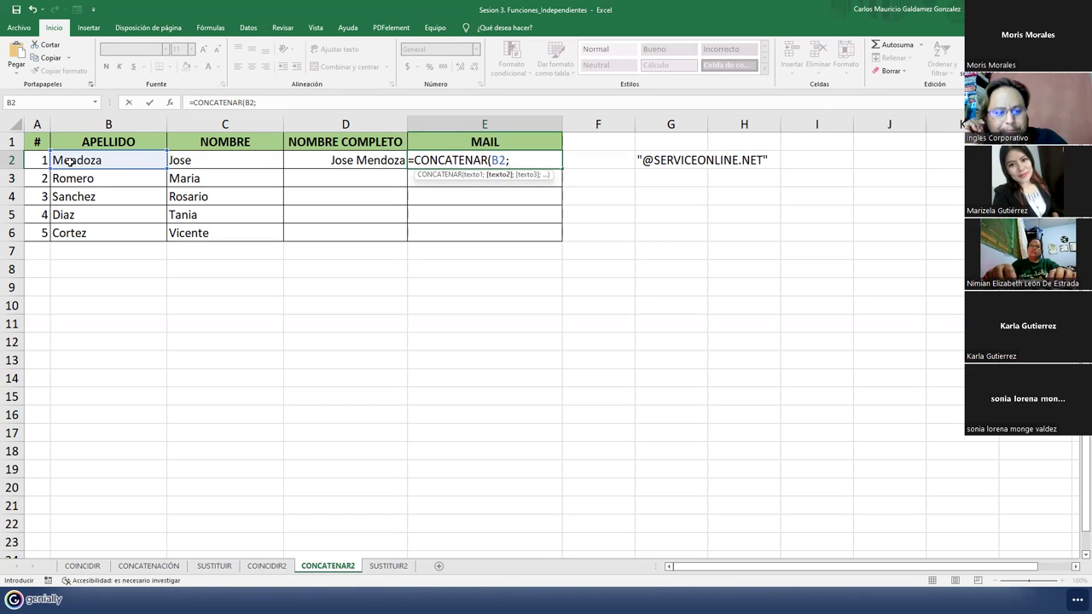
{"action": "type", "text": "\"."}
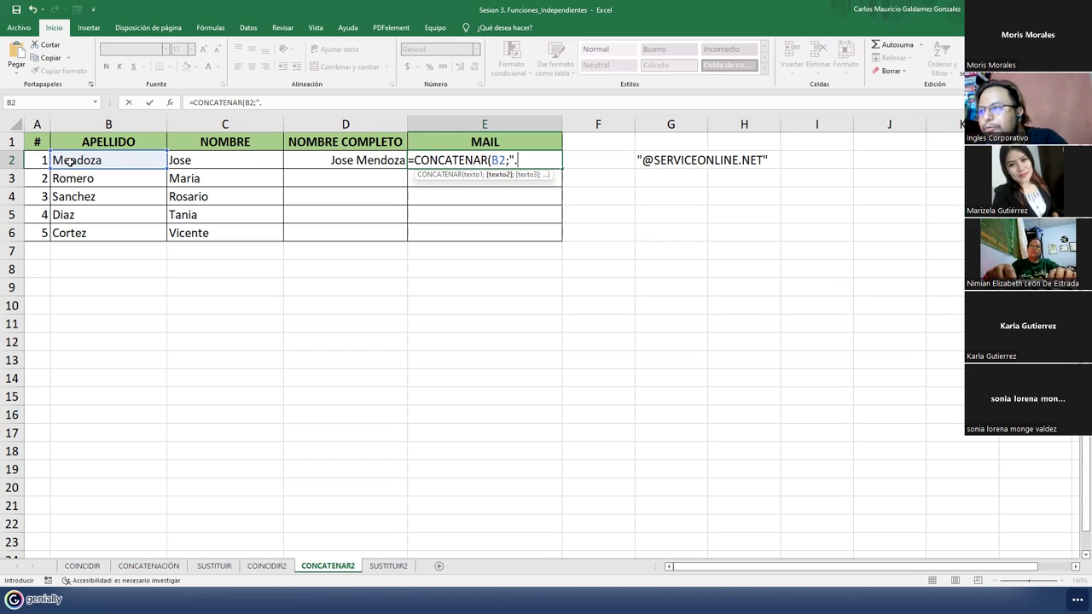
{"action": "type", "text": "\""}
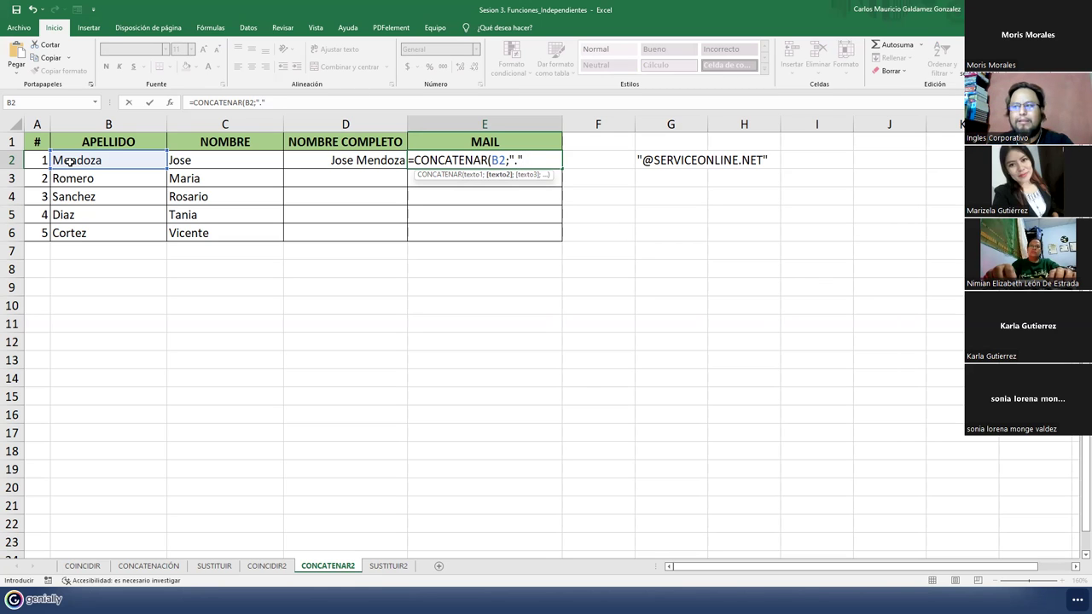
{"action": "left_click", "coordinate": [189, 161]}
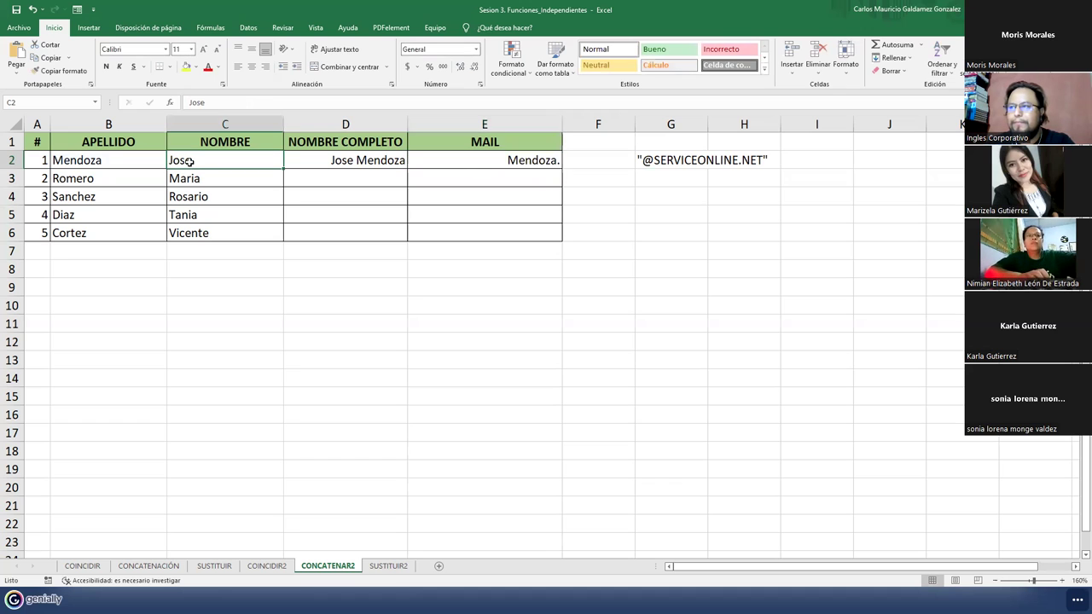
Step: Extend the E2 formula with first-name cell C2 as its third argument, separated by semicolons
{"action": "left_click", "coordinate": [471, 163]}
{"action": "left_click", "coordinate": [256, 102]}
{"action": "key", "text": "BackSpace"}
{"action": "type", "text": "/"}
{"action": "key", "text": "BackSpace"}
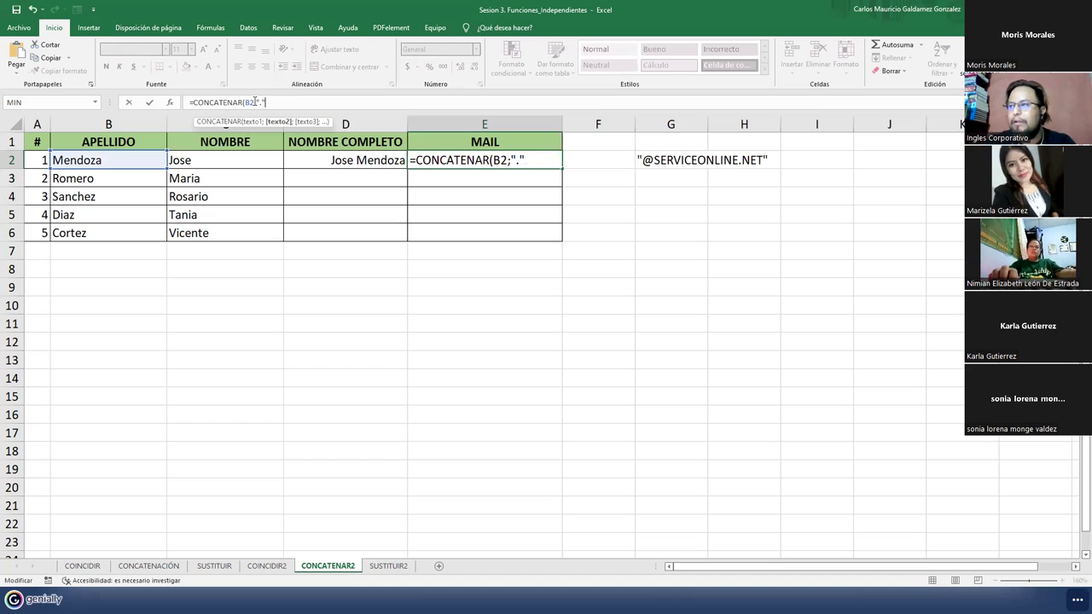
{"action": "type", "text": ";"}
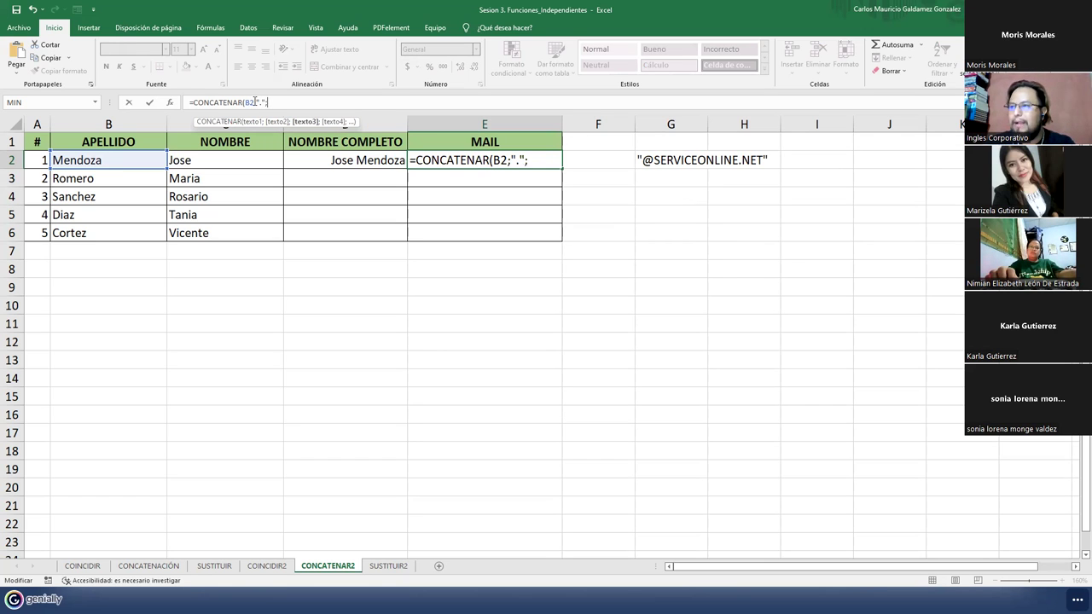
{"action": "left_click", "coordinate": [246, 157]}
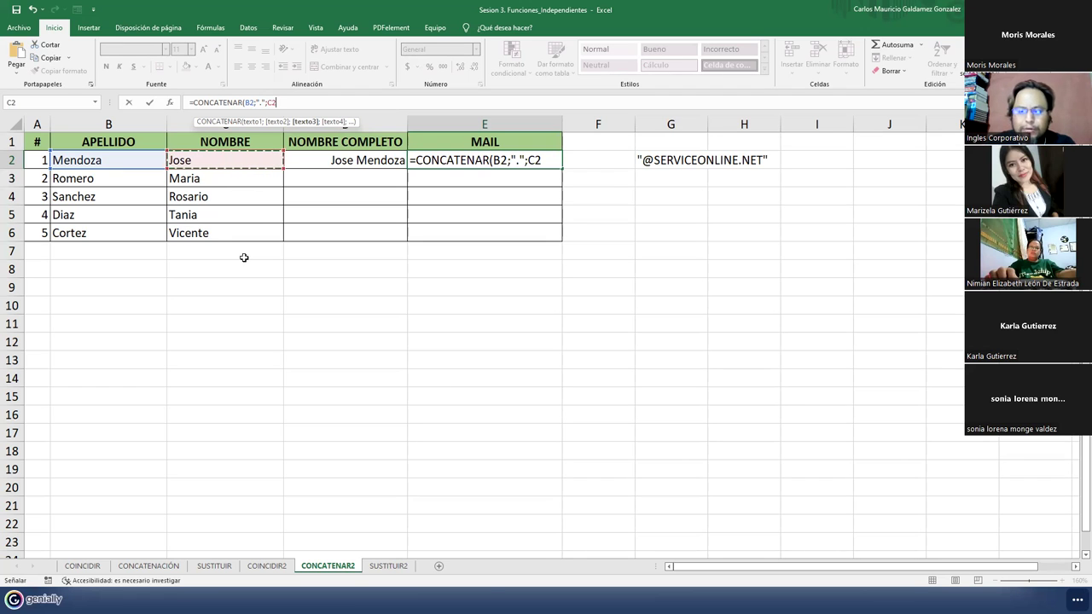
{"action": "type", "text": ";"}
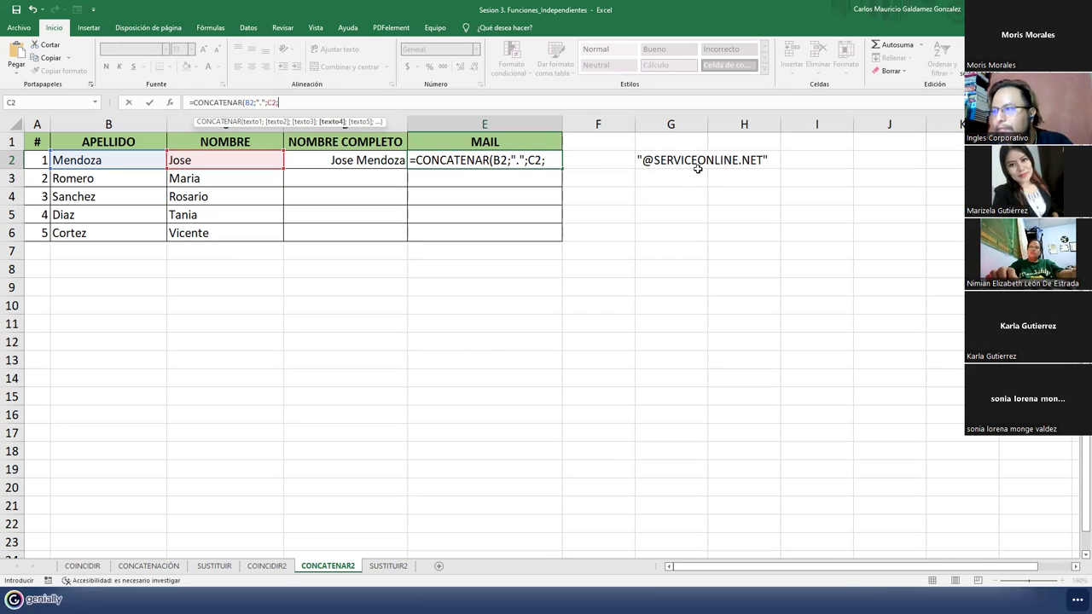
{"action": "left_click", "coordinate": [354, 105]}
{"action": "type", "text": "\""}
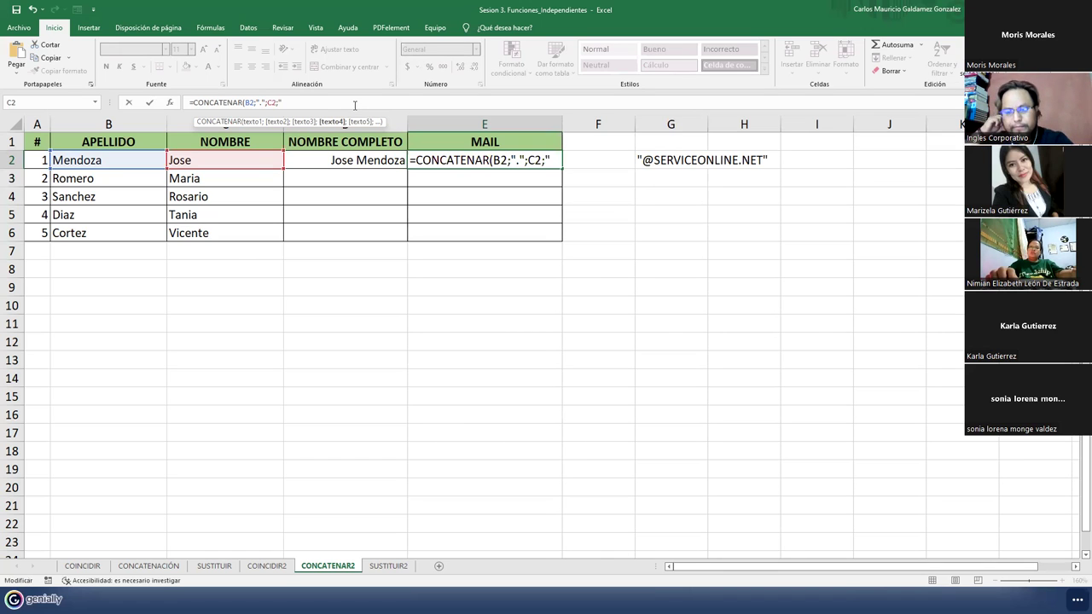
{"action": "type", "text": "@"}
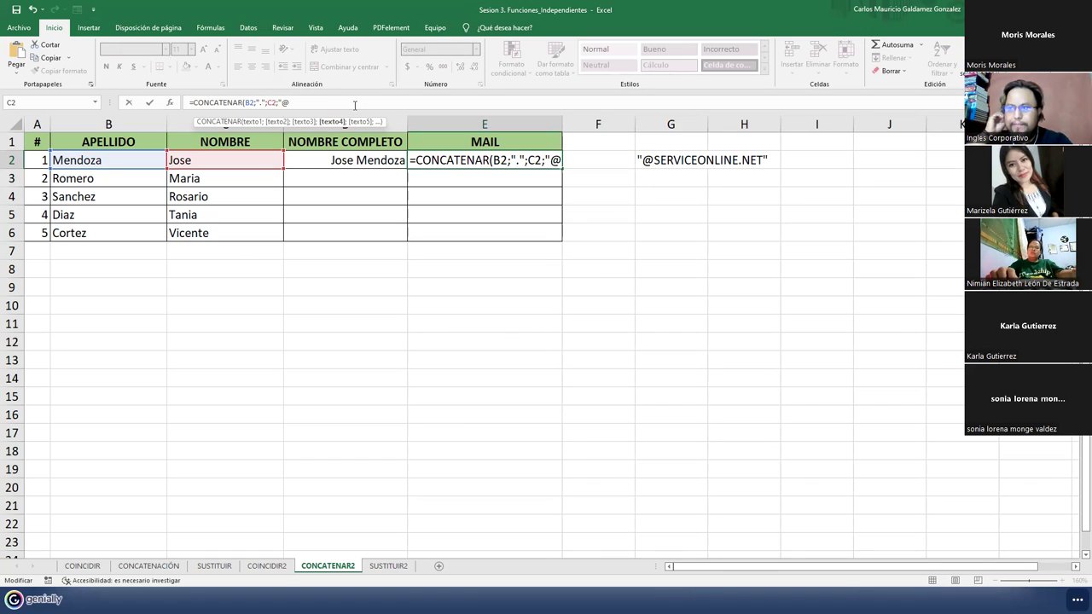
{"action": "type", "text": "ONLIN"}
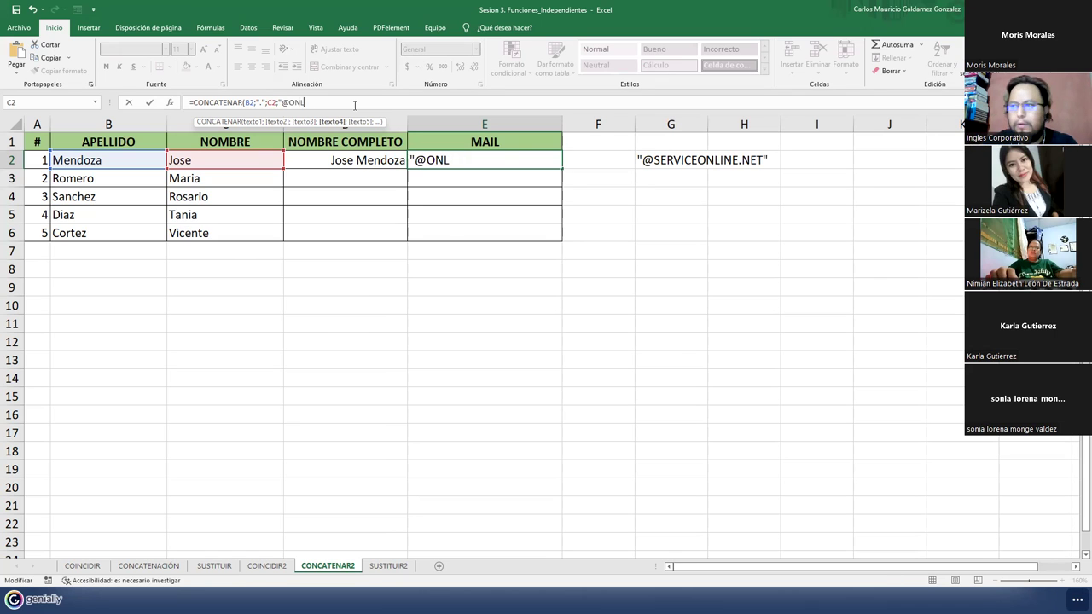
{"action": "key", "text": "BackSpace"}
{"action": "key", "text": "BackSpace"}
{"action": "key", "text": "BackSpace"}
{"action": "key", "text": "BackSpace"}
{"action": "key", "text": "BackSpace"}
{"action": "type", "text": "SERVICEONLINE.NT"}
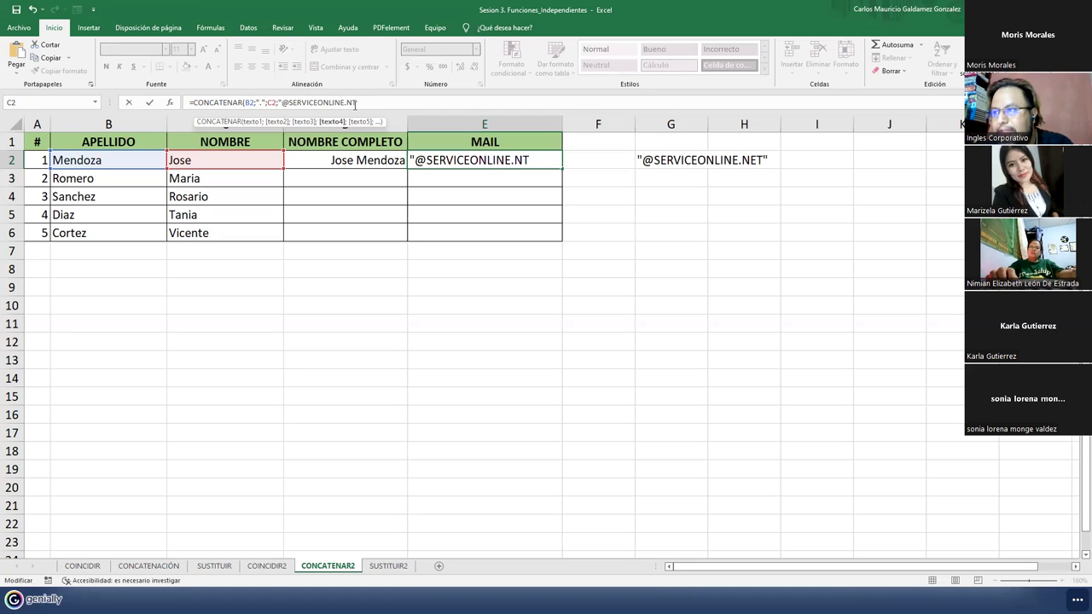
{"action": "key", "text": "BackSpace"}
{"action": "type", "text": "E"}
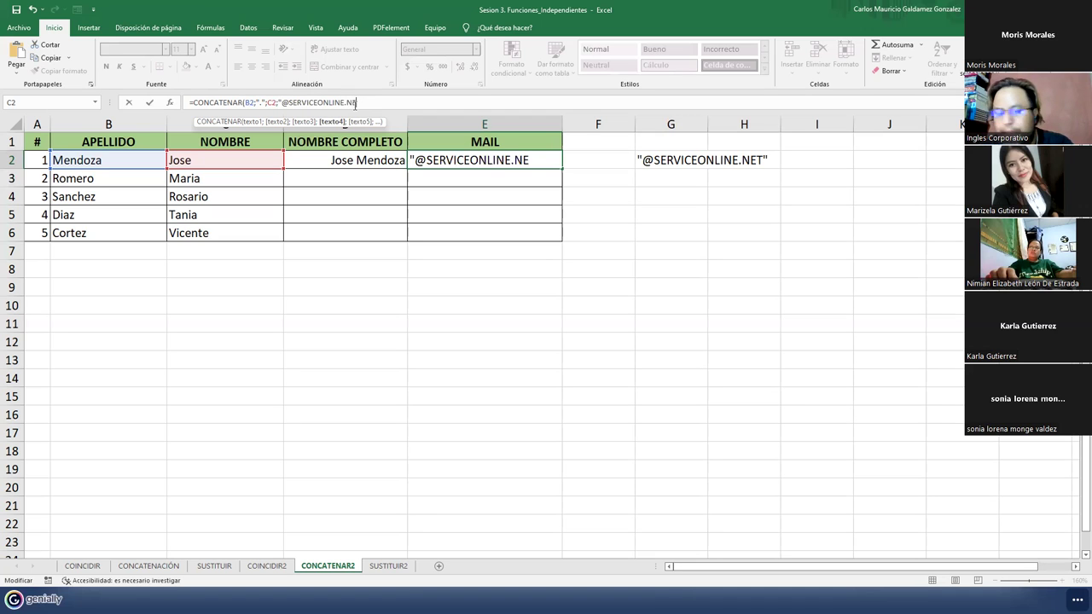
{"action": "type", "text": "T\")"}
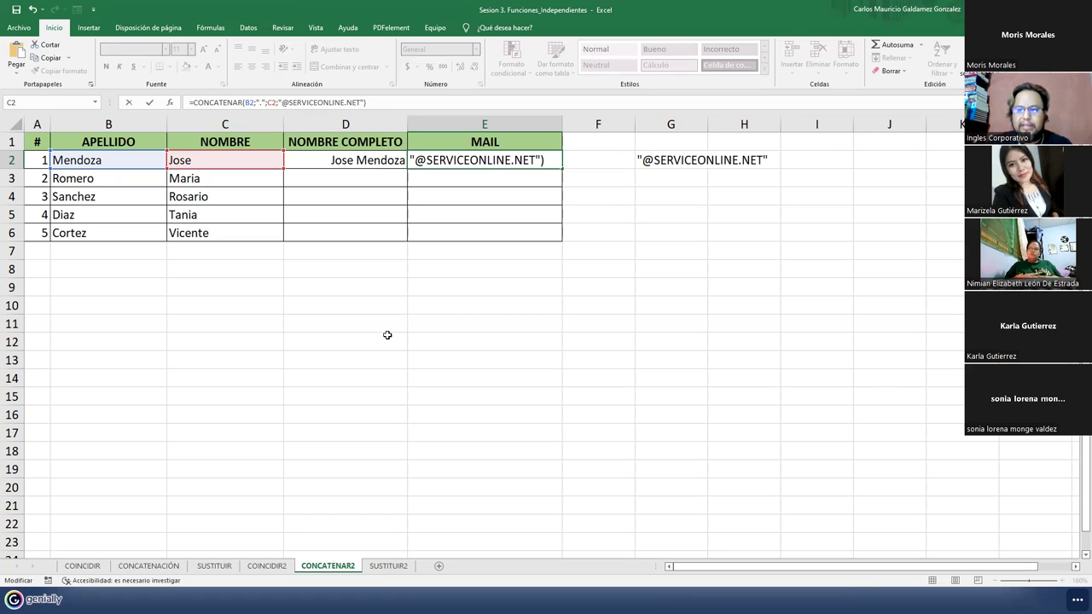
{"action": "key", "text": "Return"}
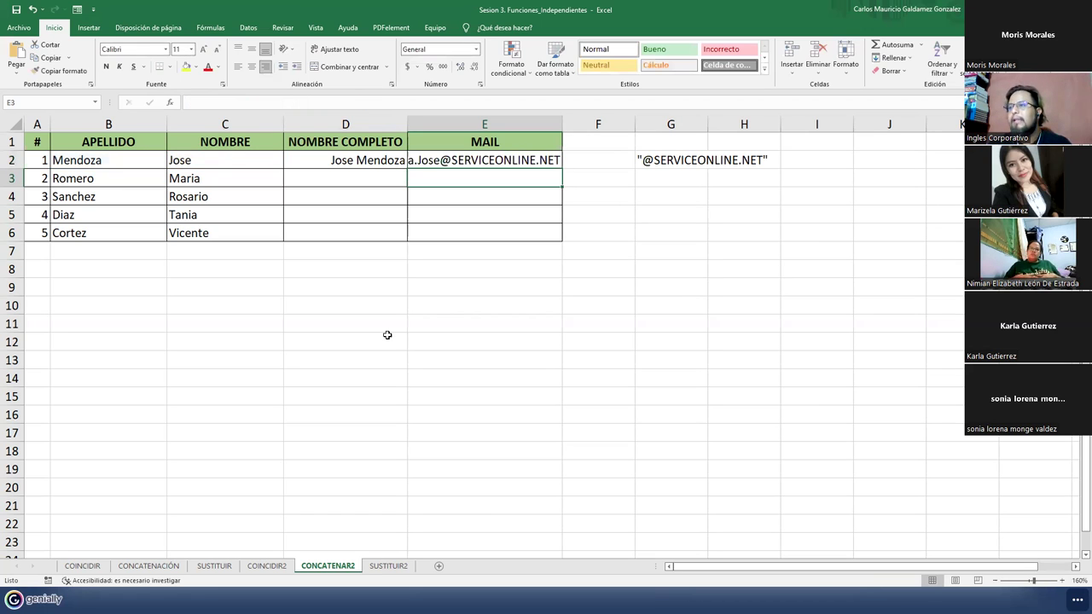
Step: Fit the width of the MAIL column E to its contents, leaving the formula in E2 as it is
{"action": "double_click", "coordinate": [562, 120]}
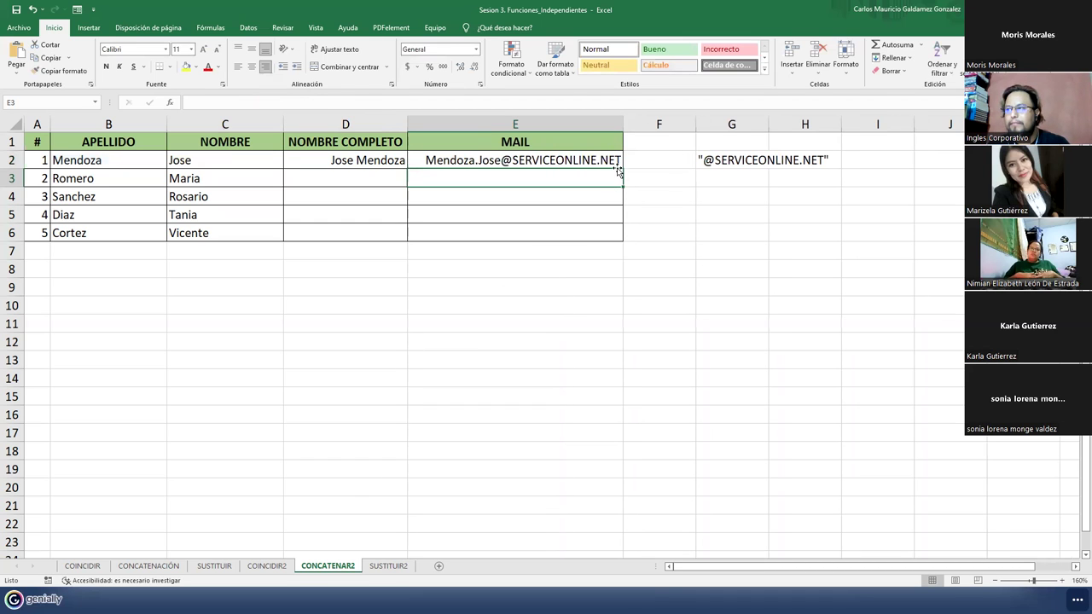
{"action": "double_click", "coordinate": [618, 167]}
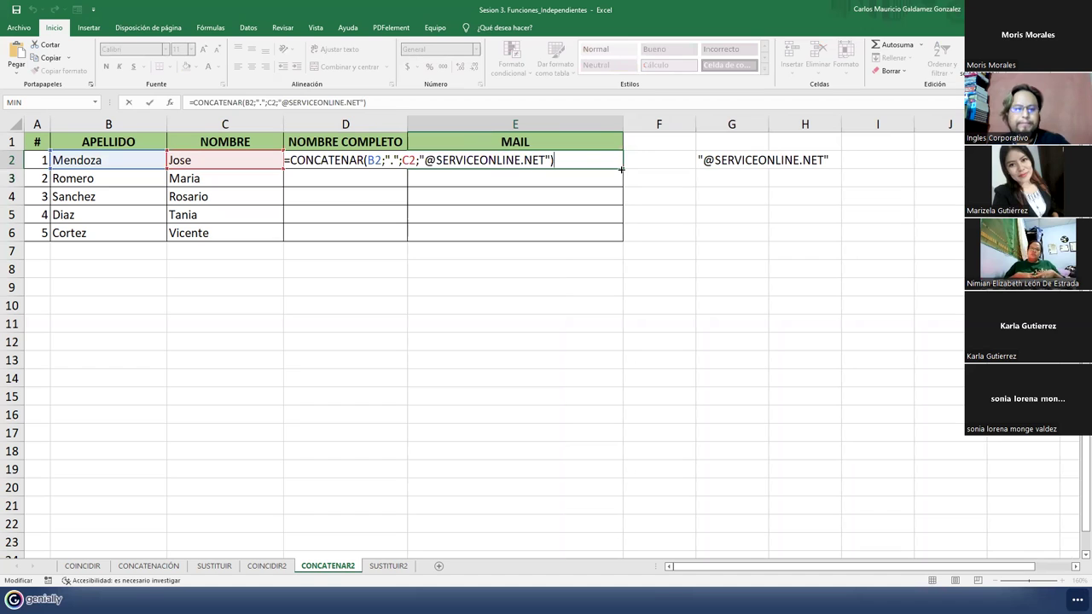
{"action": "key", "text": "Escape"}
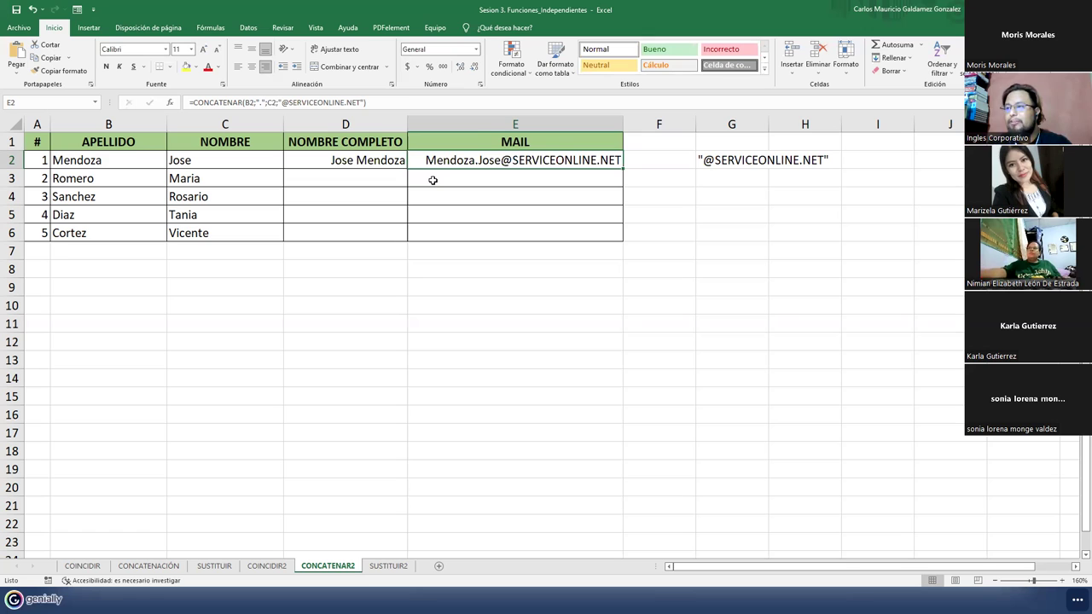
Step: Wrap the CONCATENAR formula in E2 in the MINUSC function to convert the mail address to lowercase
{"action": "left_click", "coordinate": [407, 103]}
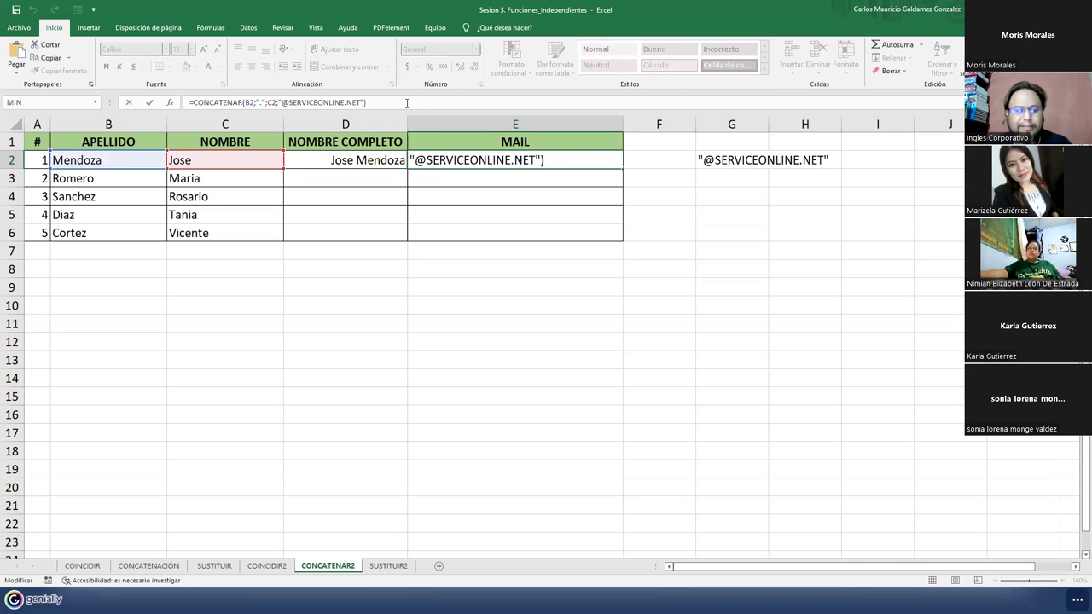
{"action": "type", "text": ")"}
{"action": "right_click", "coordinate": [407, 110]}
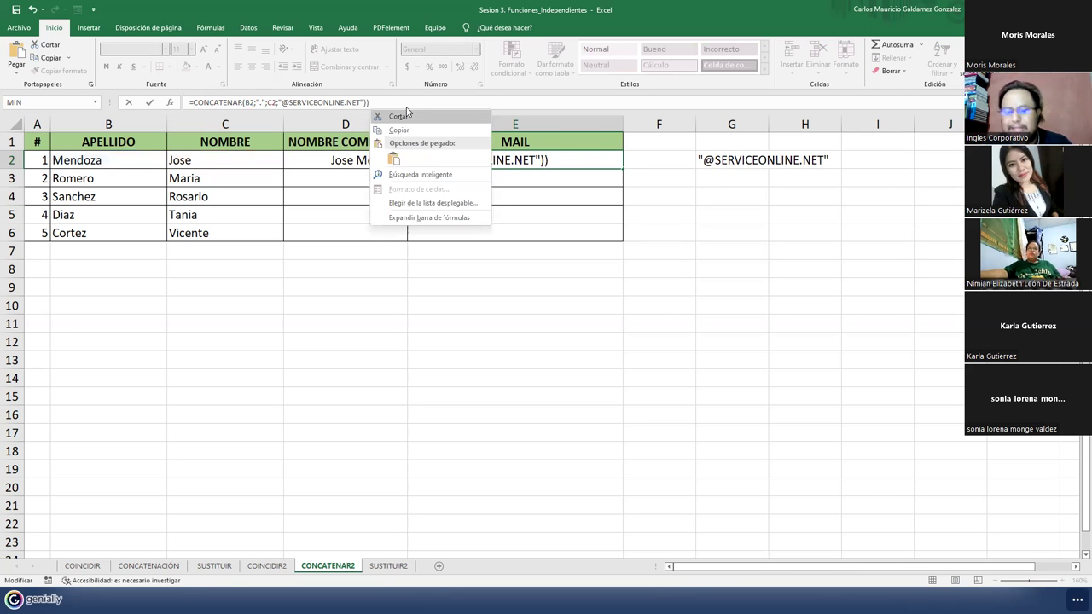
{"action": "key", "text": "Escape"}
{"action": "key", "text": "Left"}
{"action": "key", "text": "Left"}
{"action": "key", "text": "Home"}
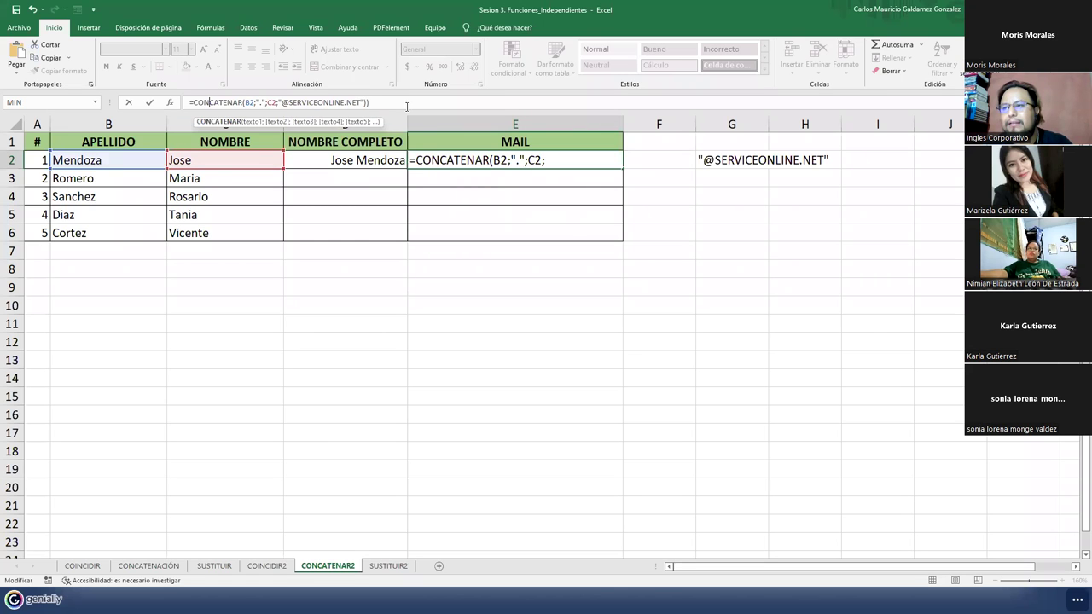
{"action": "type", "text": "("}
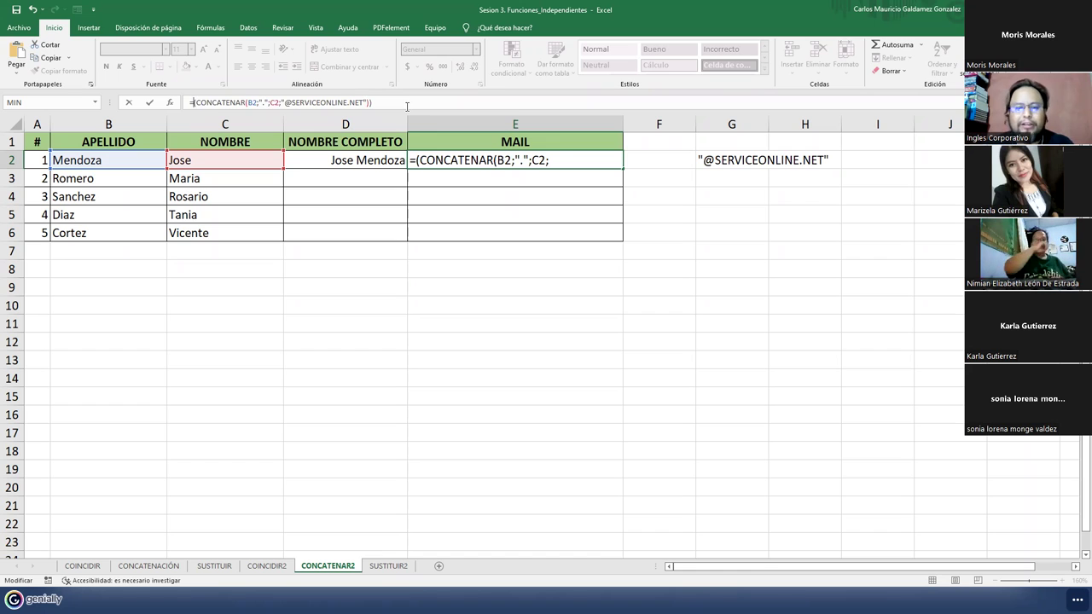
{"action": "type", "text": "MINU"}
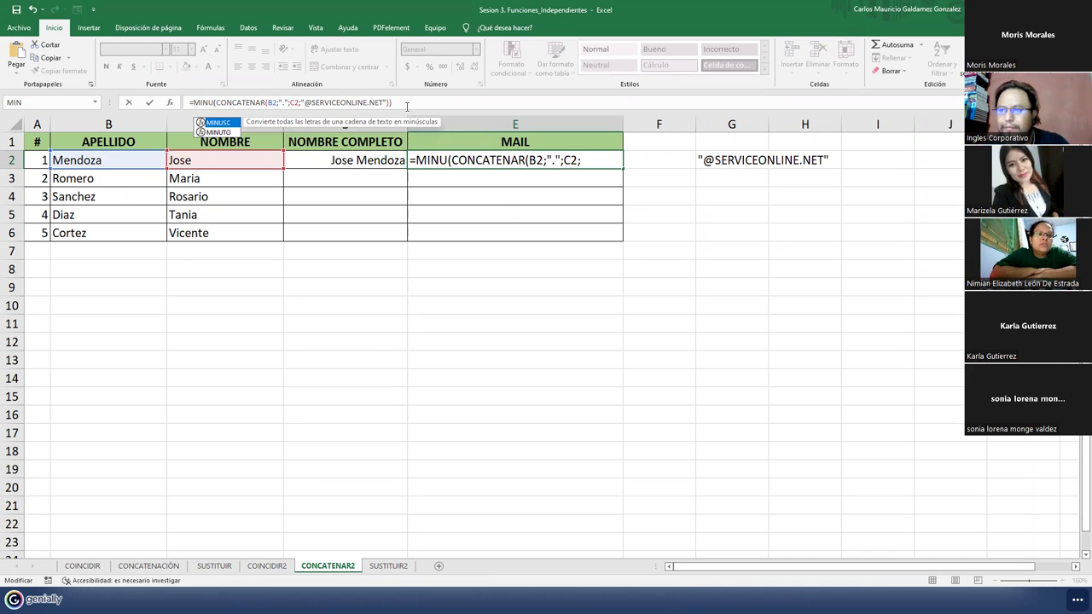
{"action": "type", "text": "SC"}
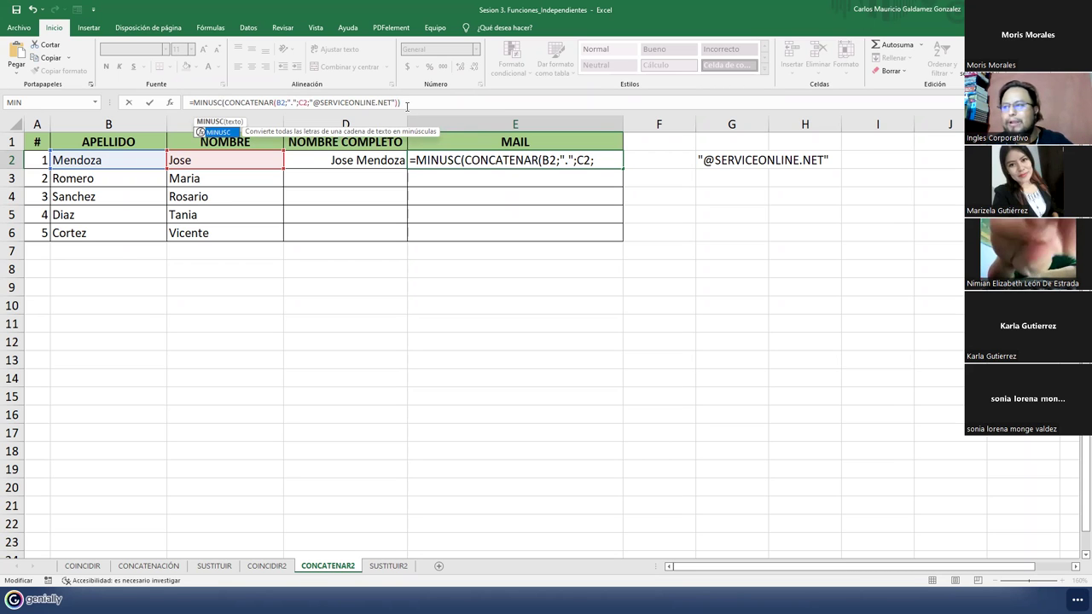
{"action": "key", "text": "Return"}
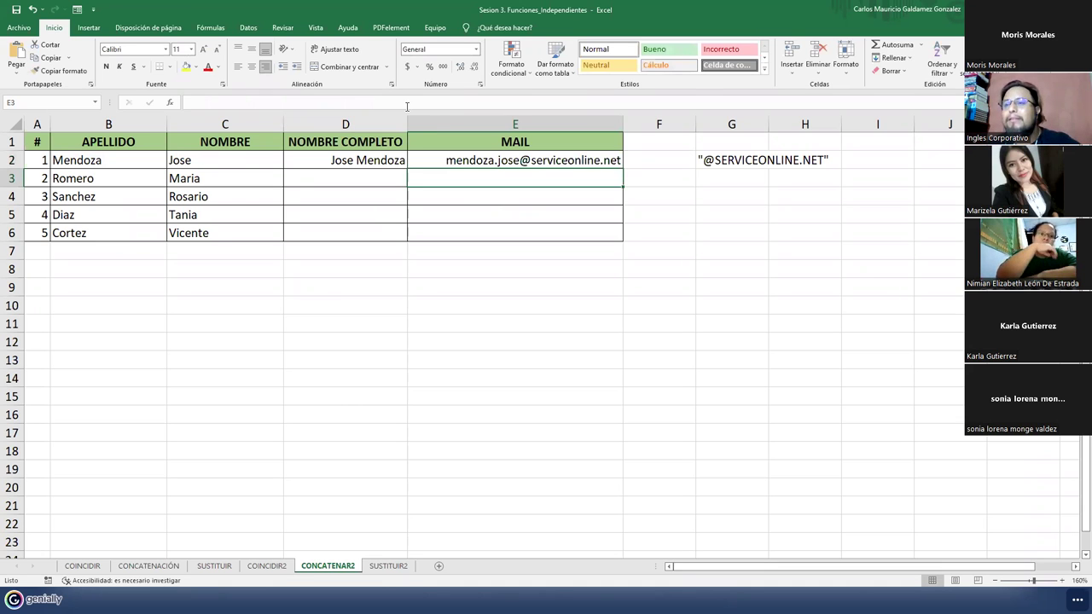
Step: Fill the NOMBRE COMPLETO and MAIL formulas from D2:E2 down through row 6
{"action": "left_click", "coordinate": [350, 160]}
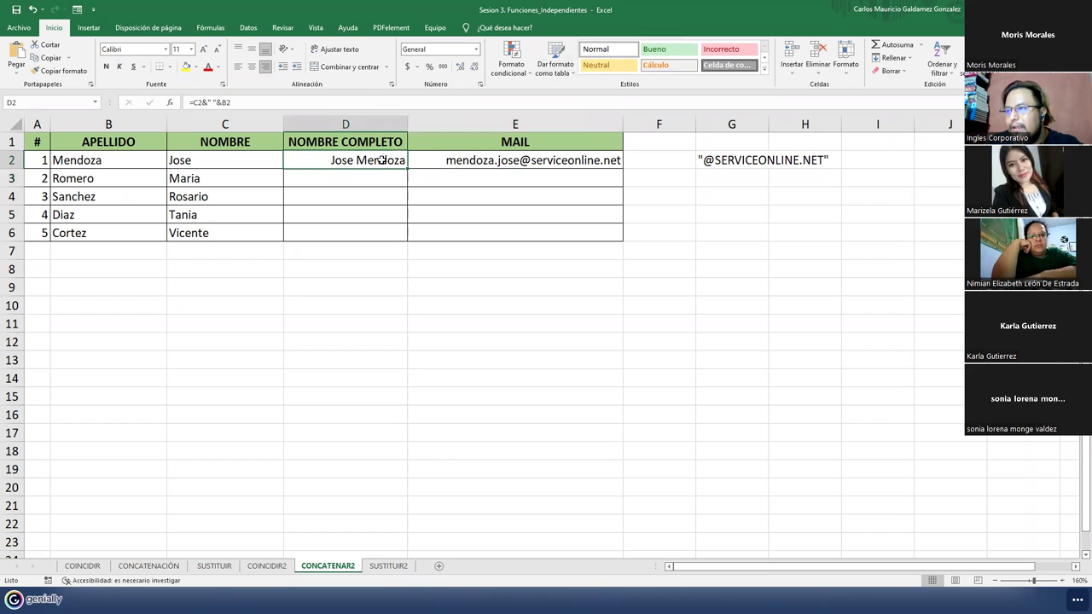
{"action": "left_click_drag", "start_coordinate": [382, 161], "coordinate": [505, 164]}
{"action": "left_click_drag", "start_coordinate": [618, 170], "coordinate": [614, 241]}
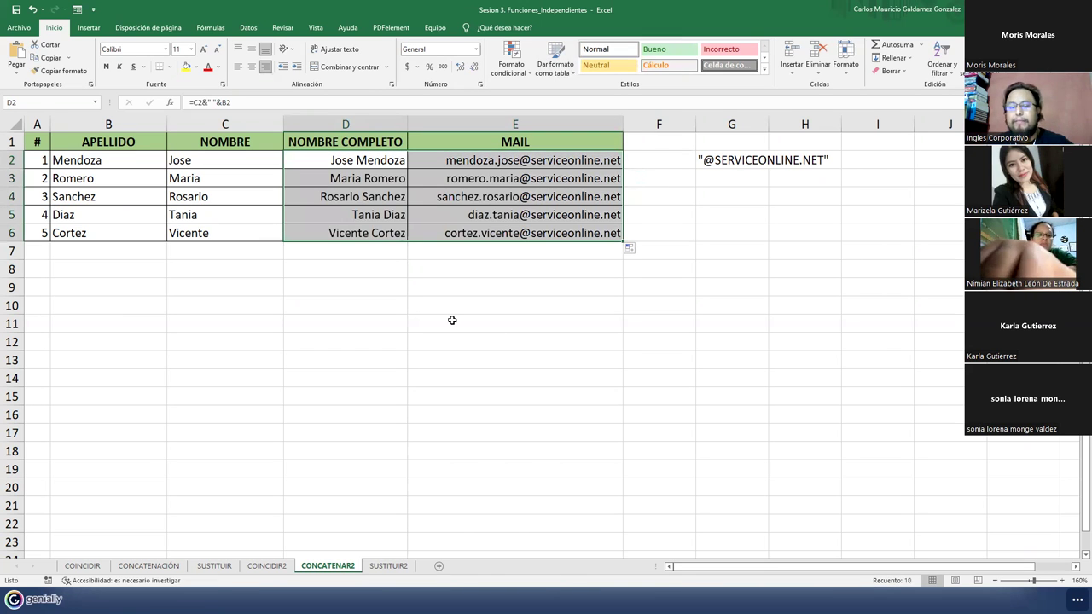
Step: Review the MAIL column and the name columns, and examine the formulas in D2 and E2
{"action": "left_click", "coordinate": [477, 199]}
{"action": "left_click_drag", "start_coordinate": [466, 164], "coordinate": [461, 228]}
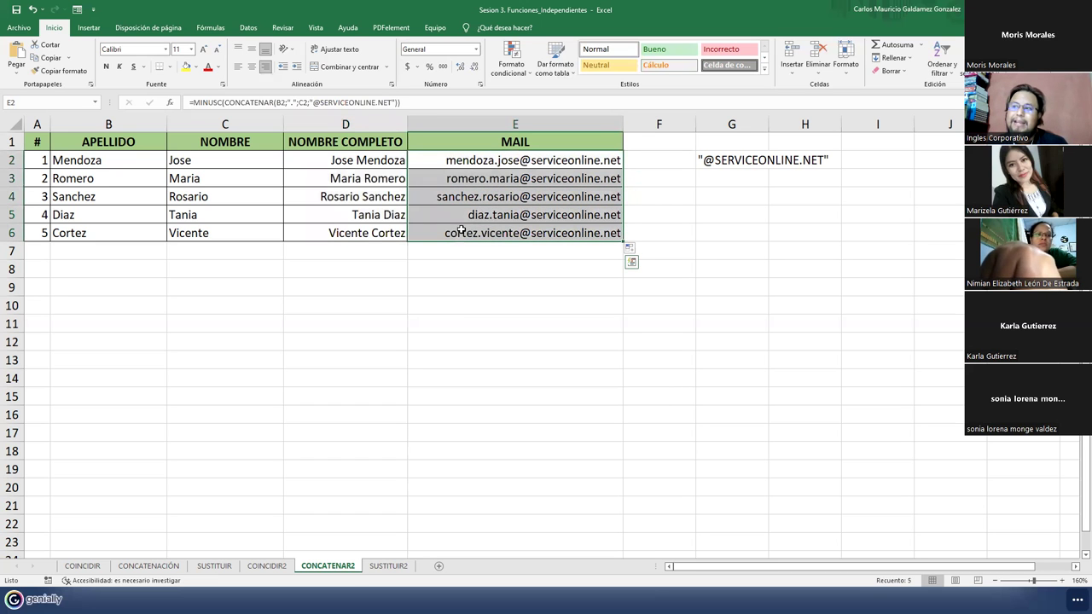
{"action": "left_click", "coordinate": [64, 164]}
{"action": "left_click_drag", "start_coordinate": [64, 164], "coordinate": [288, 235]}
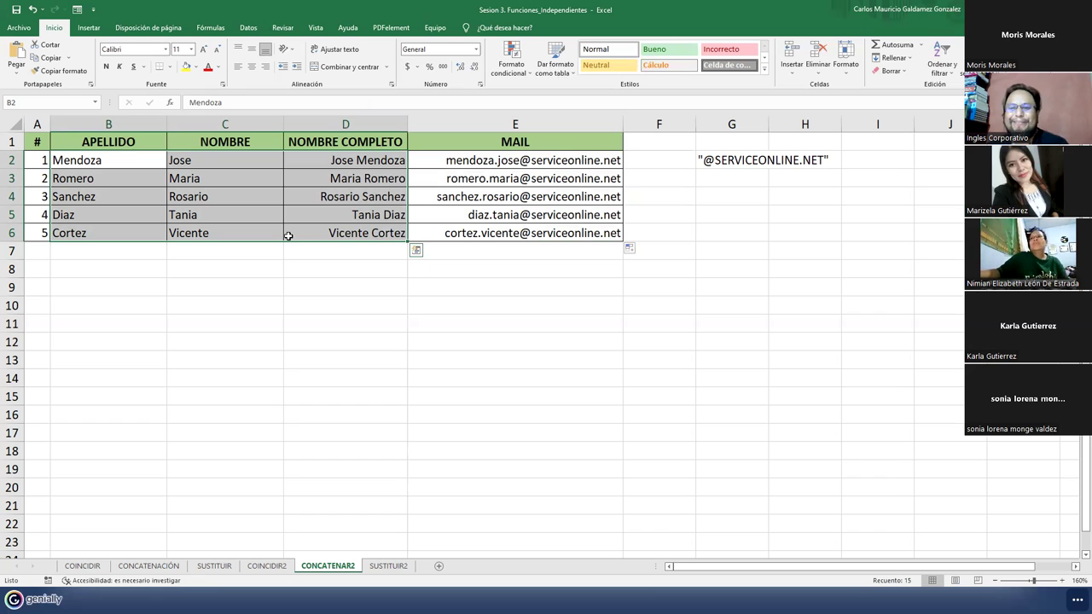
{"action": "left_click", "coordinate": [288, 235]}
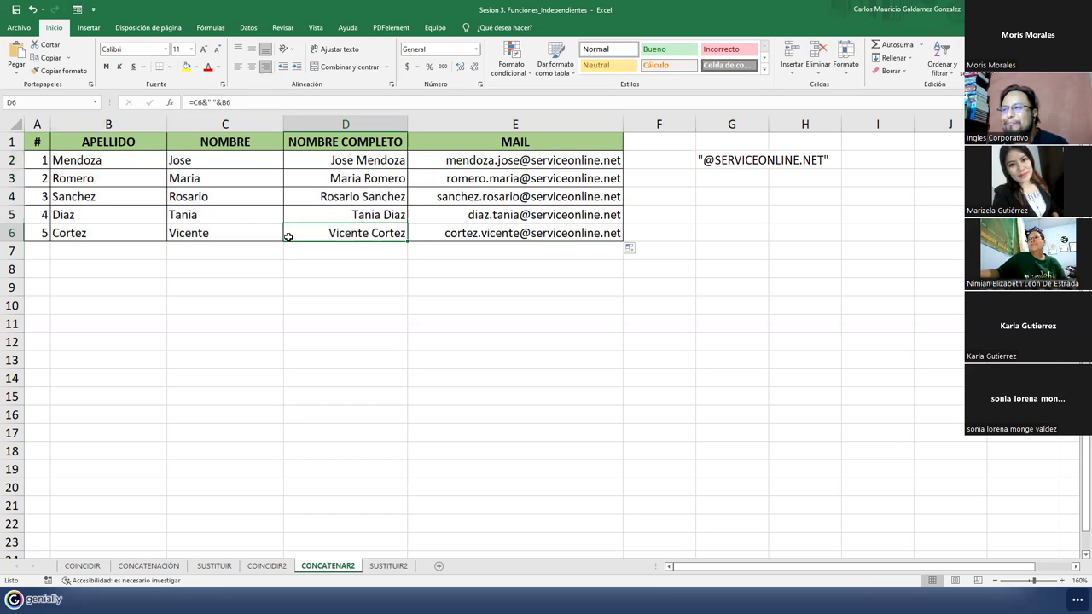
{"action": "left_click", "coordinate": [358, 160]}
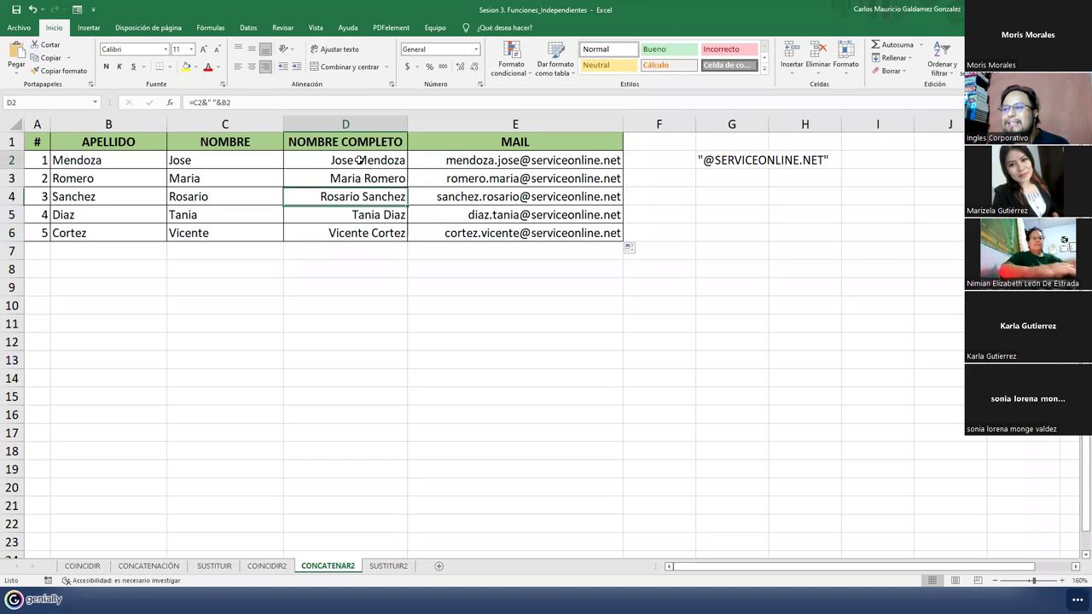
{"action": "left_click", "coordinate": [250, 104]}
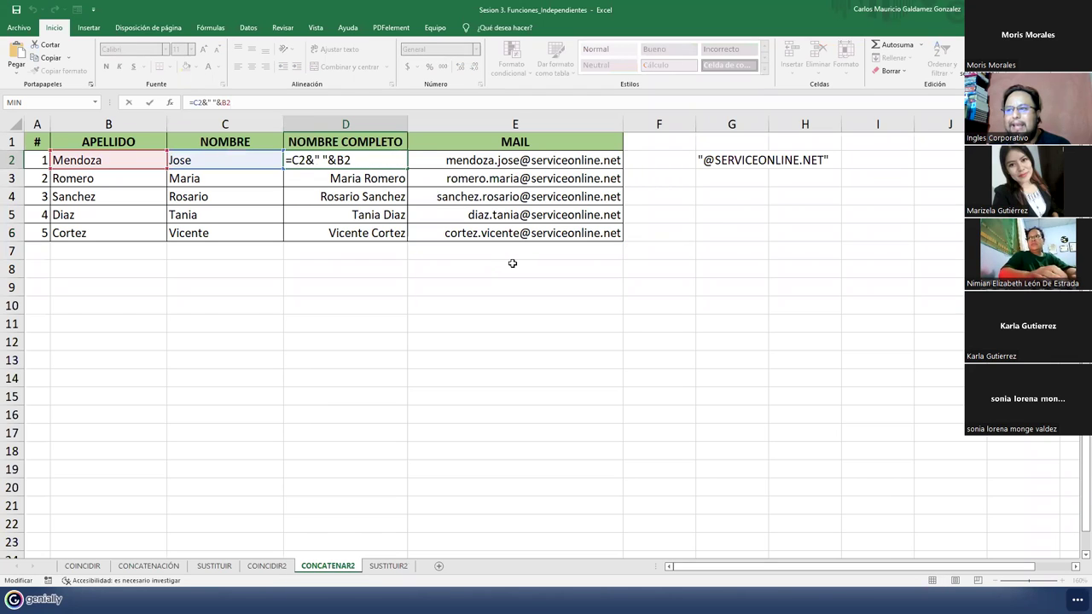
{"action": "left_click", "coordinate": [474, 161]}
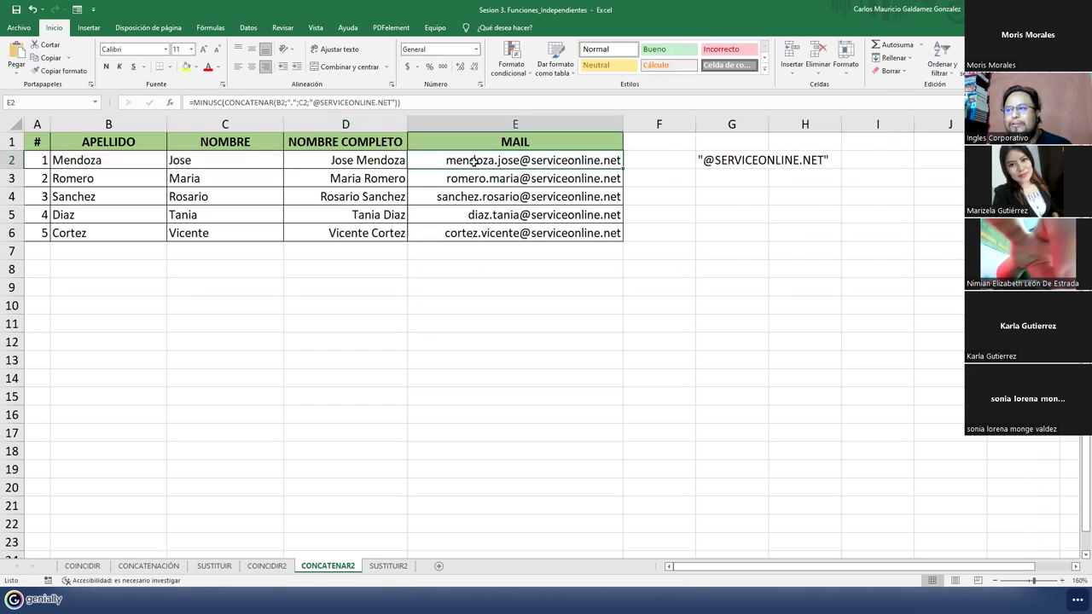
{"action": "double_click", "coordinate": [475, 161]}
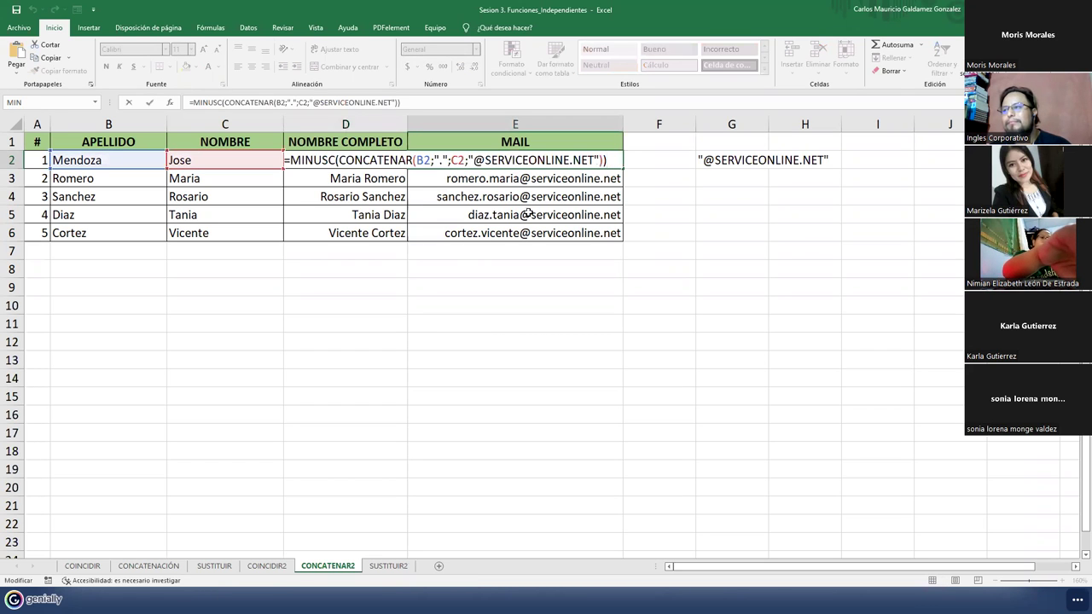
{"action": "left_click", "coordinate": [466, 104]}
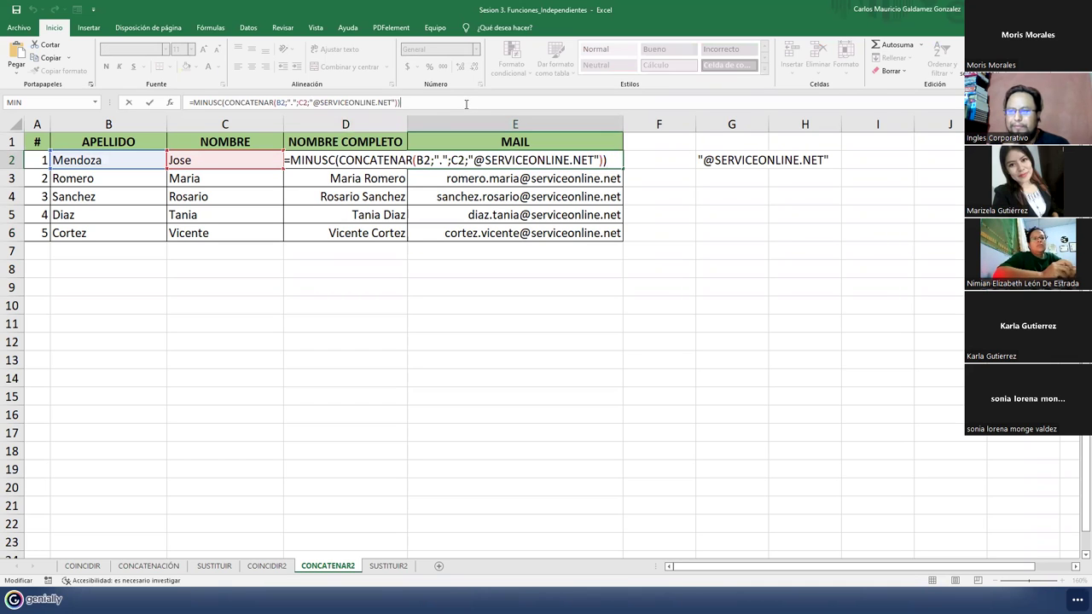
{"action": "left_click", "coordinate": [338, 268]}
{"action": "left_click", "coordinate": [319, 162]}
{"action": "key", "text": "F2"}
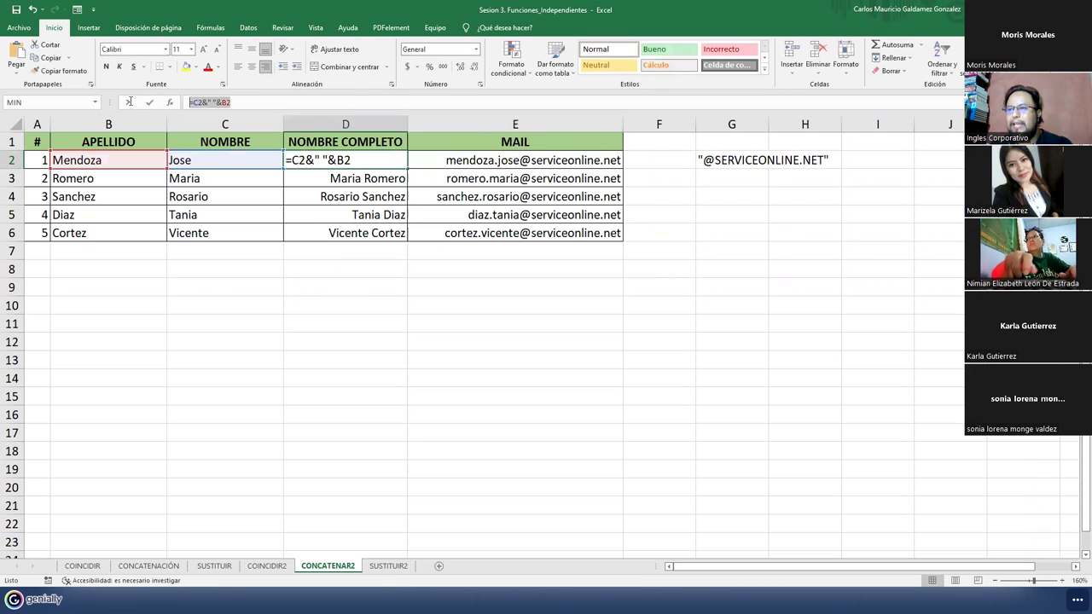
{"action": "key", "text": "BackSpace"}
{"action": "key", "text": "BackSpace"}
{"action": "key", "text": "BackSpace"}
{"action": "key", "text": "BackSpace"}
{"action": "key", "text": "BackSpace"}
{"action": "key", "text": "BackSpace"}
{"action": "key", "text": "BackSpace"}
{"action": "key", "text": "BackSpace"}
{"action": "key", "text": "BackSpace"}
{"action": "key", "text": "BackSpace"}
{"action": "left_click", "coordinate": [328, 287]}
{"action": "left_click", "coordinate": [326, 270]}
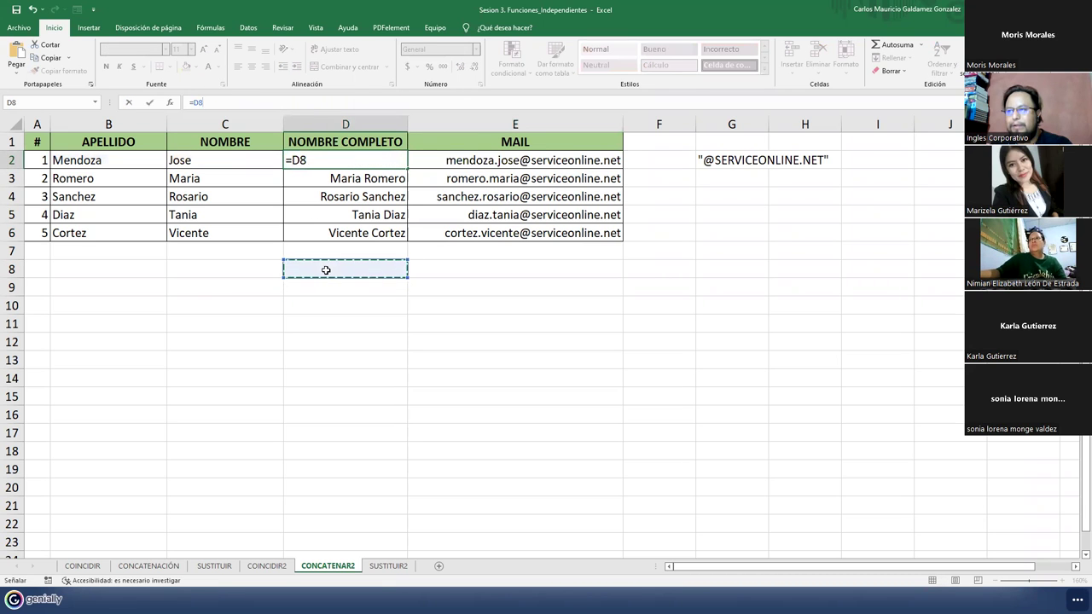
{"action": "key", "text": "Escape"}
{"action": "left_click", "coordinate": [325, 269]}
{"action": "key", "text": "Up"}
{"action": "key", "text": "Up"}
{"action": "key", "text": "Up"}
{"action": "key", "text": "Up"}
{"action": "key", "text": "Up"}
{"action": "key", "text": "Up"}
{"action": "key", "text": "F2"}
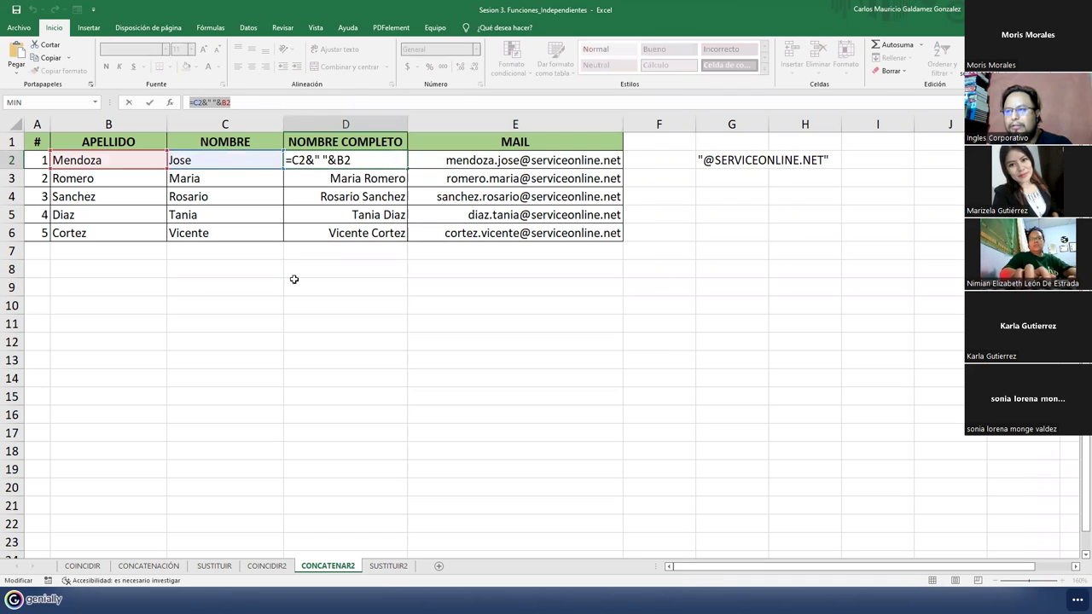
{"action": "key", "text": "BackSpace"}
{"action": "key", "text": "BackSpace"}
{"action": "key", "text": "BackSpace"}
{"action": "key", "text": "BackSpace"}
{"action": "key", "text": "BackSpace"}
{"action": "key", "text": "BackSpace"}
{"action": "key", "text": "BackSpace"}
{"action": "key", "text": "BackSpace"}
{"action": "key", "text": "BackSpace"}
{"action": "key", "text": "BackSpace"}
{"action": "left_click", "coordinate": [305, 287]}
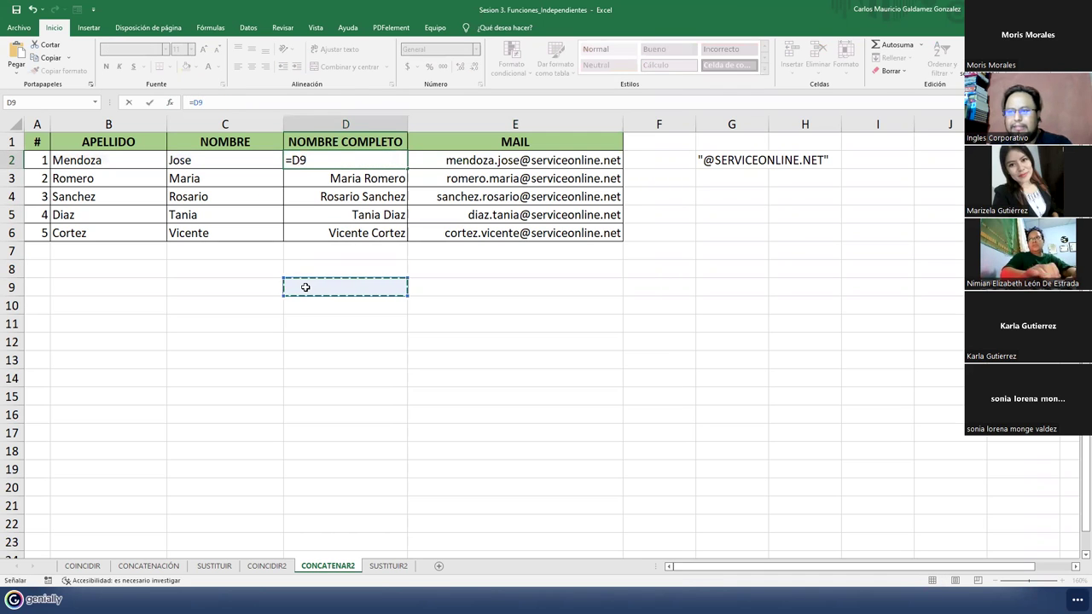
{"action": "key", "text": "Escape"}
{"action": "left_click", "coordinate": [305, 288]}
{"action": "key", "text": "shift+F2"}
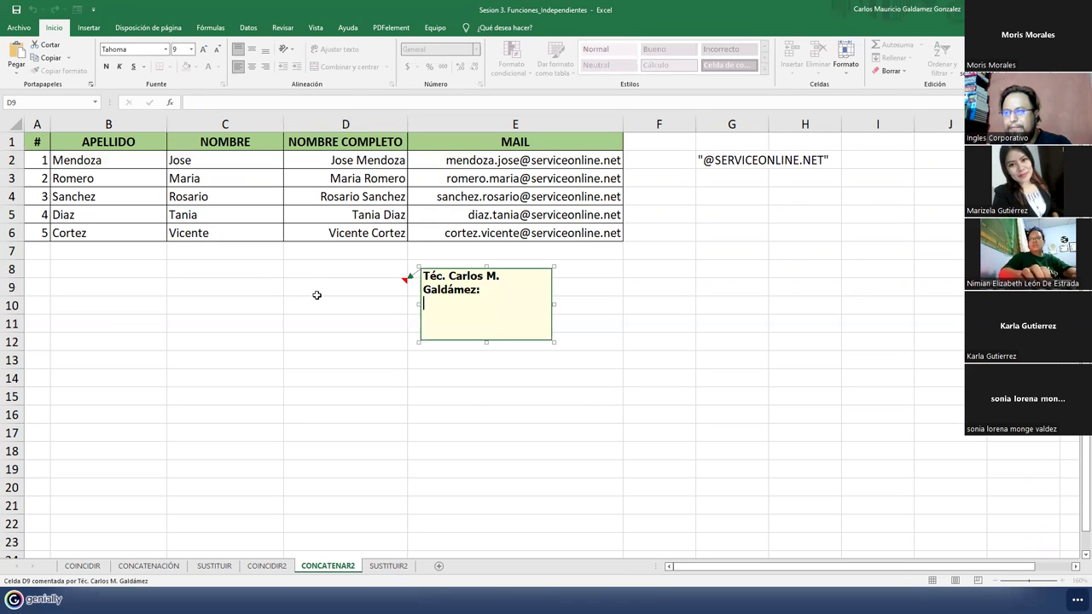
{"action": "left_click", "coordinate": [316, 295]}
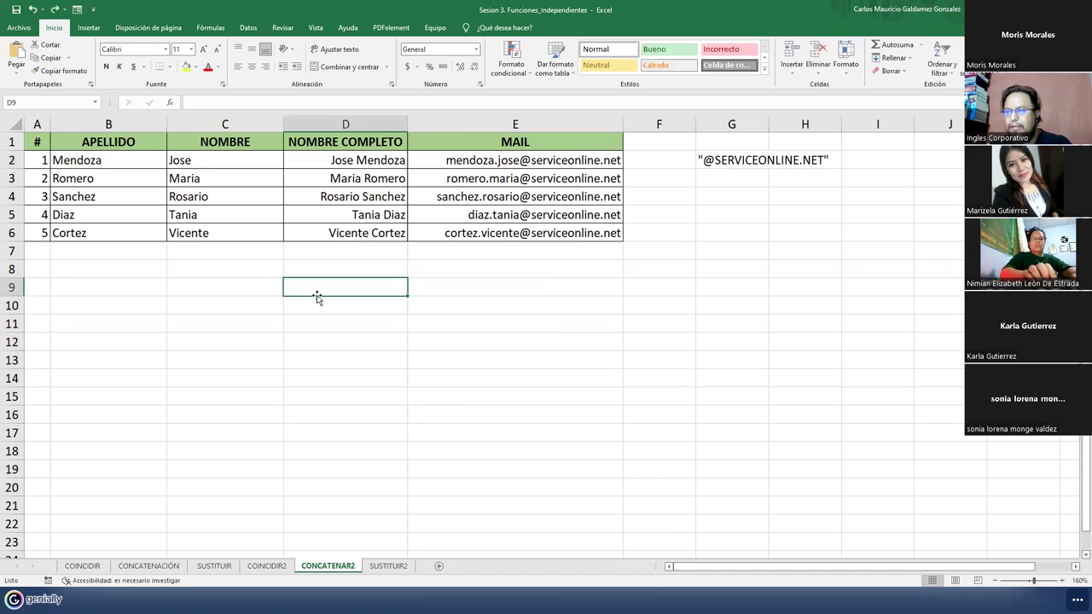
Step: Enter the NOMBRE COMPLETO formula from D2 as quoted text "=C2&" "&B2" in D9
{"action": "double_click", "coordinate": [318, 287]}
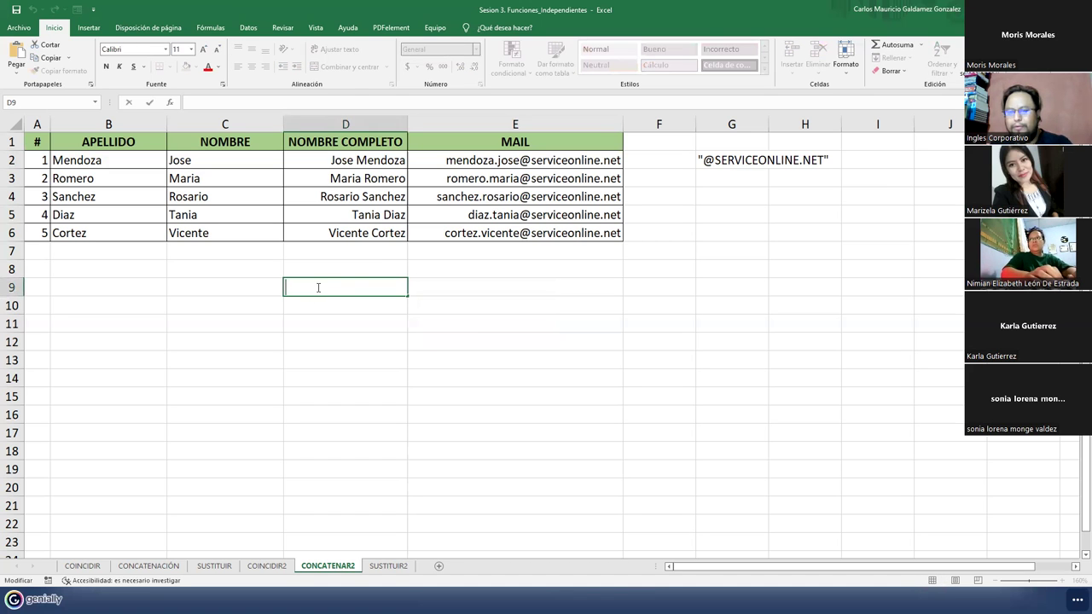
{"action": "type", "text": "\""}
{"action": "type", "text": "=C2&\" \"&B2"}
{"action": "type", "text": "\""}
{"action": "key", "text": "Return"}
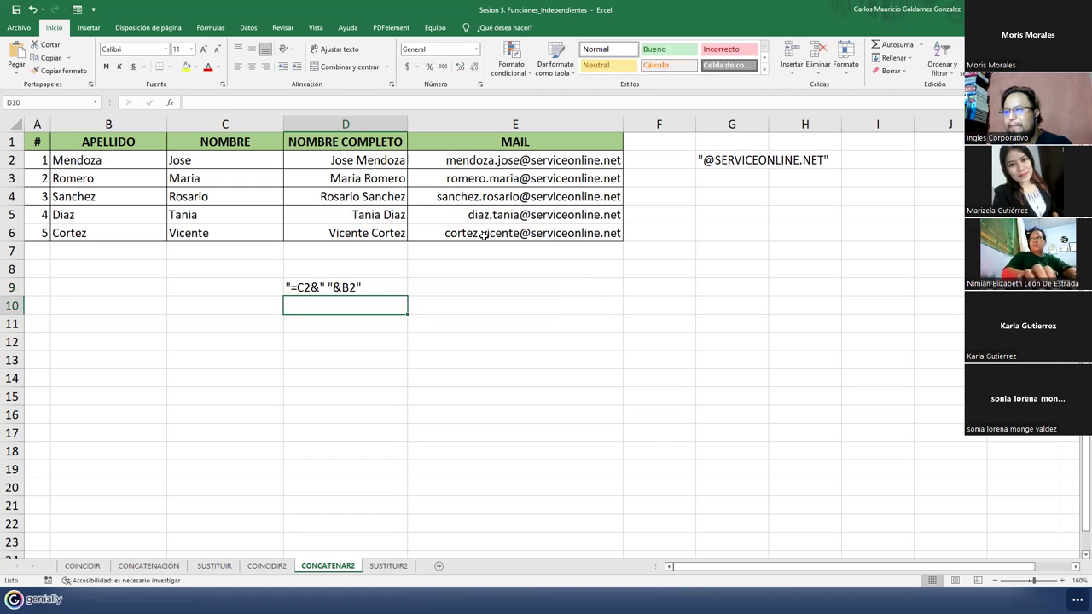
{"action": "left_click", "coordinate": [457, 157]}
{"action": "left_click", "coordinate": [401, 102]}
{"action": "left_click", "coordinate": [189, 102]}
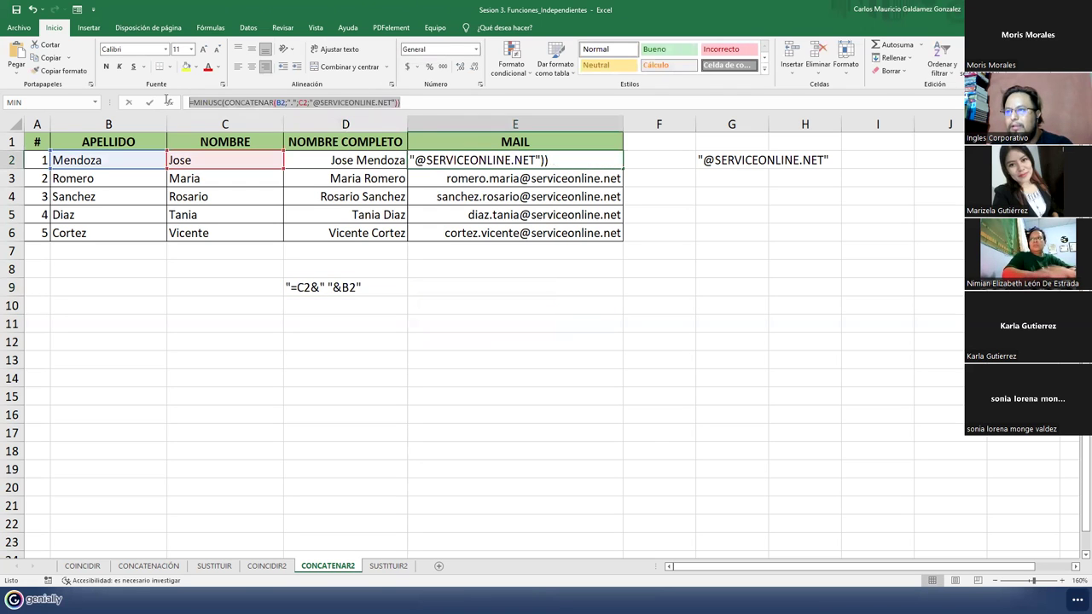
{"action": "left_click", "coordinate": [495, 289]}
{"action": "key", "text": "Escape"}
{"action": "left_click", "coordinate": [494, 290]}
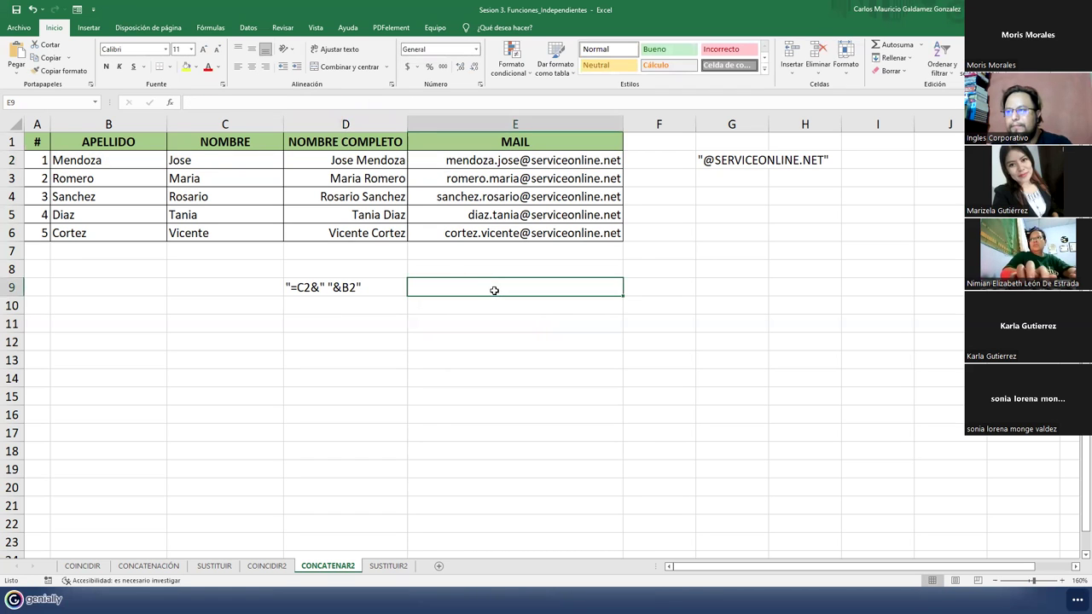
{"action": "type", "text": "\""}
{"action": "type", "text": "=MINUSC(CONCATENAR(B2;\".\";C2;\"@SERVICEONLINE.NET\"))"}
{"action": "type", "text": "\""}
{"action": "key", "text": "Return"}
{"action": "left_click", "coordinate": [439, 342]}
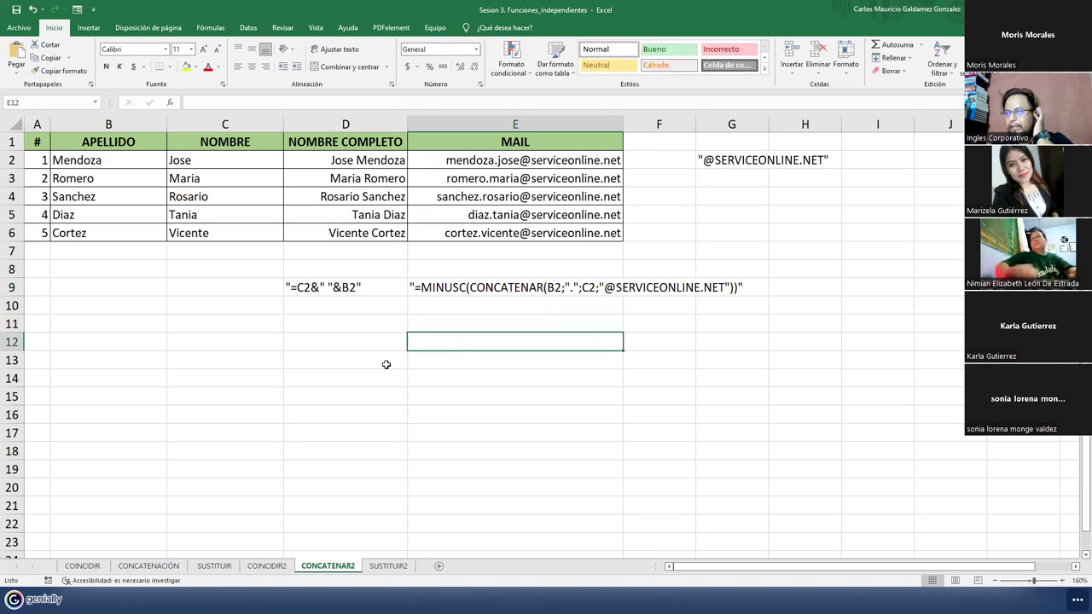
Step: Open the SUSTITUIR2 sheet and review the syntax example in C5 and the exercise table in rows 17 to 20
{"action": "left_click", "coordinate": [388, 566]}
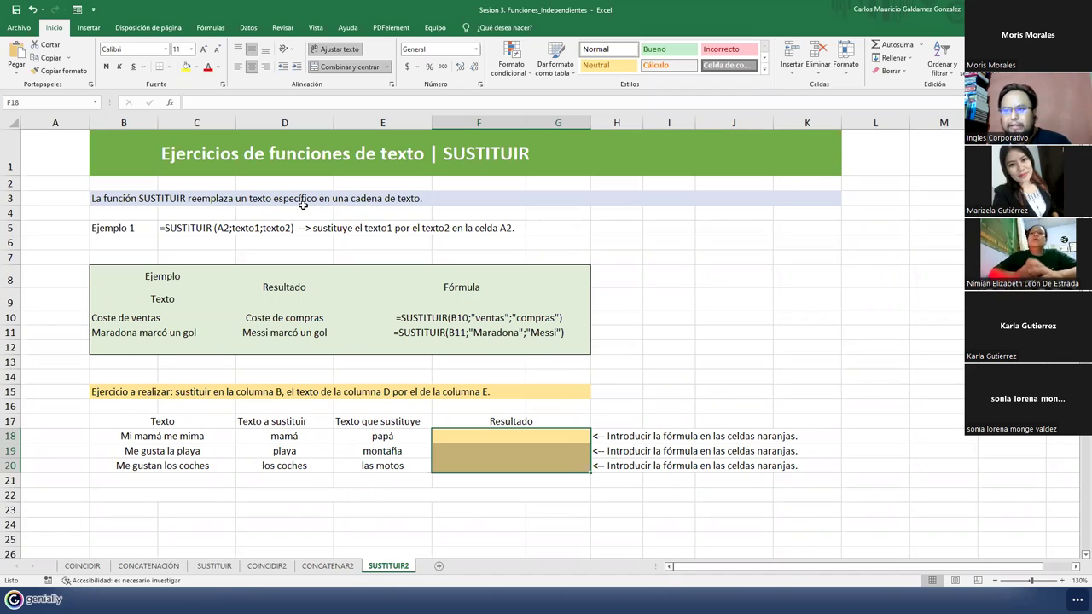
{"action": "left_click", "coordinate": [173, 231]}
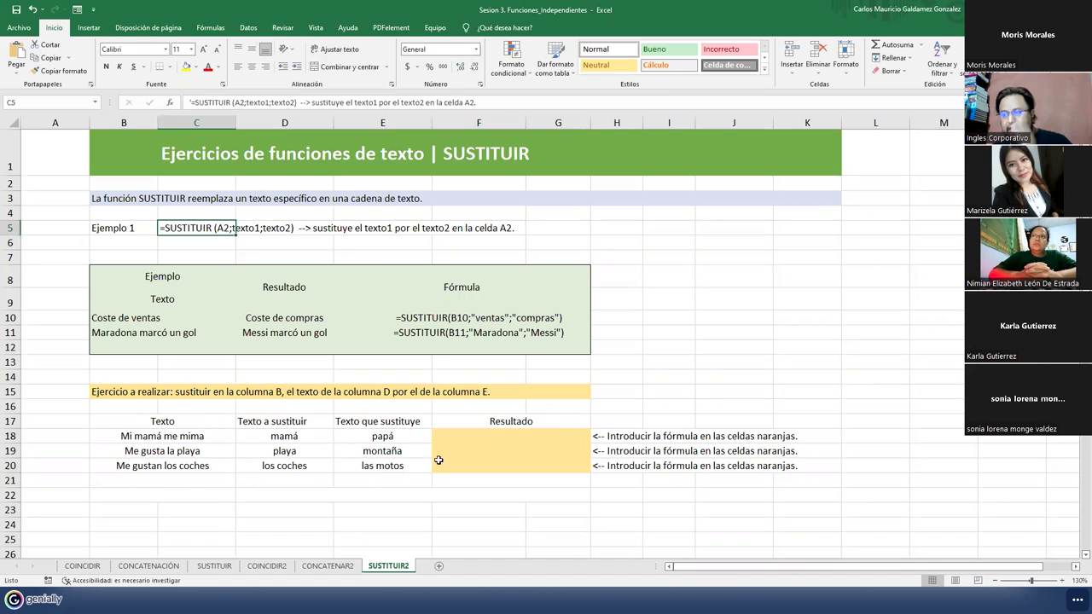
{"action": "left_click_drag", "start_coordinate": [114, 421], "coordinate": [558, 463]}
{"action": "left_click", "coordinate": [648, 450]}
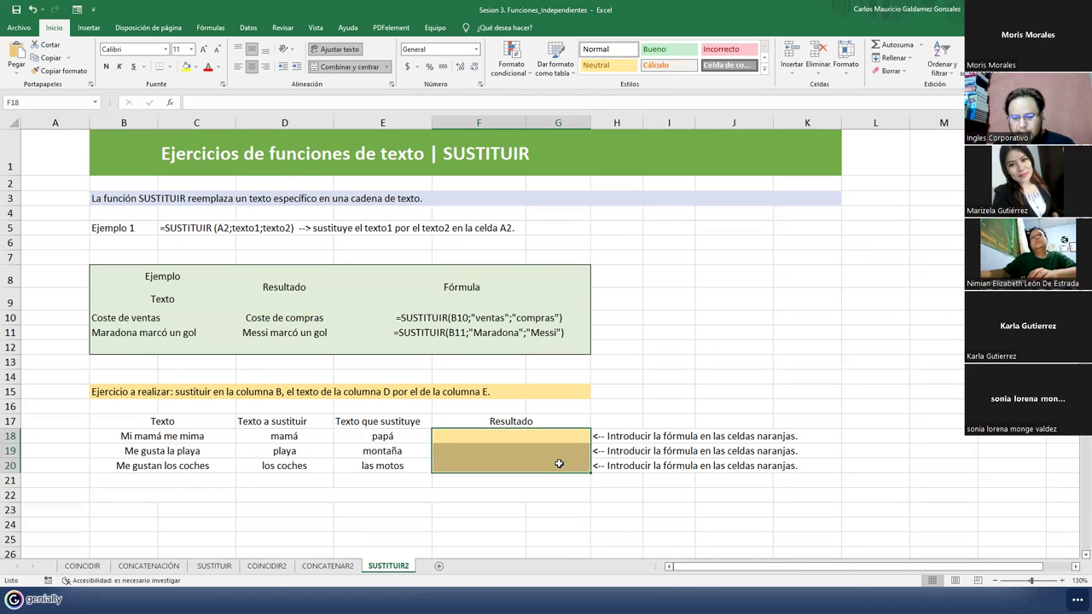
Step: Enter the formula =SUSTITUIR(B18;D18;E18) in result cell F18 to replace the column D text with the column E text
{"action": "left_click", "coordinate": [513, 435]}
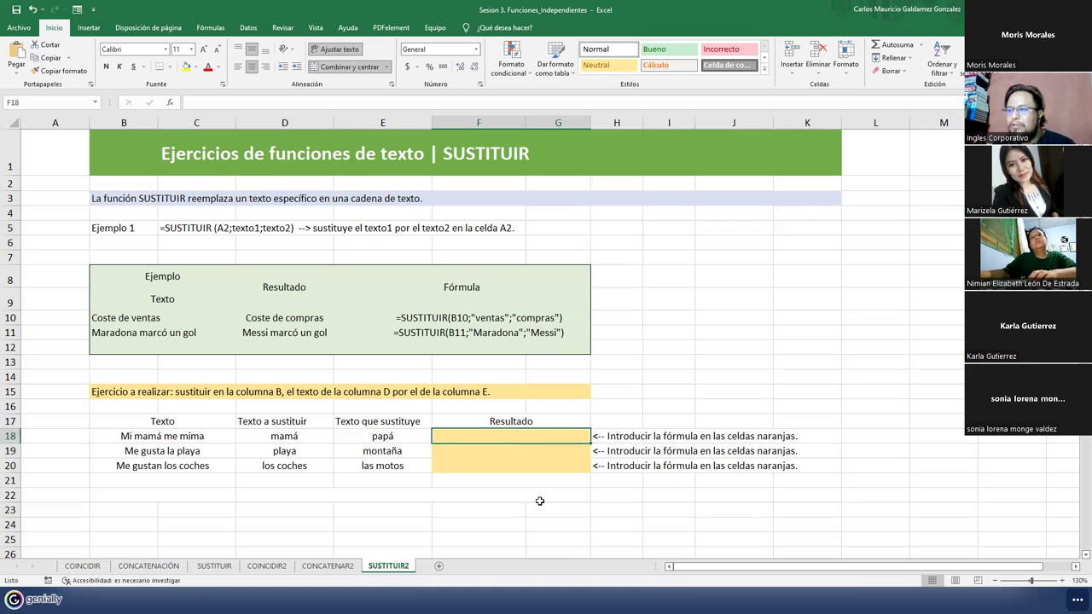
{"action": "type", "text": "="}
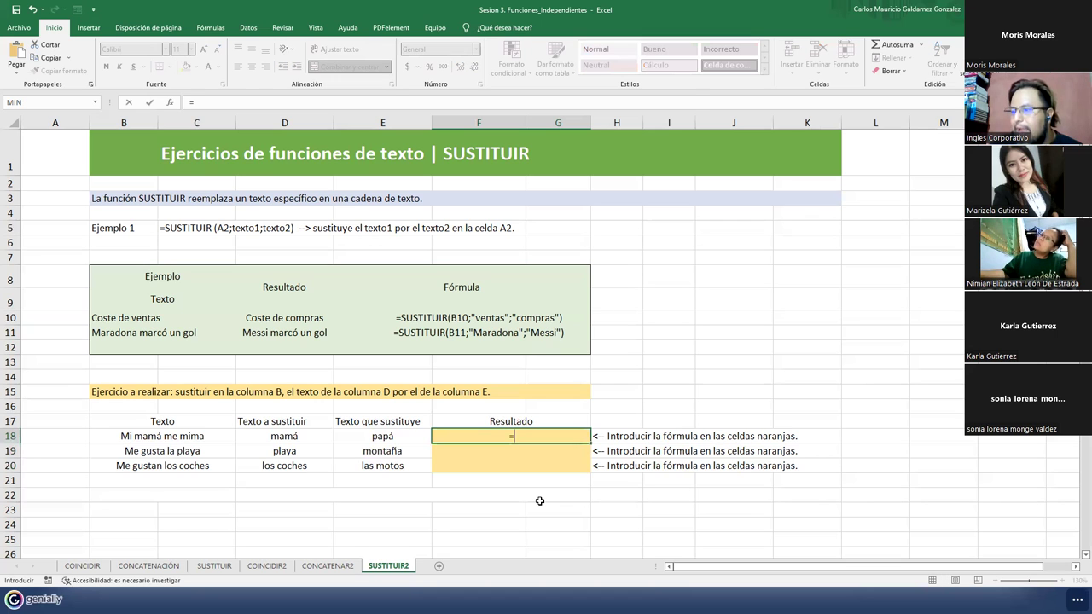
{"action": "type", "text": "SUS"}
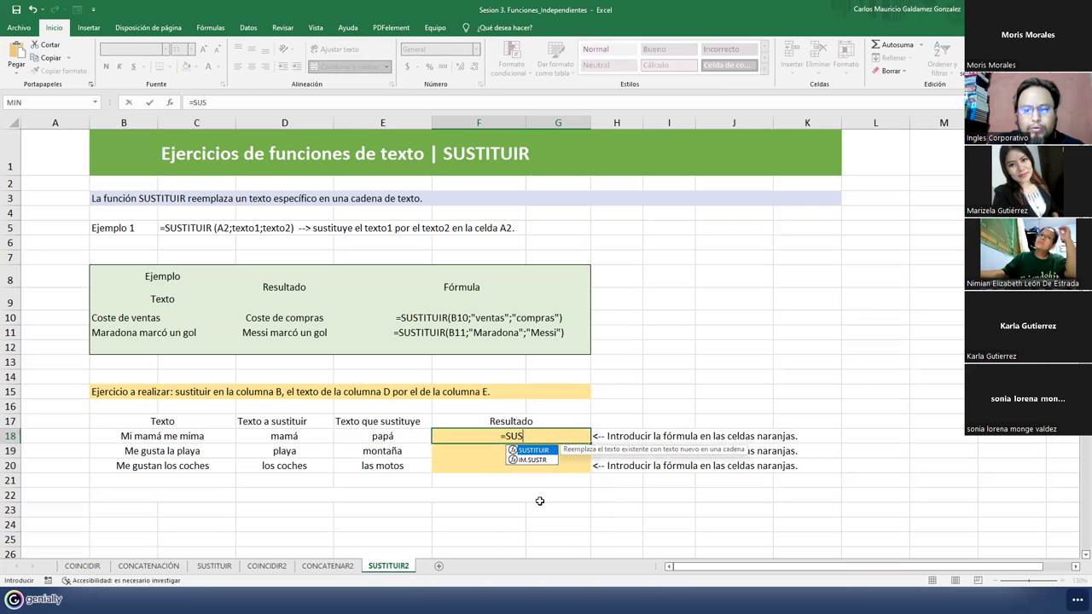
{"action": "key", "text": "Tab"}
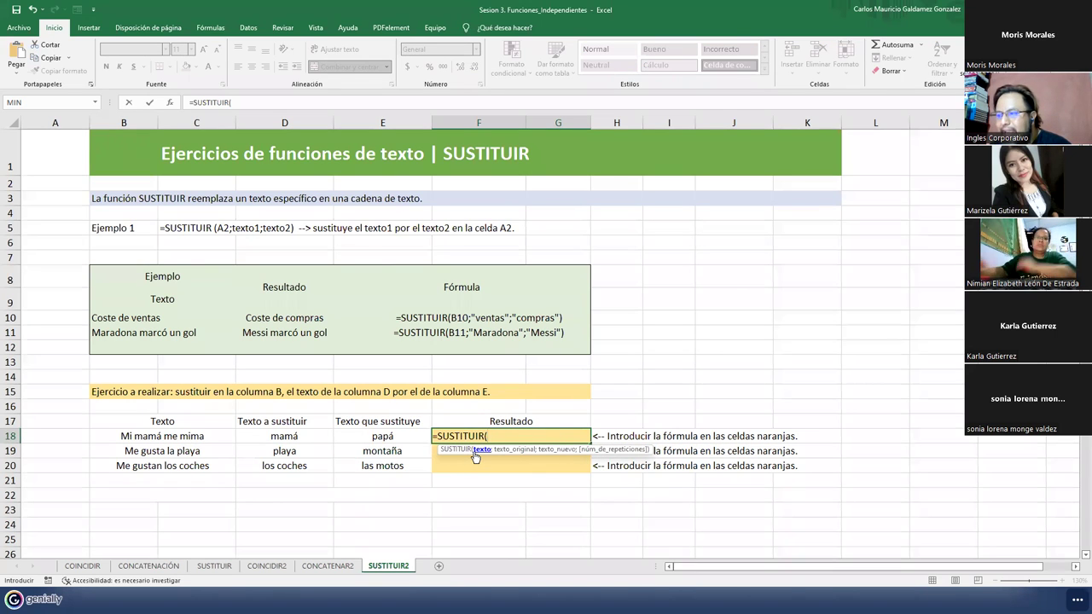
{"action": "left_click", "coordinate": [158, 436]}
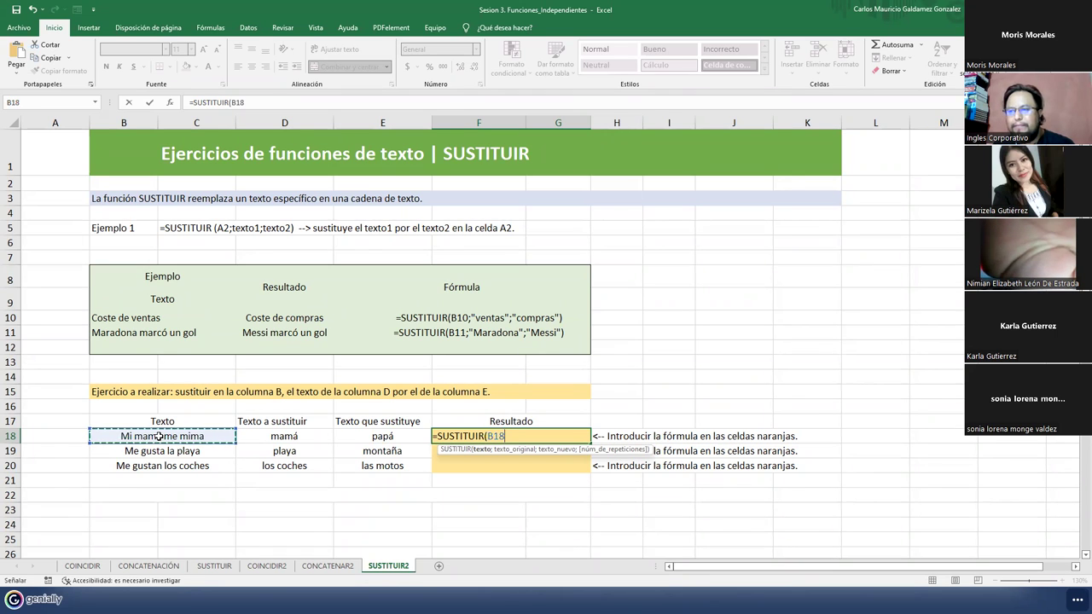
{"action": "type", "text": ";"}
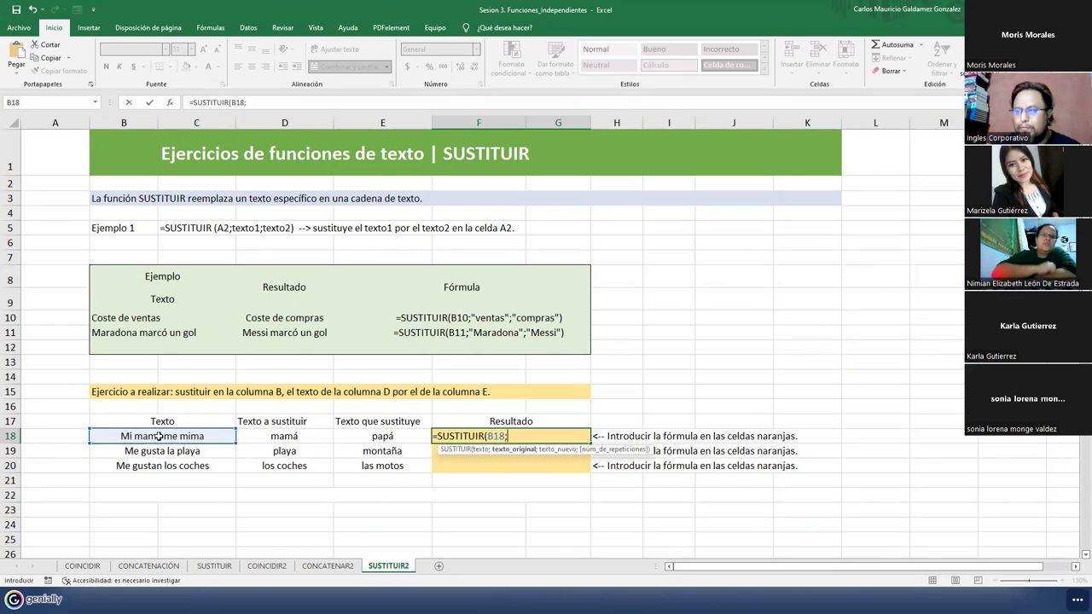
{"action": "left_click", "coordinate": [268, 436]}
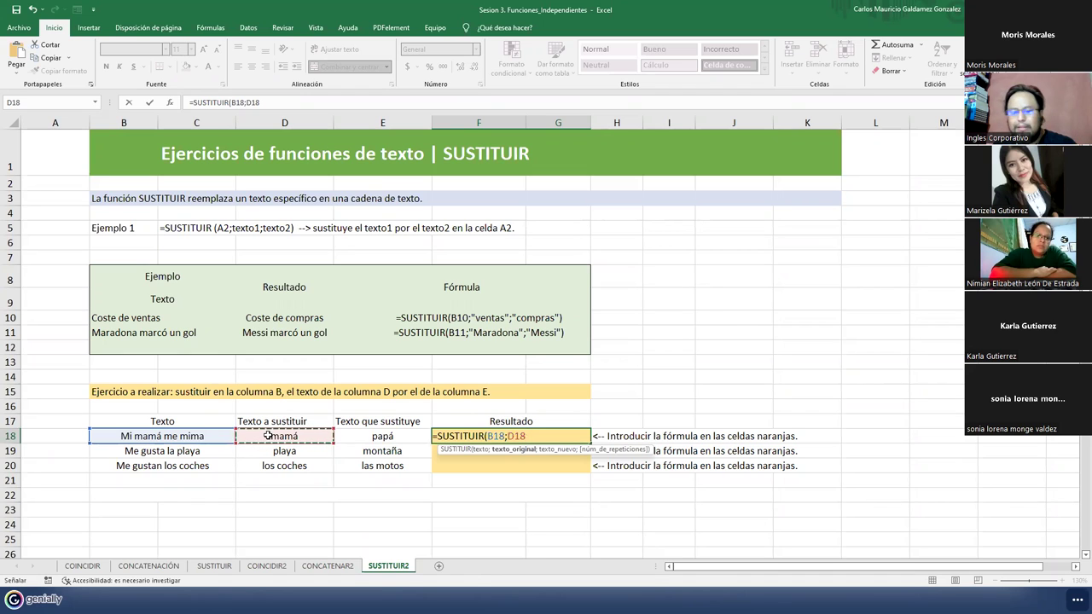
{"action": "type", "text": ";"}
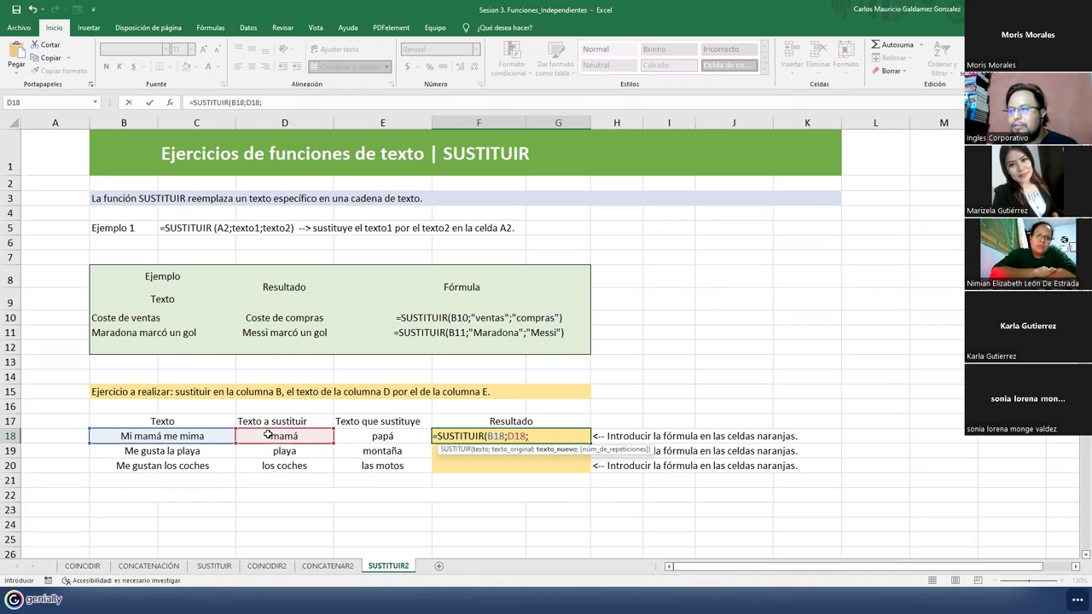
{"action": "left_click", "coordinate": [359, 436]}
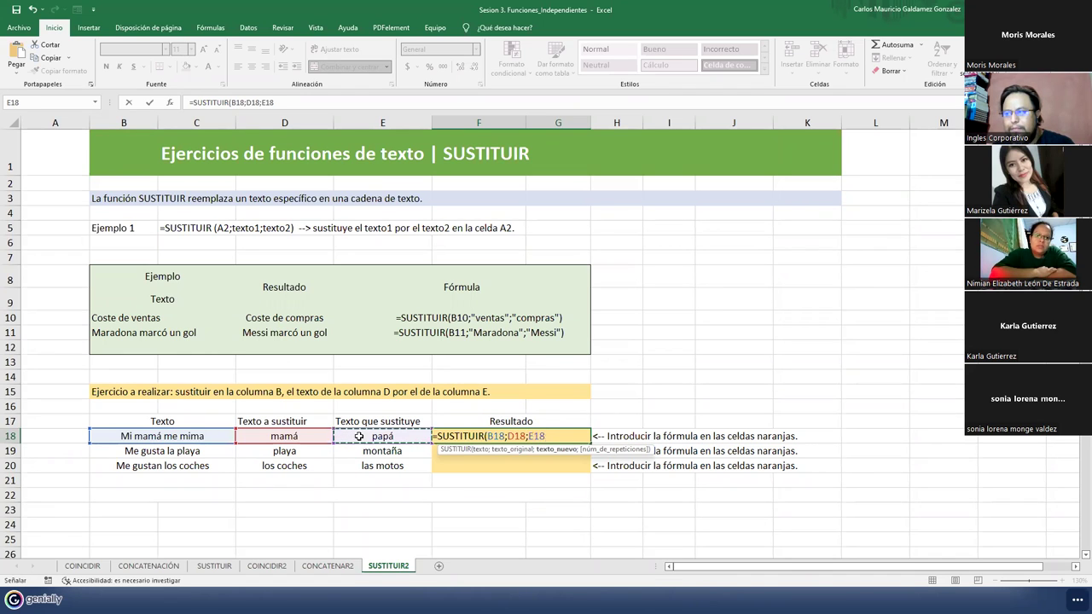
{"action": "type", "text": ")"}
{"action": "key", "text": "Return"}
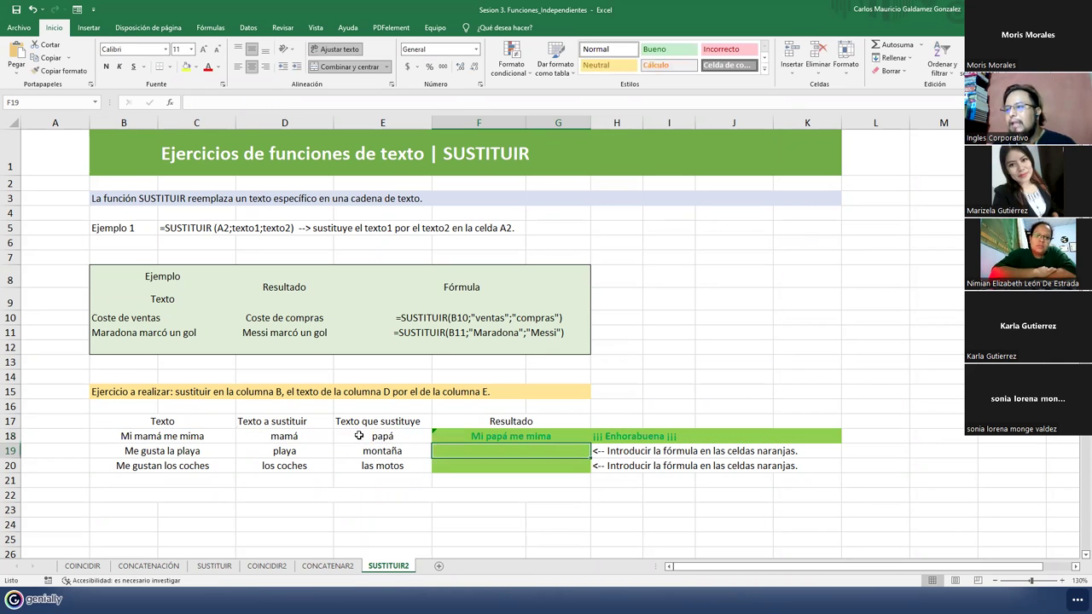
Step: Examine the formulas in F18 and its check cell H18, and select the remaining result cells F19:F20
{"action": "left_click", "coordinate": [457, 436]}
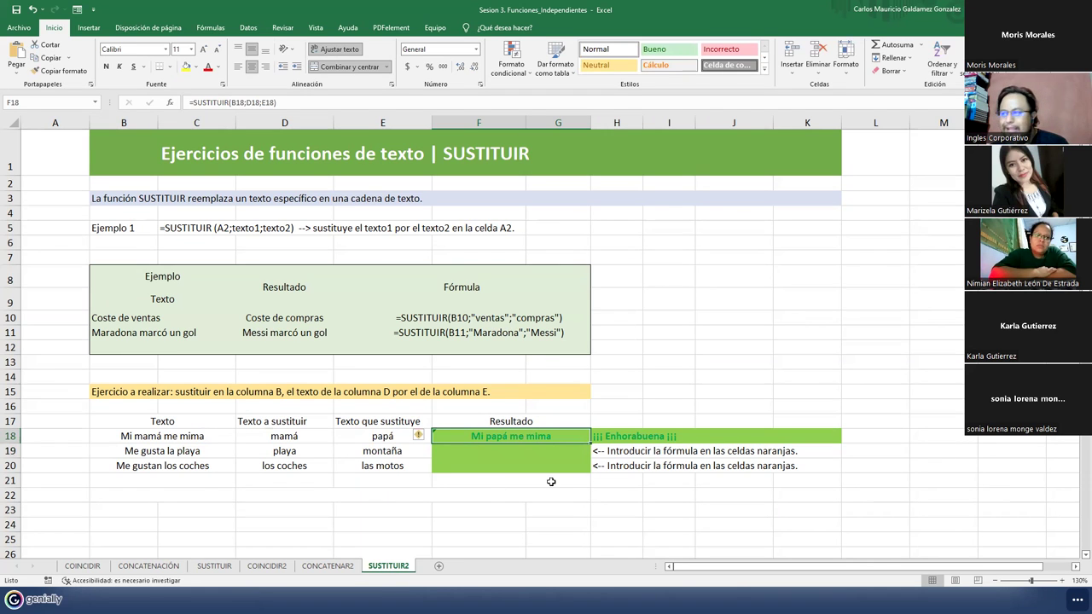
{"action": "left_click", "coordinate": [629, 436]}
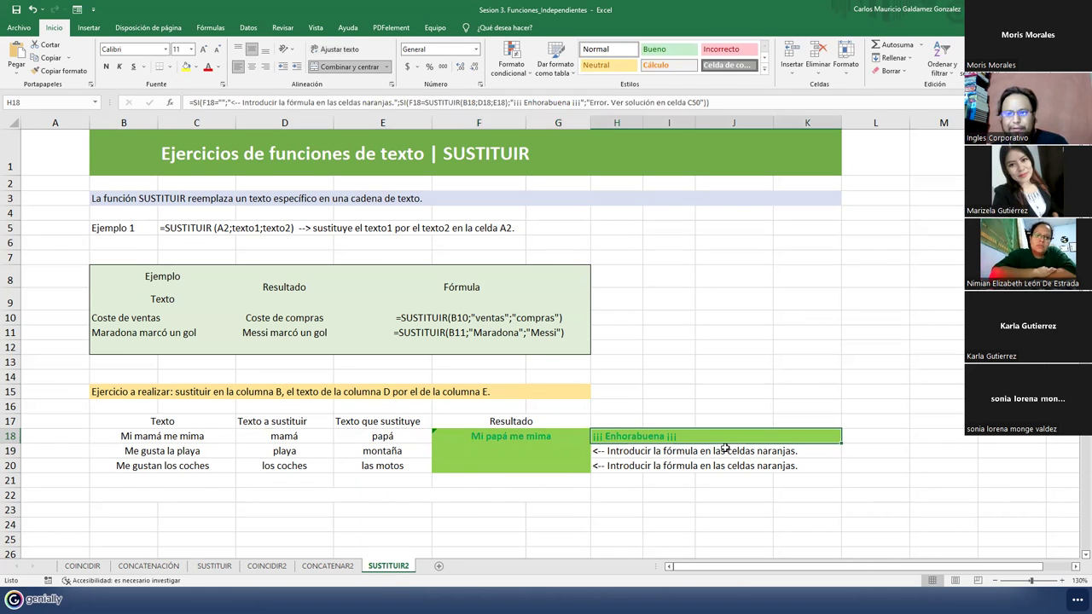
{"action": "left_click_drag", "start_coordinate": [514, 449], "coordinate": [515, 459]}
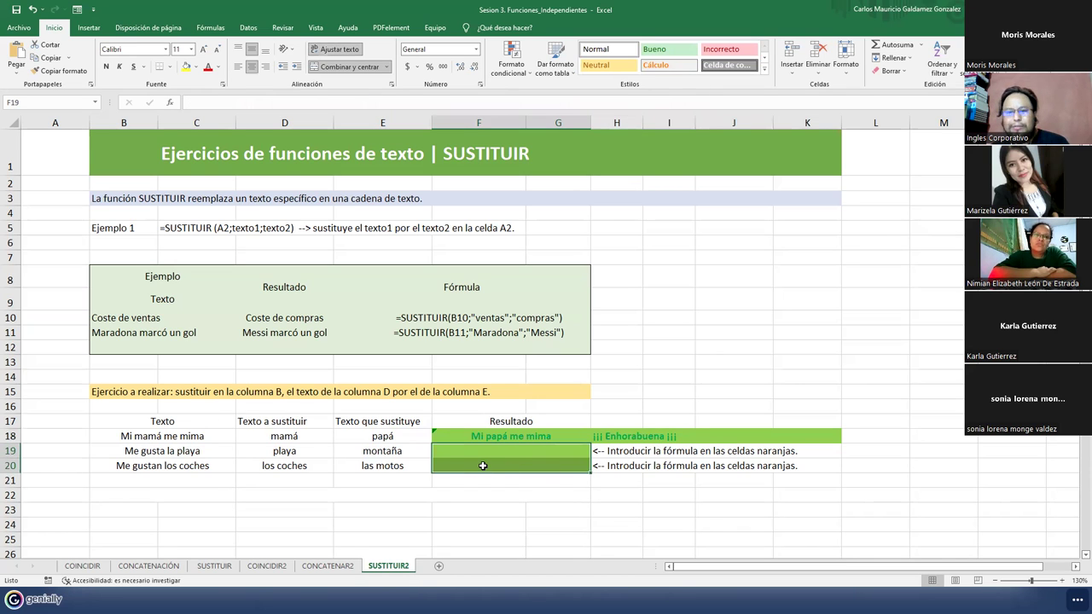
Step: Open the SUSTITUIR sheet and review the replacement formulas in J8, J15 and B12
{"action": "left_click", "coordinate": [482, 465]}
{"action": "left_click", "coordinate": [479, 450]}
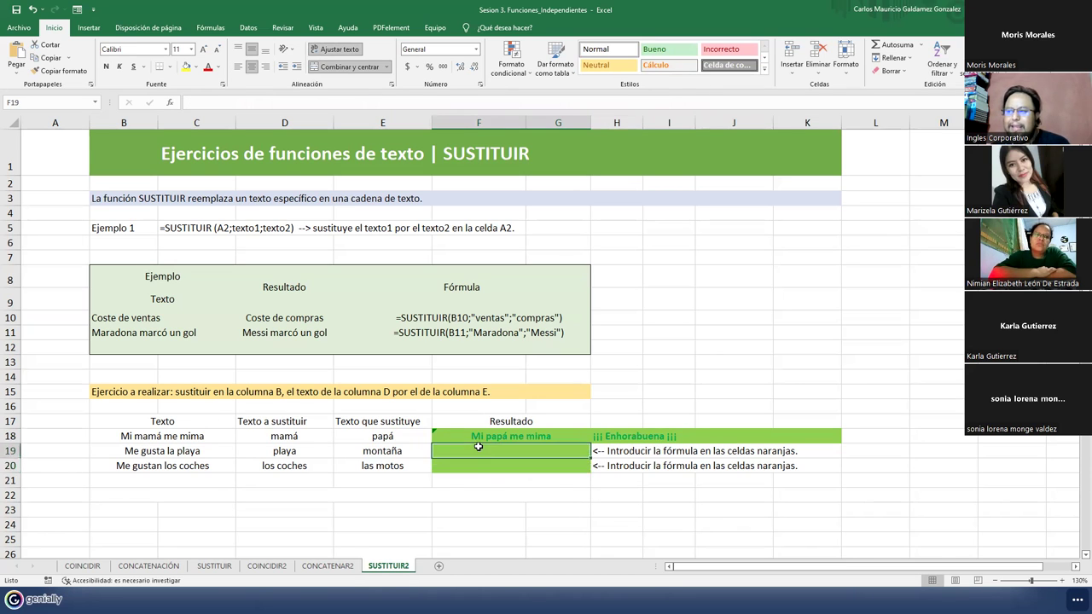
{"action": "left_click", "coordinate": [75, 568]}
{"action": "left_click", "coordinate": [149, 567]}
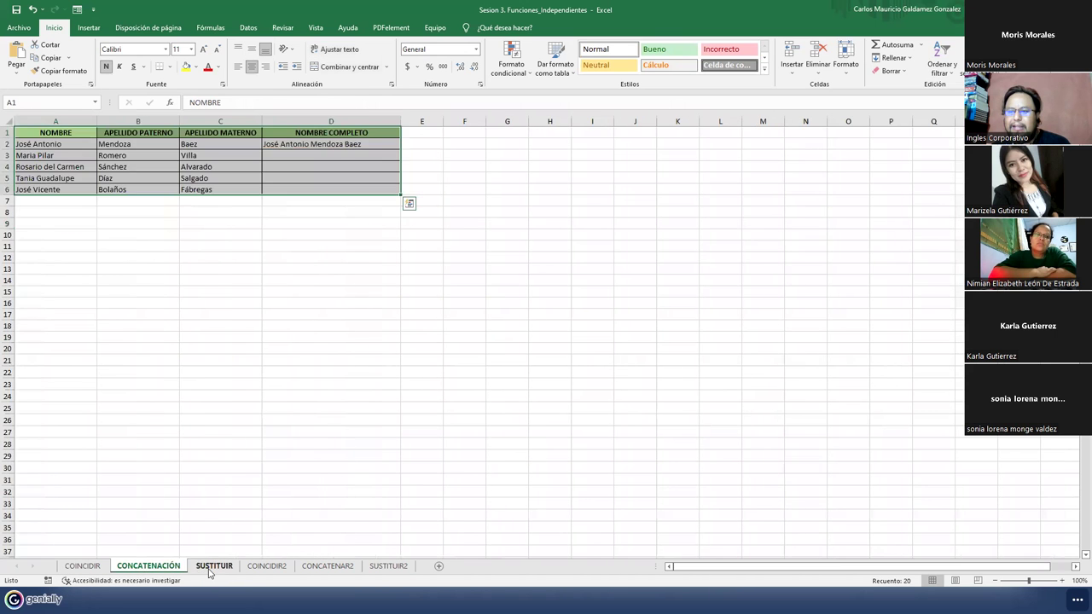
{"action": "left_click", "coordinate": [210, 569]}
{"action": "left_click", "coordinate": [624, 260]}
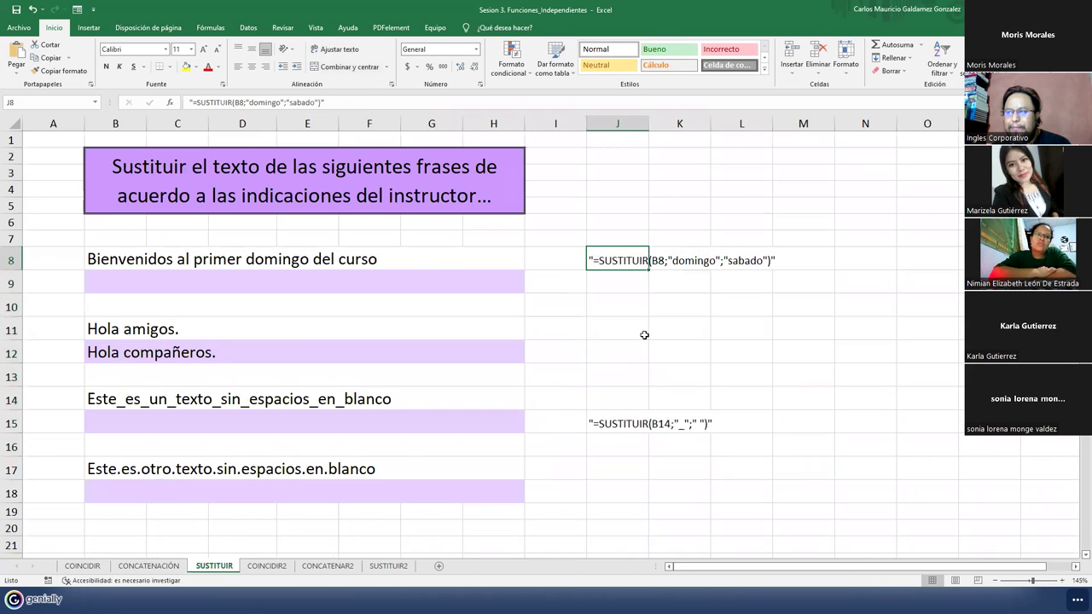
{"action": "left_click", "coordinate": [611, 423]}
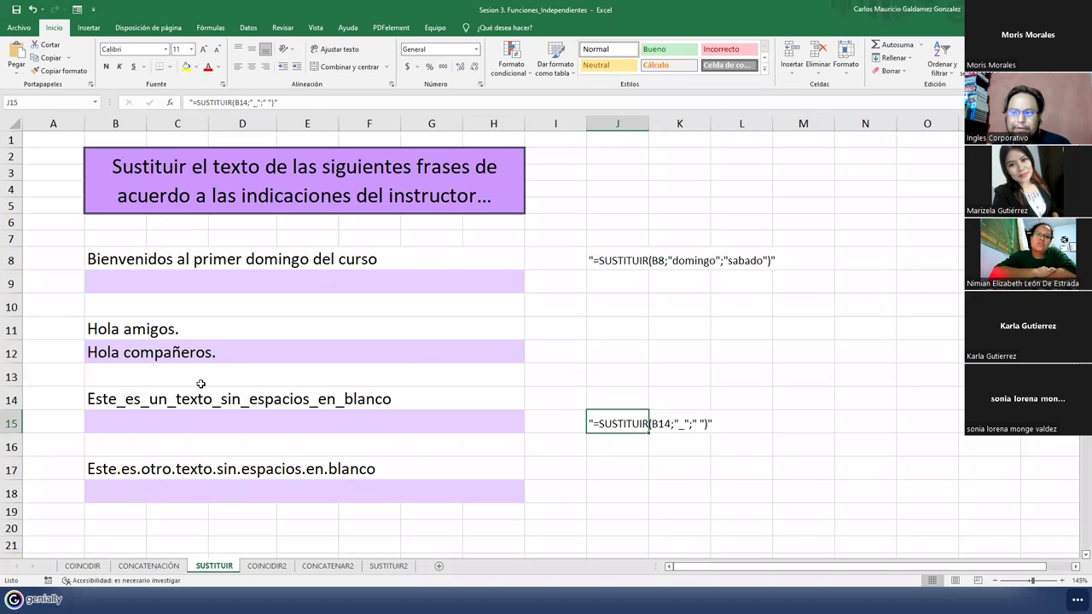
{"action": "left_click", "coordinate": [190, 355]}
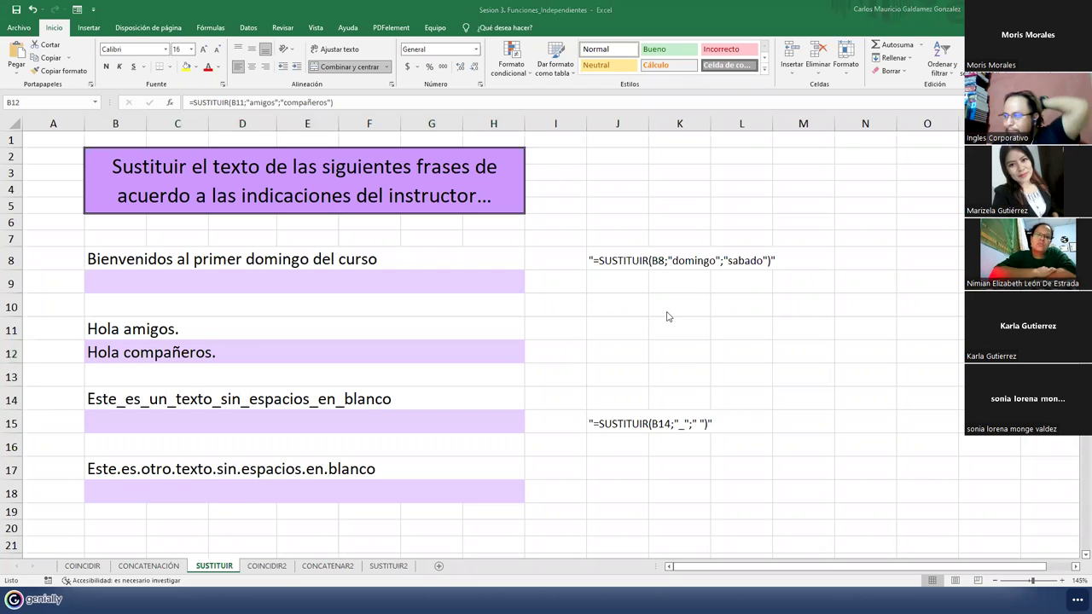
Step: Switch to the Genially presentation and advance from the "A practicar" slide through "Dudas o consultas" to the following slide
{"action": "key", "text": "alt+Tab"}
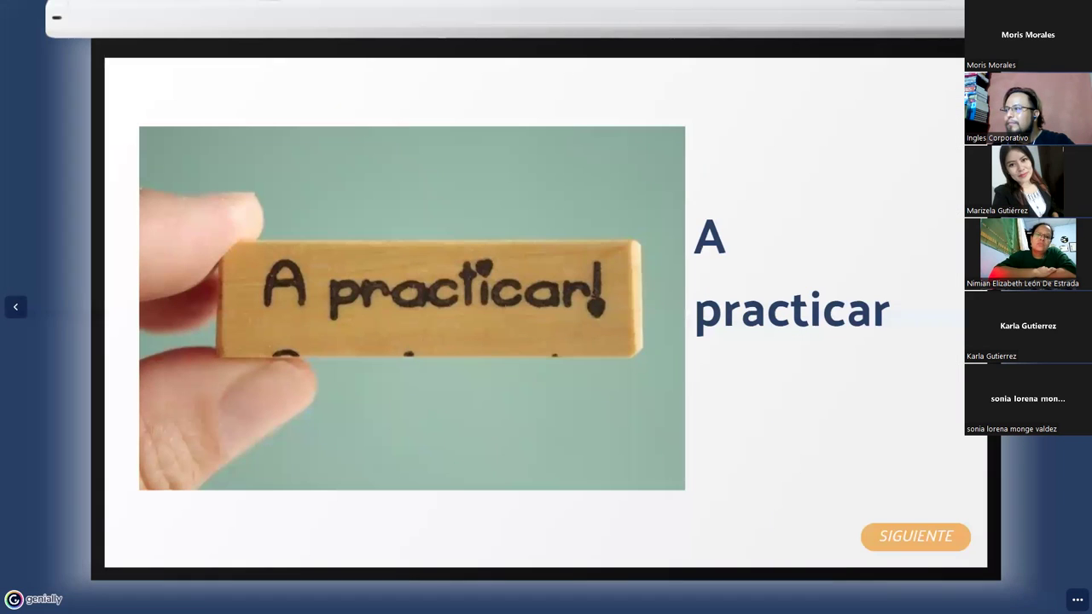
{"action": "key", "text": "Right"}
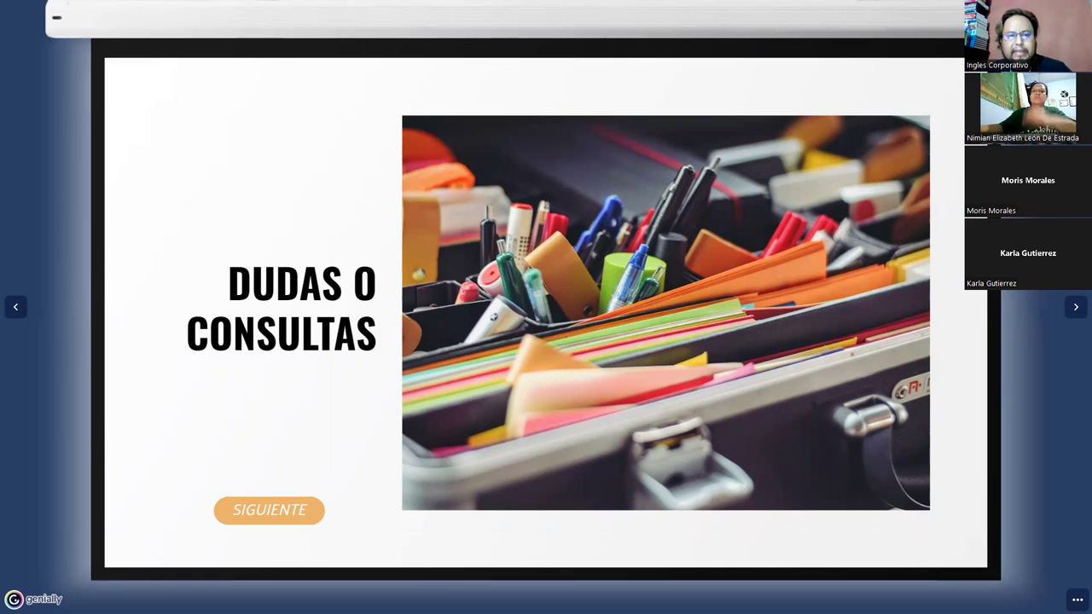
{"action": "left_click", "coordinate": [1075, 308]}
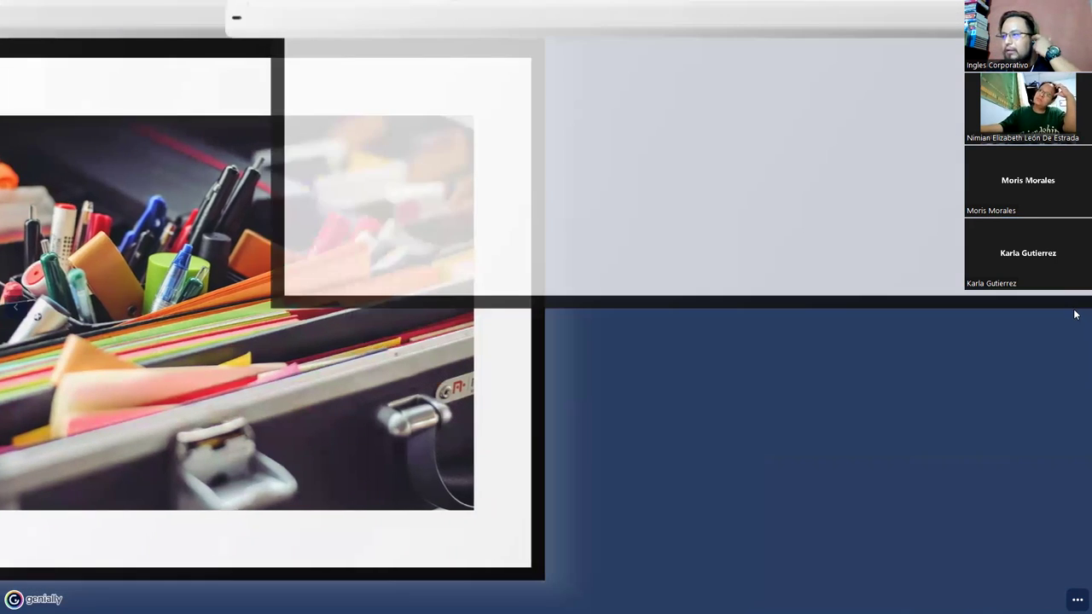